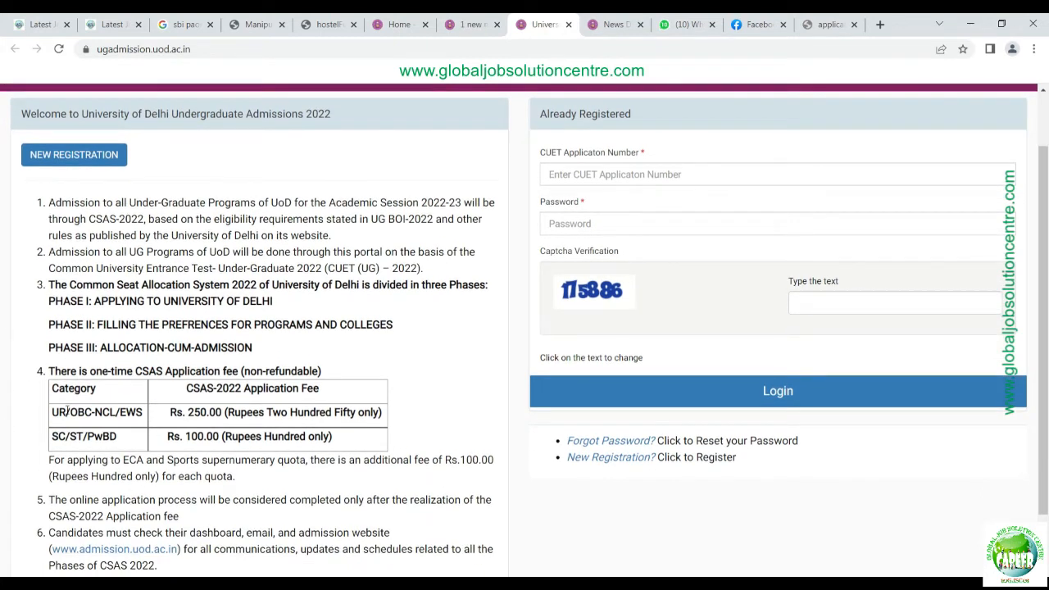
{"action": "scroll", "coordinate": [265, 426], "scroll_direction": "down", "scroll_amount": 1}
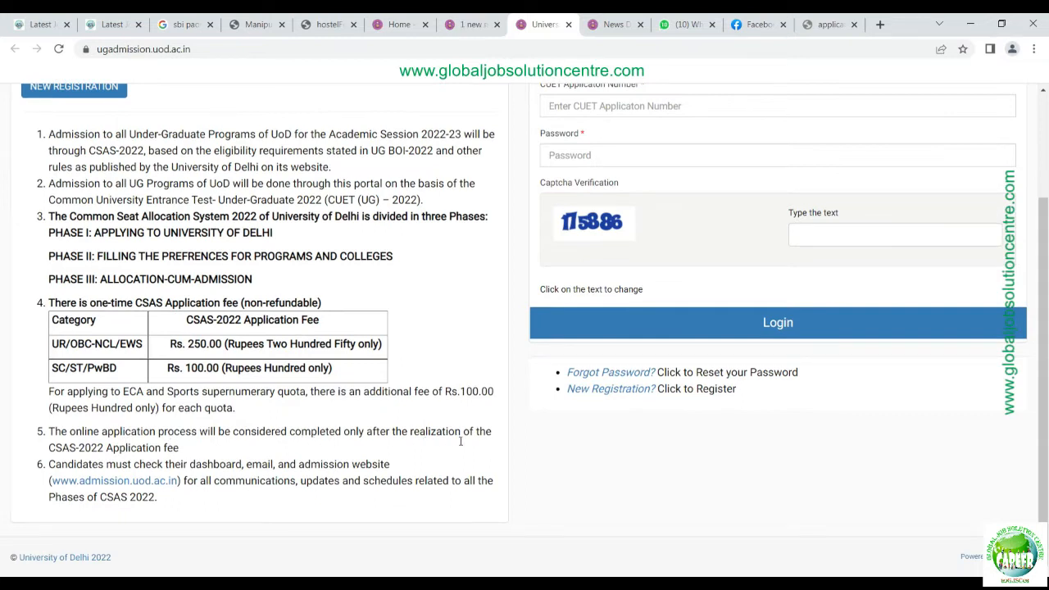
{"action": "scroll", "coordinate": [6, 442], "scroll_direction": "up", "scroll_amount": 2}
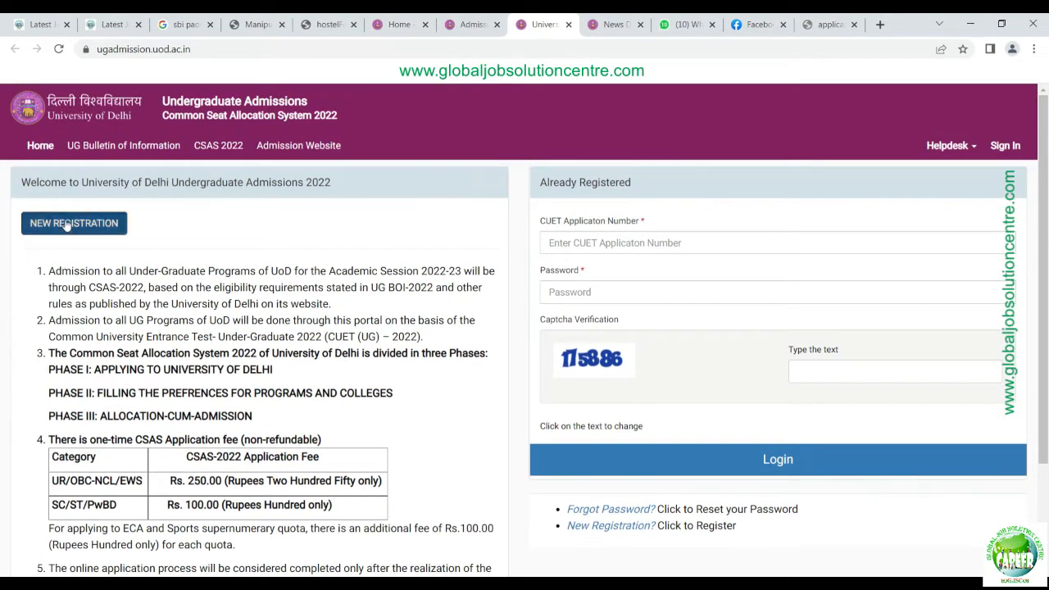
{"action": "left_click", "coordinate": [67, 224]}
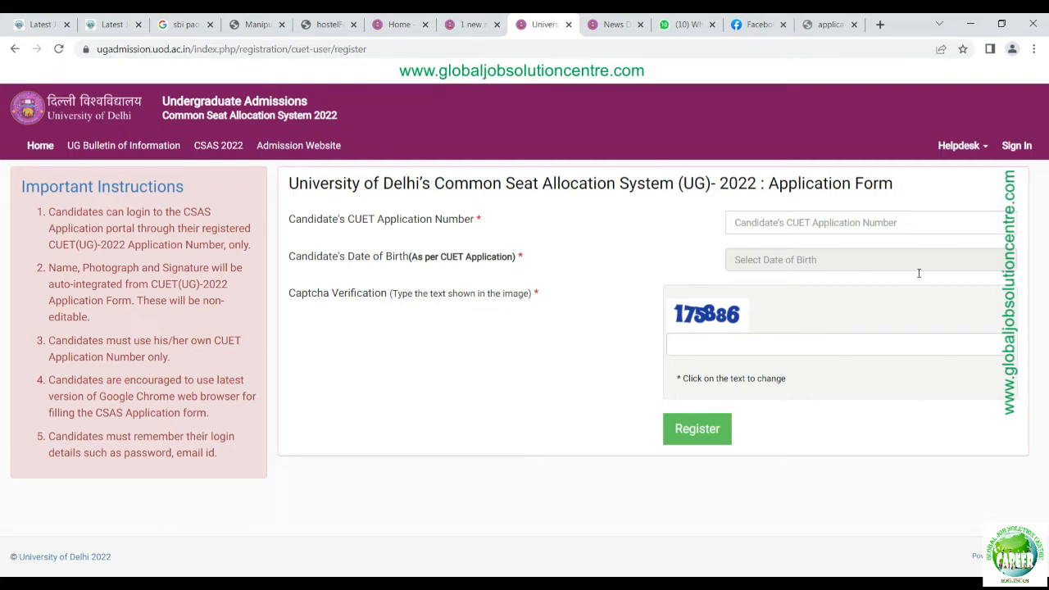
{"action": "left_click", "coordinate": [850, 229]}
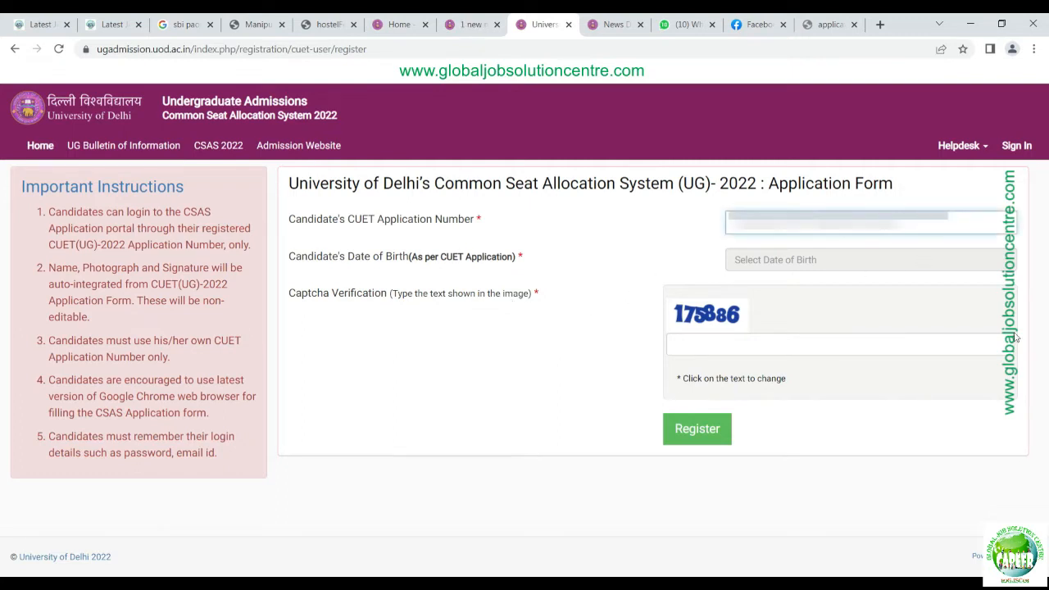
{"action": "type", "text": "223"}
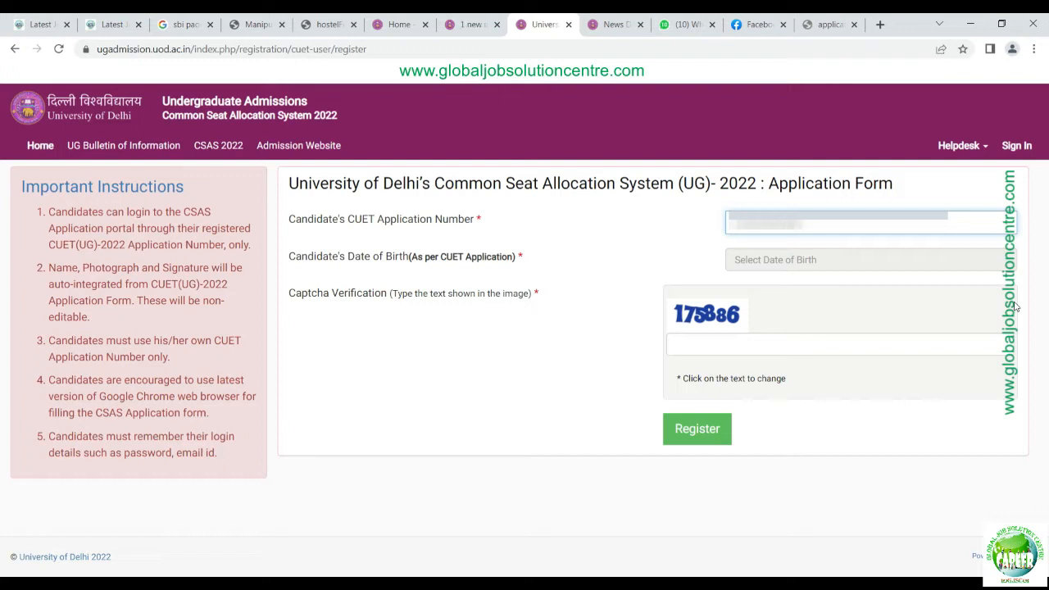
{"action": "key", "text": "Tab"}
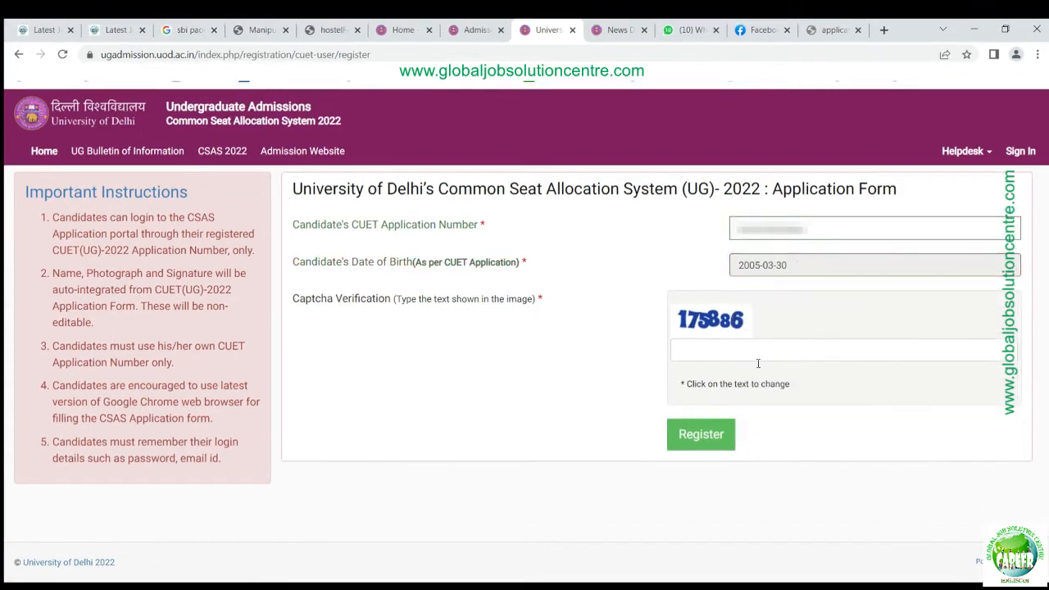
{"action": "left_click", "coordinate": [751, 356]}
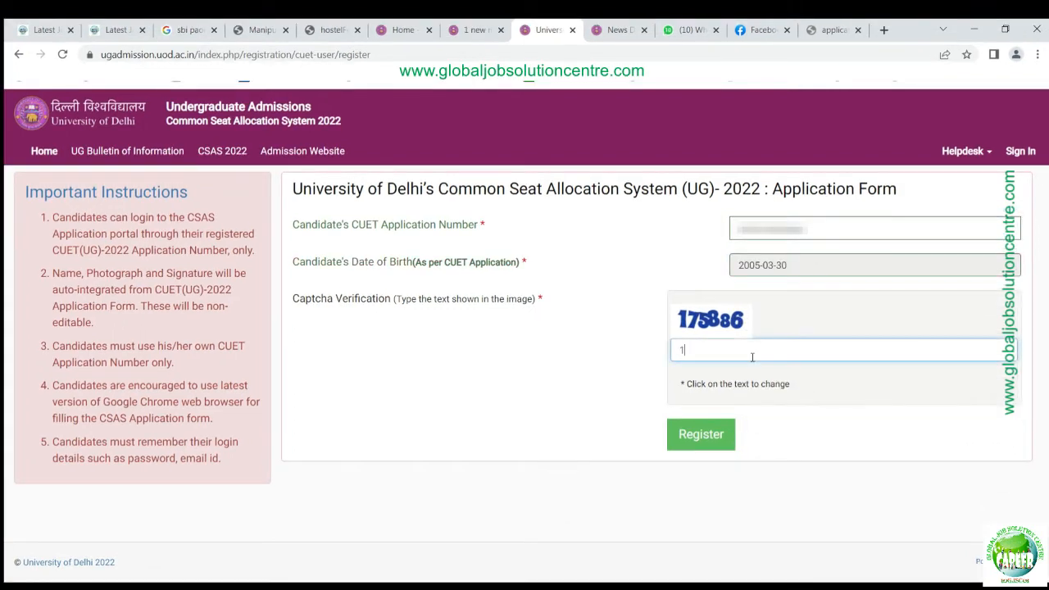
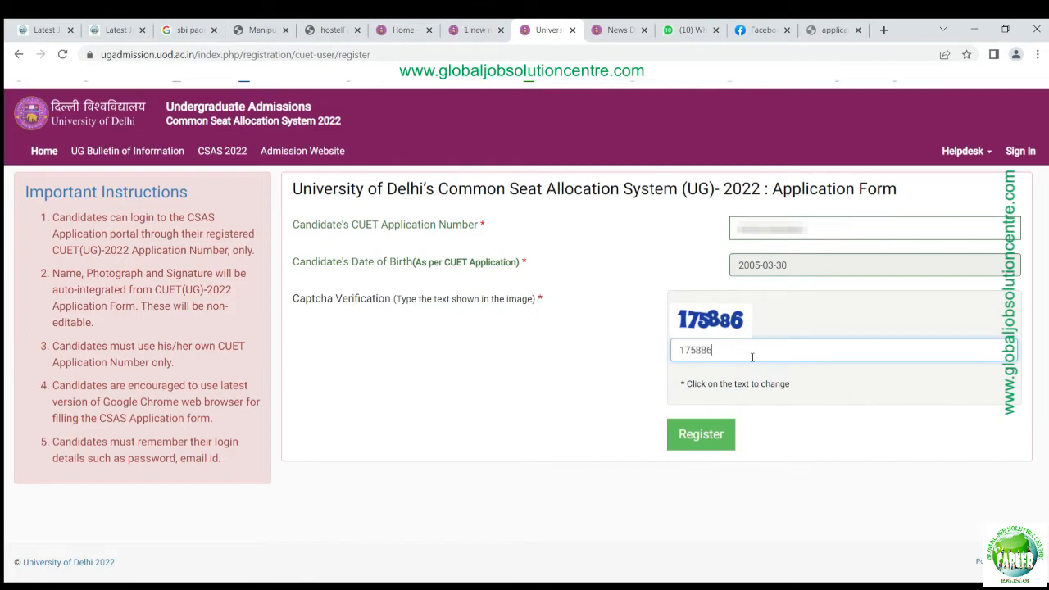
{"action": "left_click", "coordinate": [694, 440]}
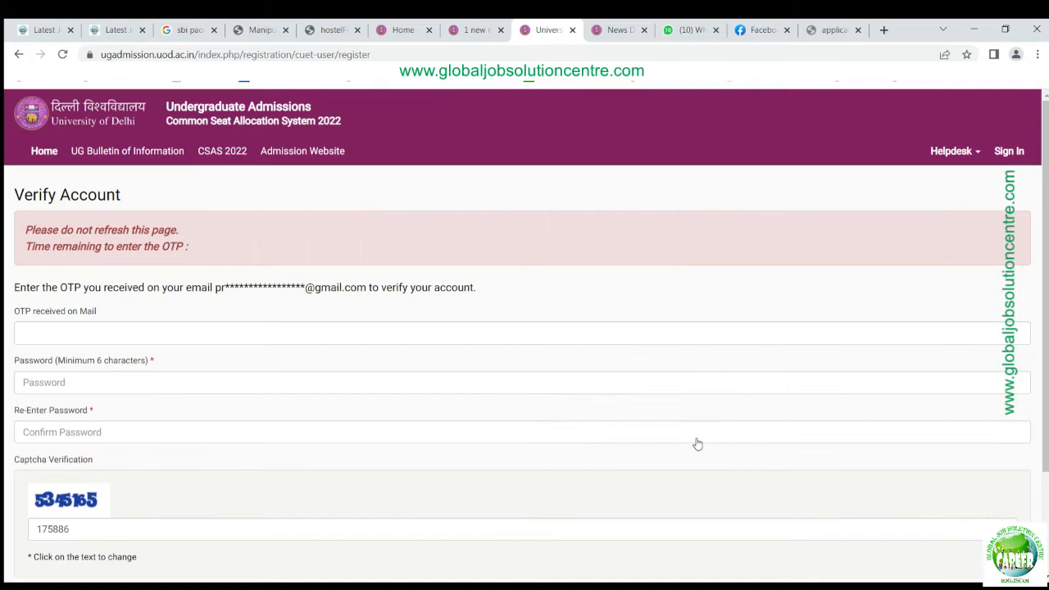
Step: Enter the emailed OTP and set the account password, typing it twice
{"action": "left_click", "coordinate": [51, 337]}
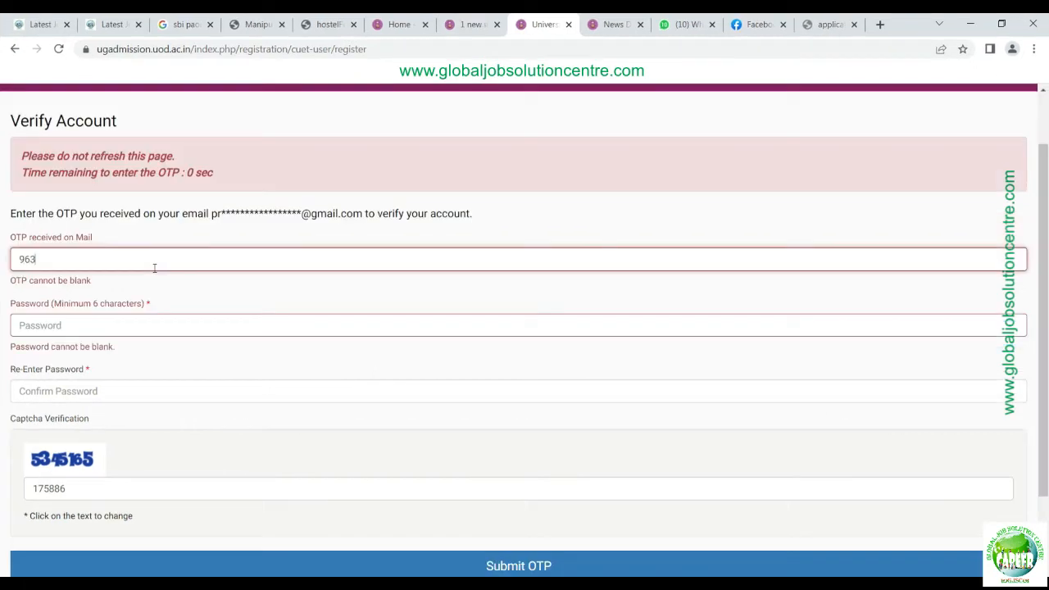
{"action": "left_click", "coordinate": [227, 325]}
{"action": "scroll", "coordinate": [123, 443], "scroll_direction": "up", "scroll_amount": 1}
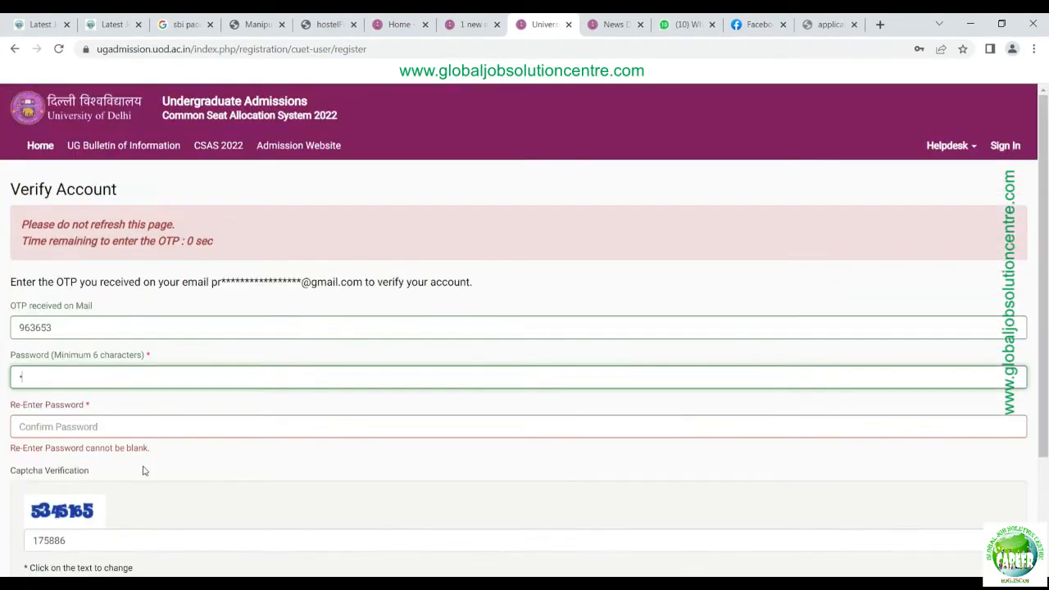
{"action": "type", "text": "•••"}
{"action": "key", "text": "Tab"}
{"action": "type", "text": "••••"}
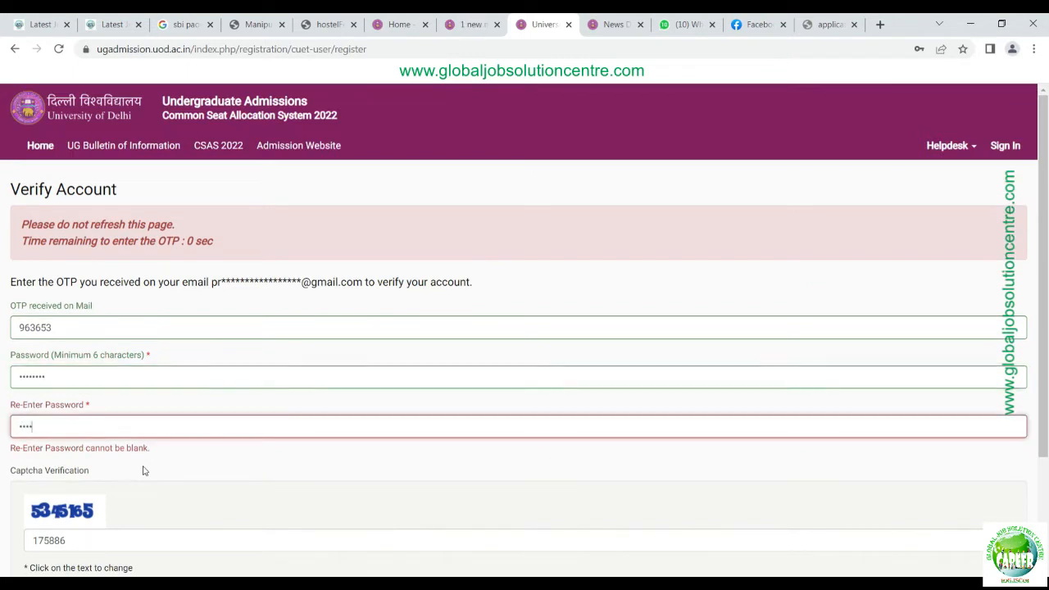
{"action": "type", "text": "••"}
Step: Fill in the captcha and submit the OTP verification
{"action": "key", "text": "Tab"}
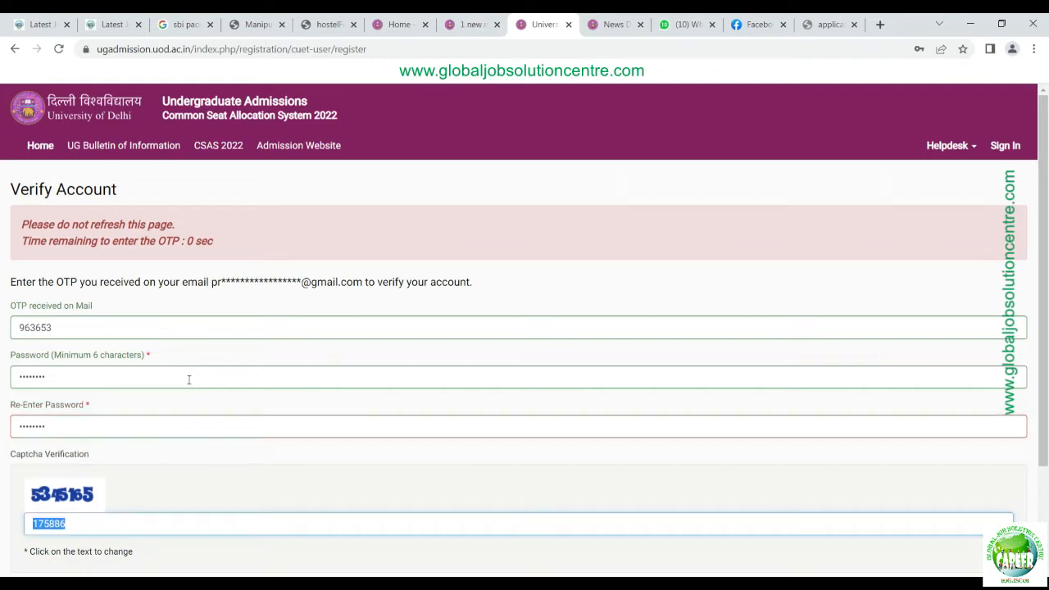
{"action": "scroll", "coordinate": [217, 410], "scroll_direction": "down", "scroll_amount": 2}
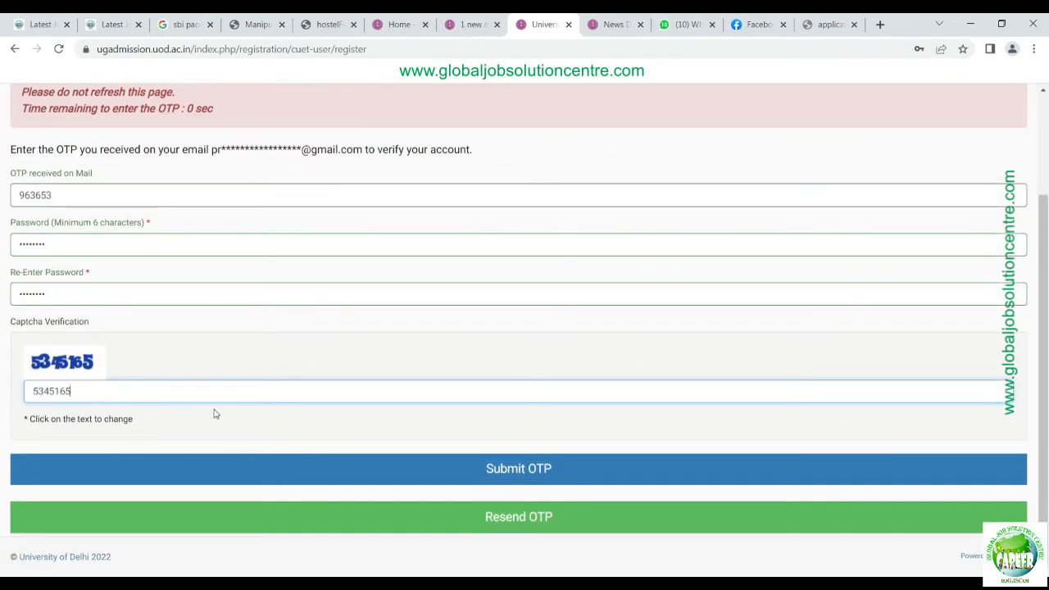
{"action": "scroll", "coordinate": [227, 445], "scroll_direction": "up", "scroll_amount": 2}
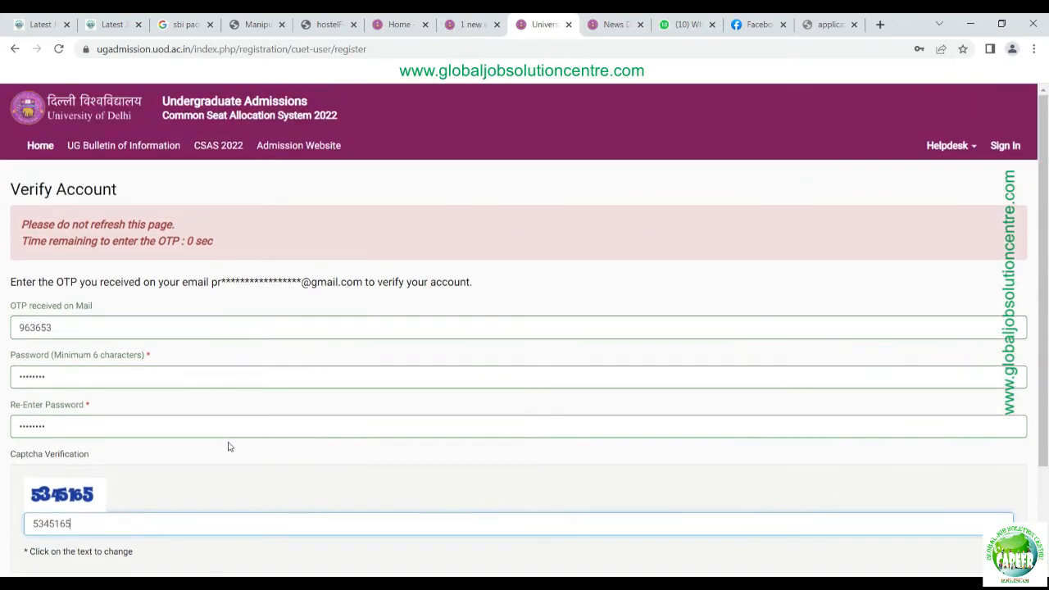
{"action": "scroll", "coordinate": [229, 446], "scroll_direction": "down", "scroll_amount": 2}
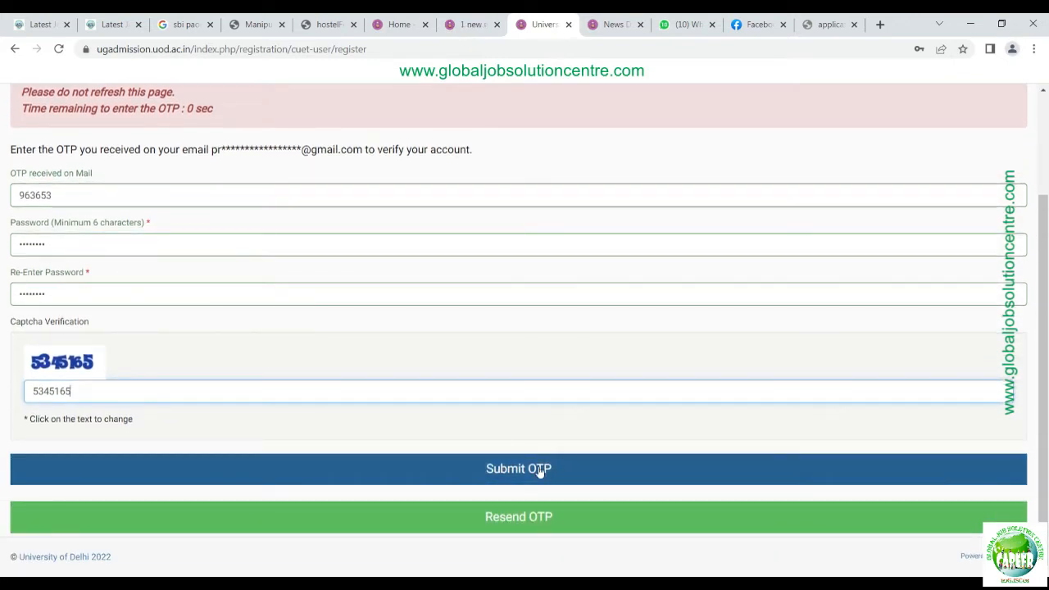
{"action": "left_click", "coordinate": [431, 464]}
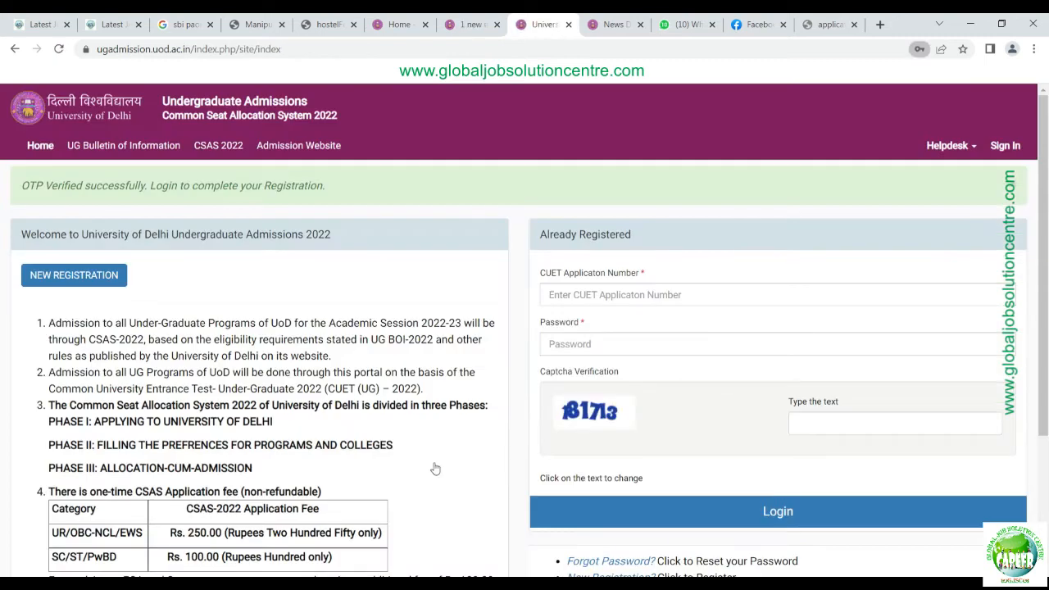
Step: Log in with the application number, password and captcha
{"action": "left_click", "coordinate": [770, 295]}
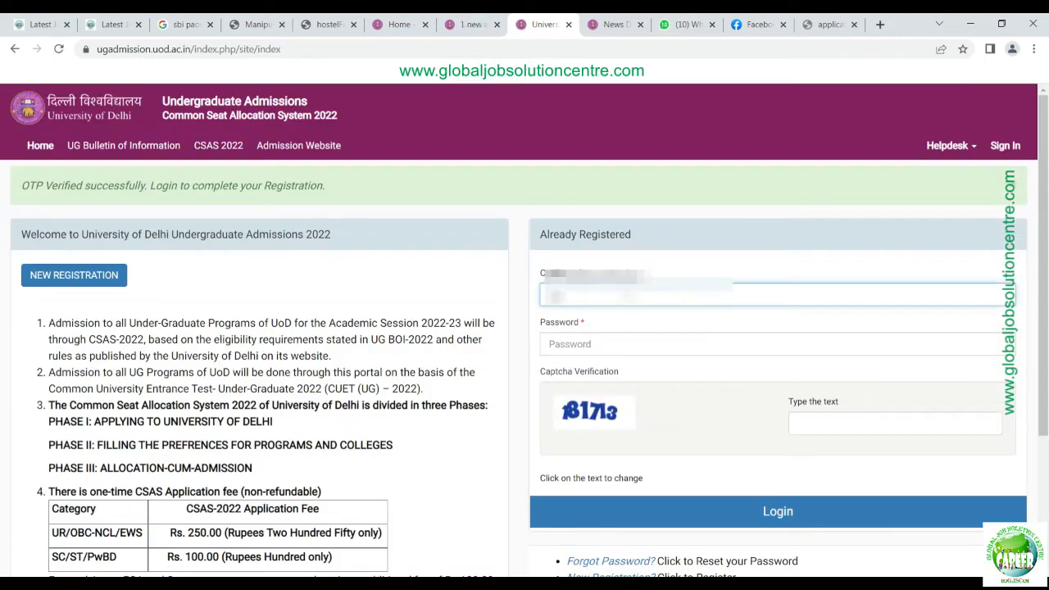
{"action": "key", "text": "Tab"}
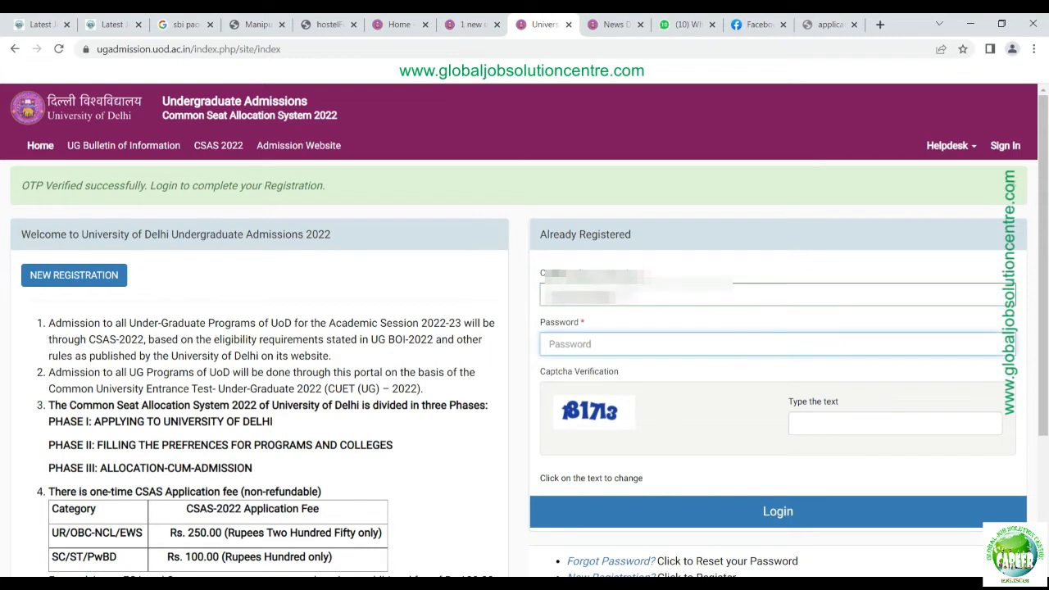
{"action": "type", "text": "••••••••"}
{"action": "key", "text": "Tab"}
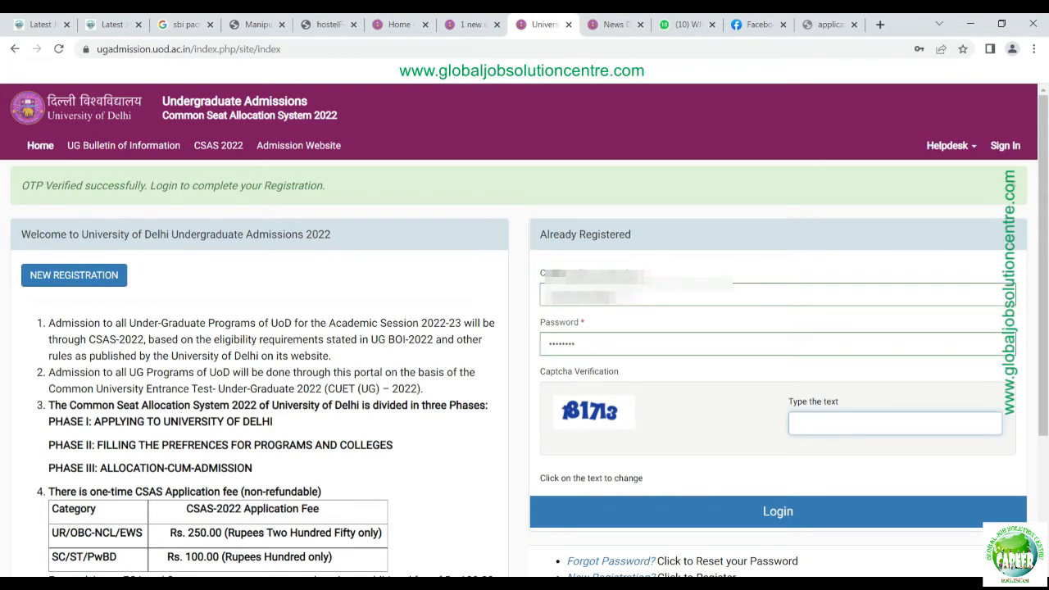
{"action": "type", "text": "181713"}
{"action": "scroll", "coordinate": [806, 453], "scroll_direction": "down", "scroll_amount": 1}
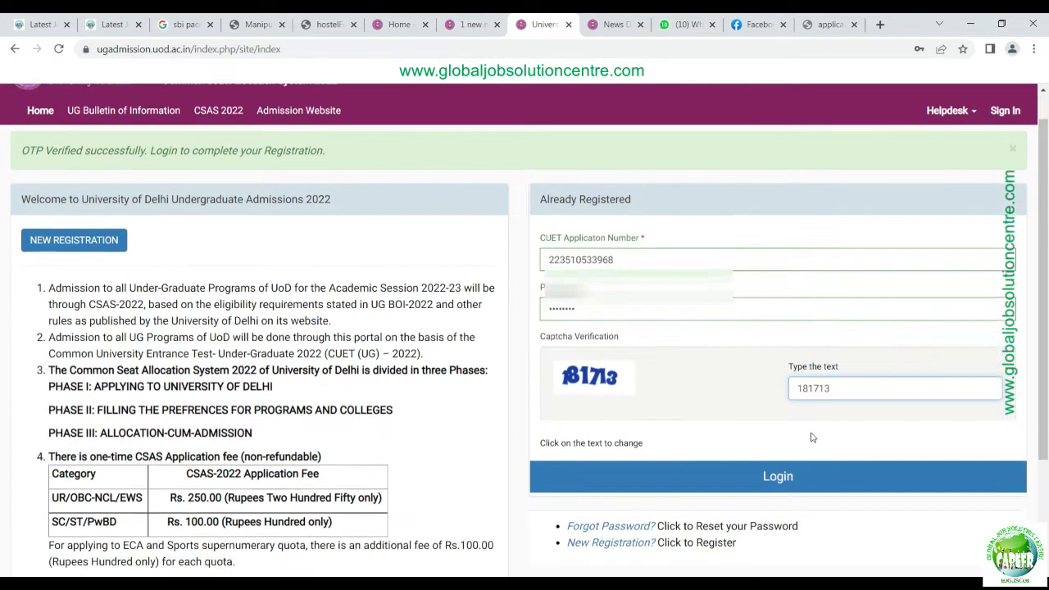
{"action": "left_click", "coordinate": [804, 446]}
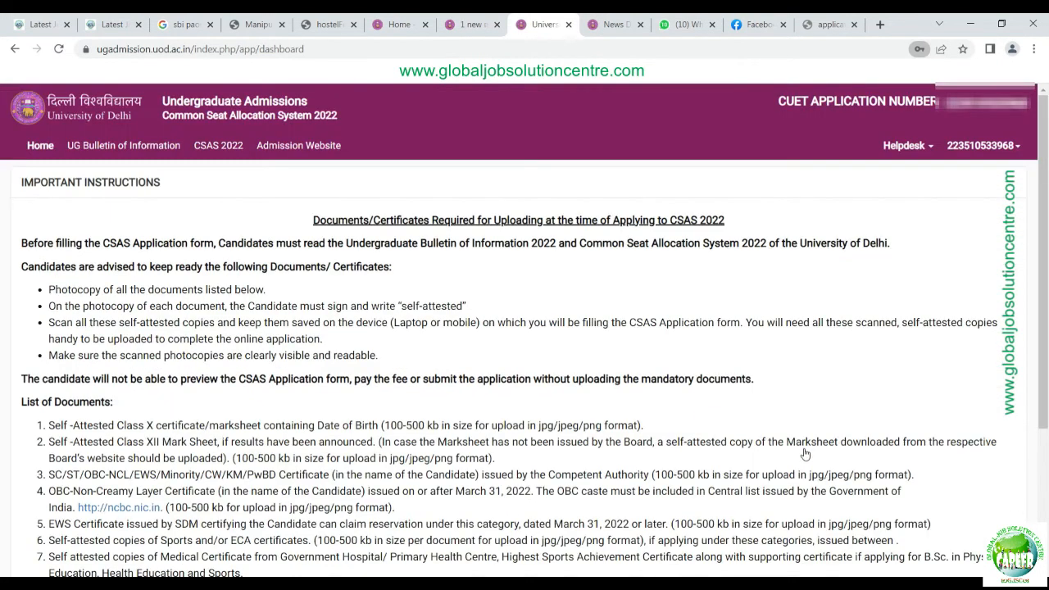
Step: Confirm the important instructions were read and proceed to the application form
{"action": "scroll", "coordinate": [312, 395], "scroll_direction": "down", "scroll_amount": 3}
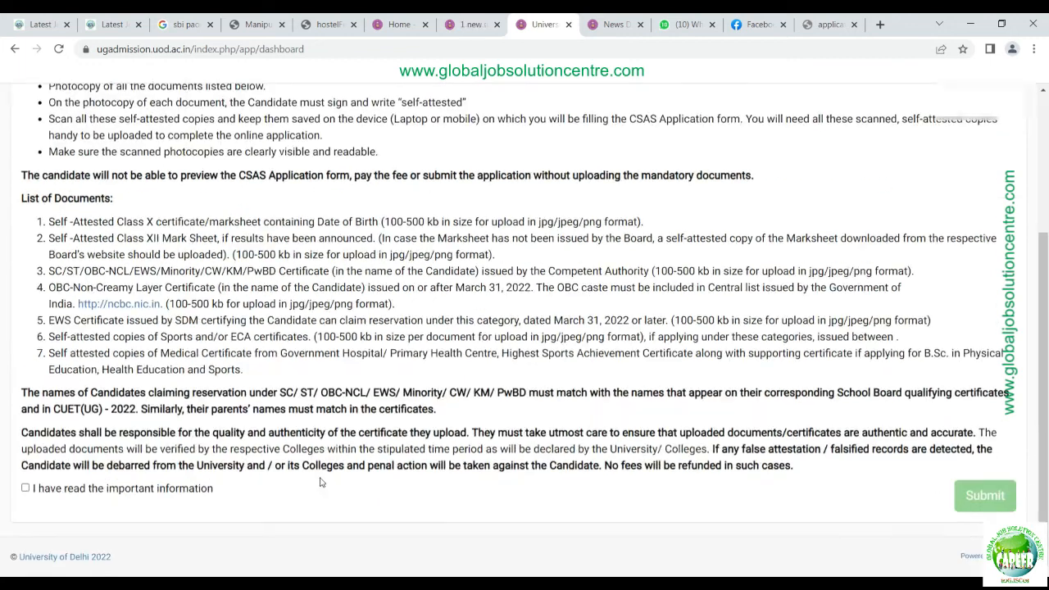
{"action": "left_click", "coordinate": [25, 487]}
{"action": "scroll", "coordinate": [527, 409], "scroll_direction": "up", "scroll_amount": 5}
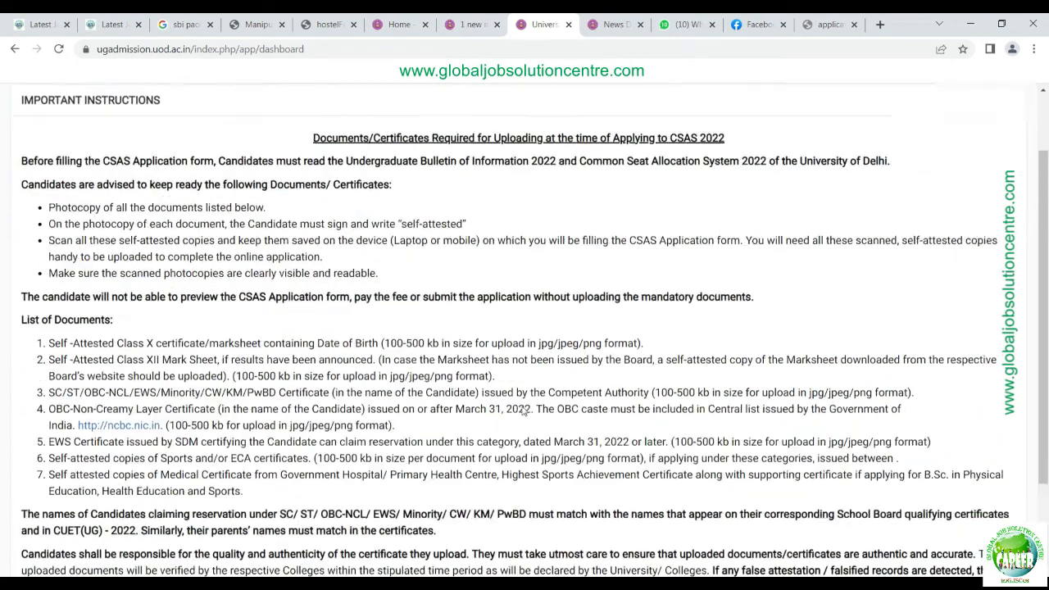
{"action": "scroll", "coordinate": [861, 410], "scroll_direction": "down", "scroll_amount": 2}
{"action": "scroll", "coordinate": [862, 410], "scroll_direction": "down", "scroll_amount": 1}
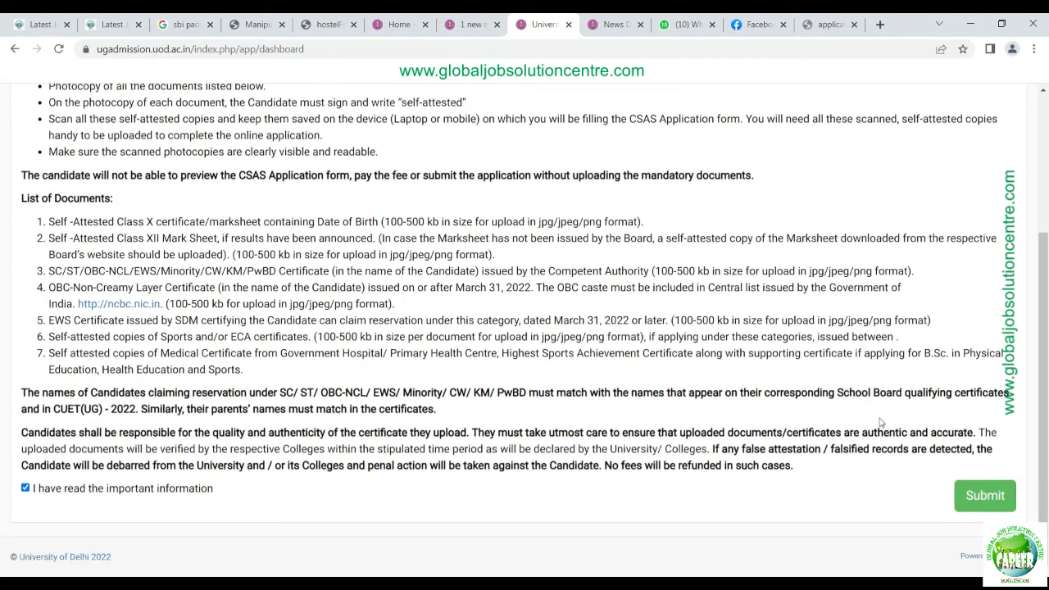
{"action": "left_click", "coordinate": [983, 494]}
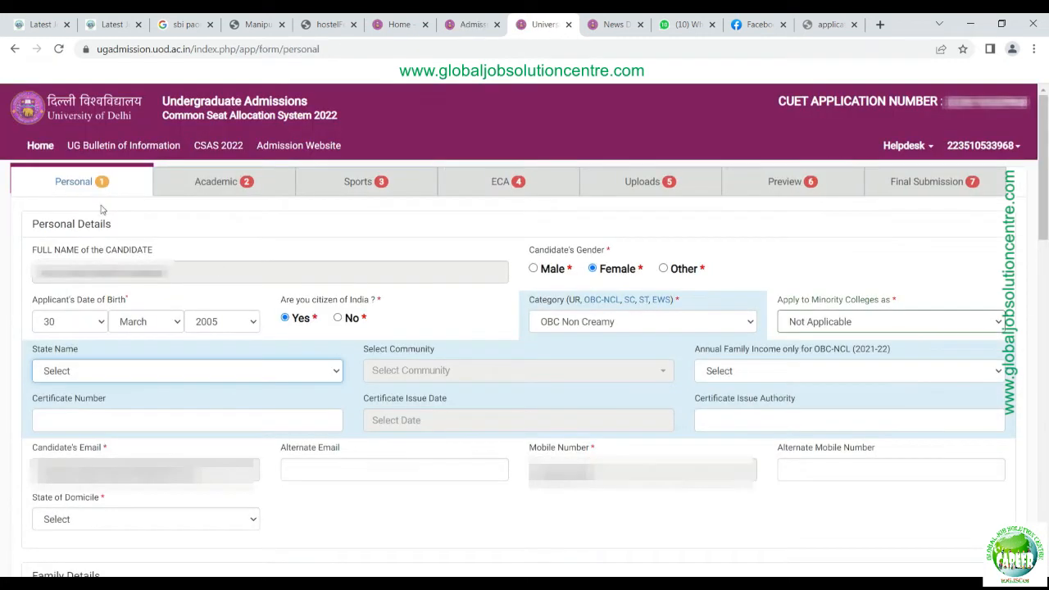
Step: Set the state to Manipur, community to Meitei, Meetei, and family income to Up to 5,00,000
{"action": "left_click", "coordinate": [64, 229]}
{"action": "left_click", "coordinate": [492, 373]}
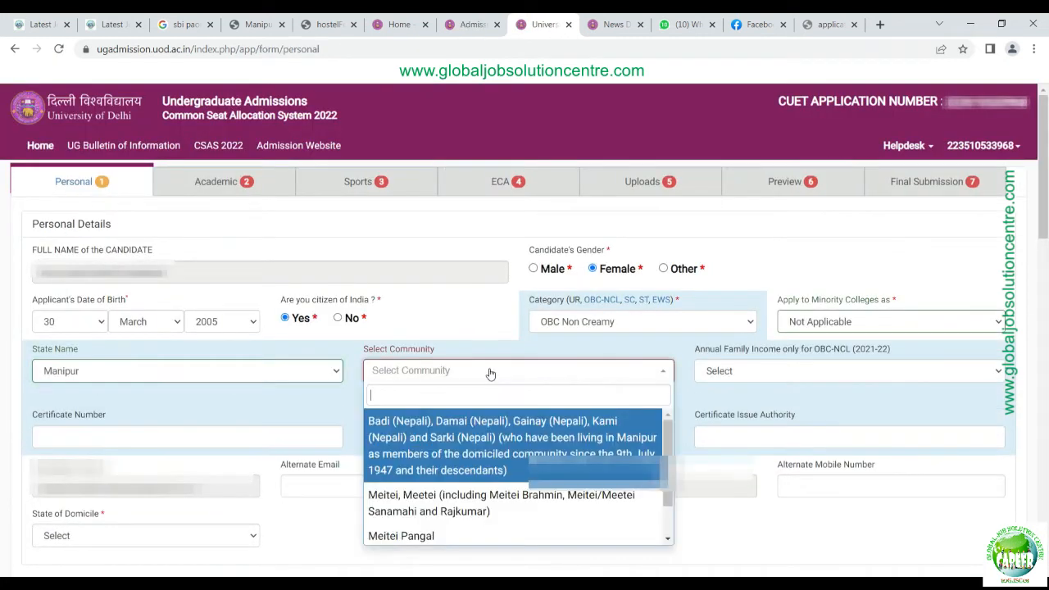
{"action": "left_click", "coordinate": [486, 505]}
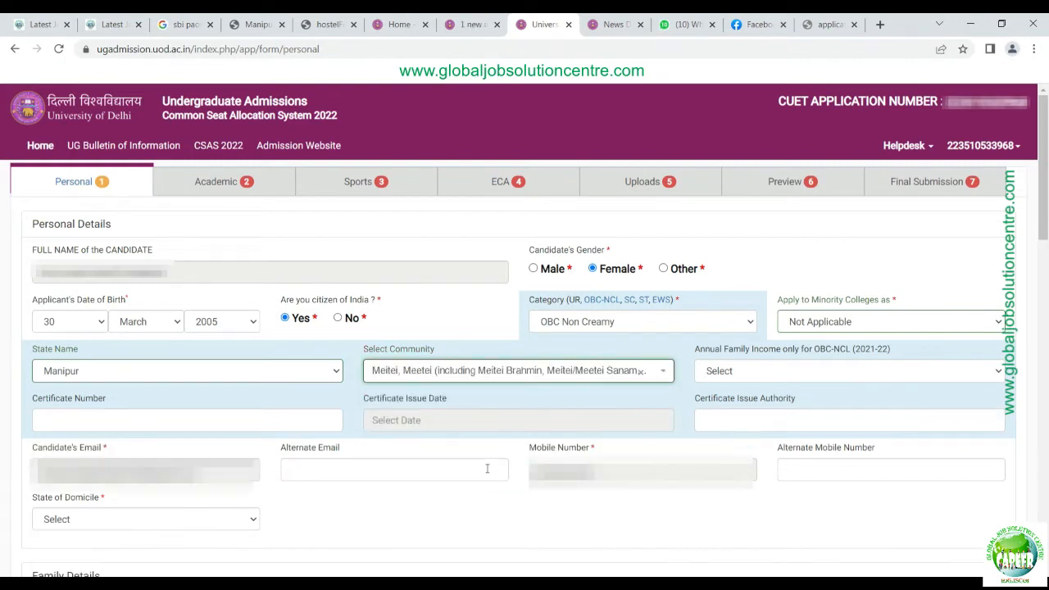
{"action": "left_click", "coordinate": [758, 375]}
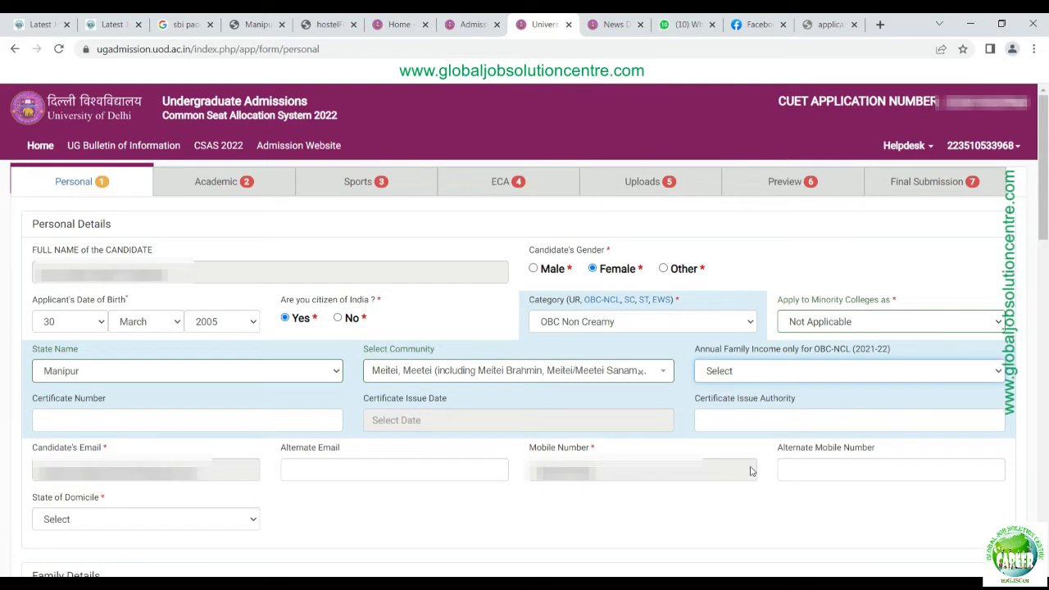
{"action": "left_click", "coordinate": [751, 471]}
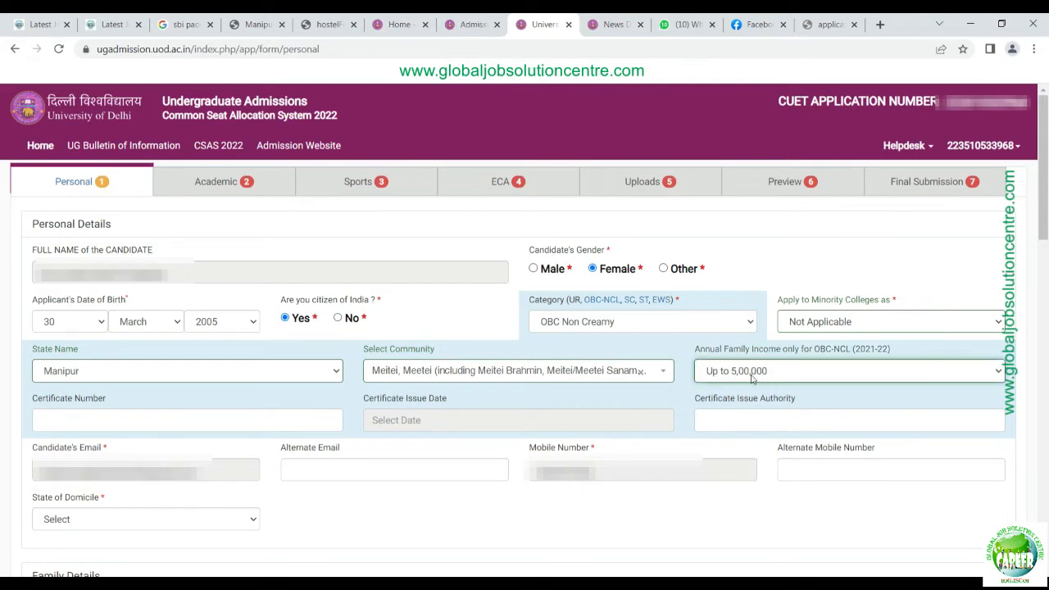
Step: Enter the OBC-NCL certificate number, issued 2022-06-16 by ADC, IMPHAL WEST, and type 'IMPHAL WEST DISTRICT MA' next
{"action": "left_click", "coordinate": [148, 421]}
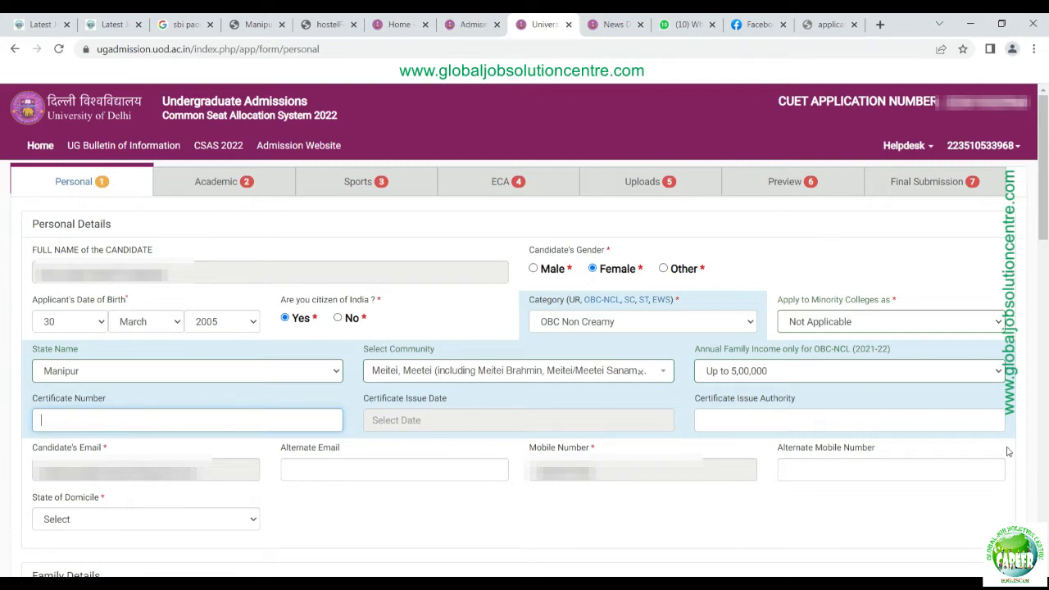
{"action": "scroll", "coordinate": [1016, 394], "scroll_direction": "down", "scroll_amount": 1}
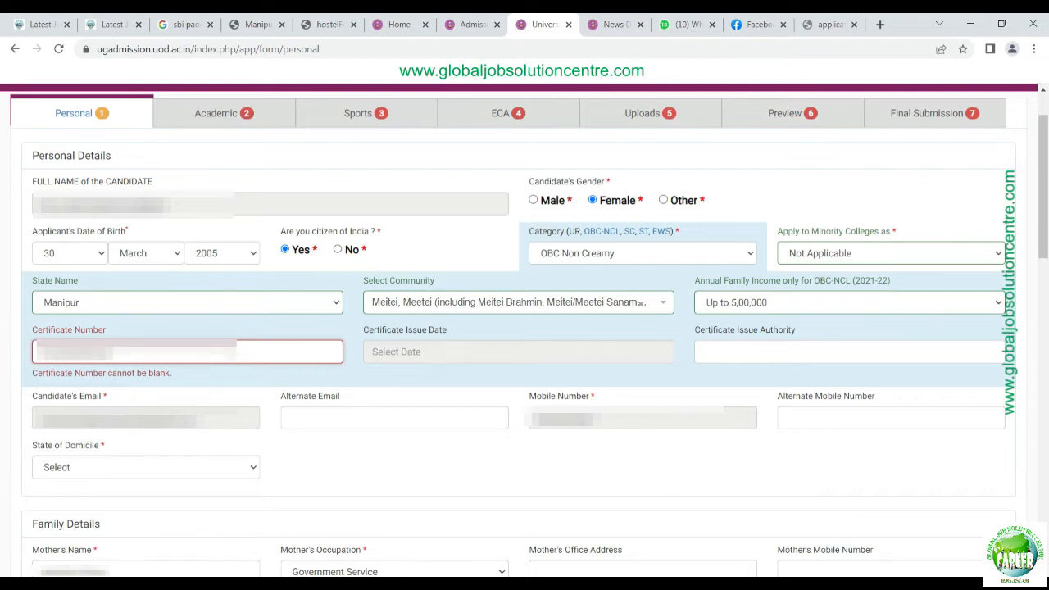
{"action": "left_click", "coordinate": [565, 351]}
{"action": "key", "text": "Tab"}
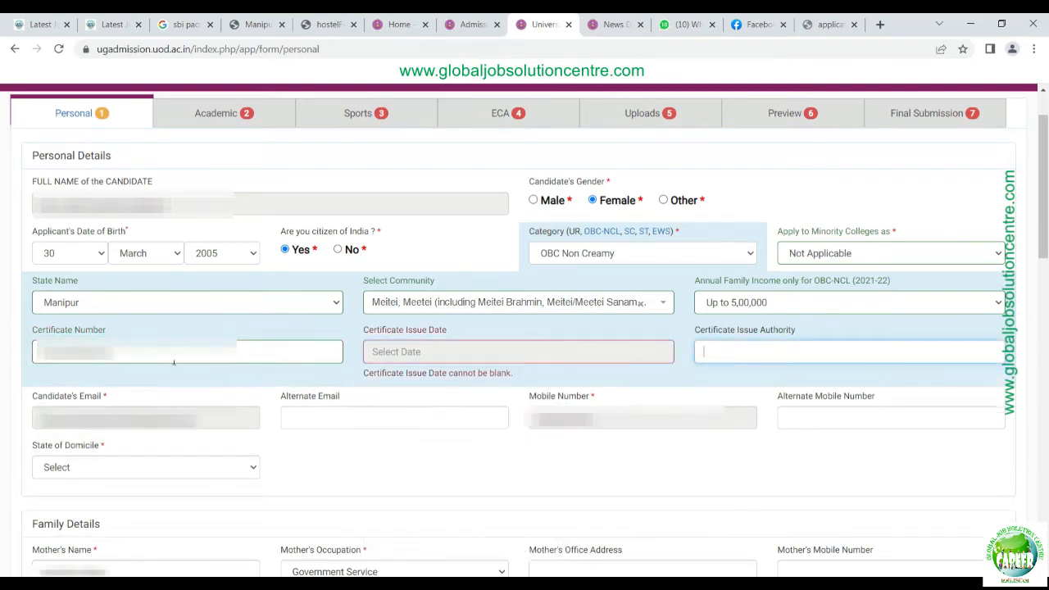
{"action": "left_click", "coordinate": [491, 351]}
{"action": "left_click", "coordinate": [500, 488]}
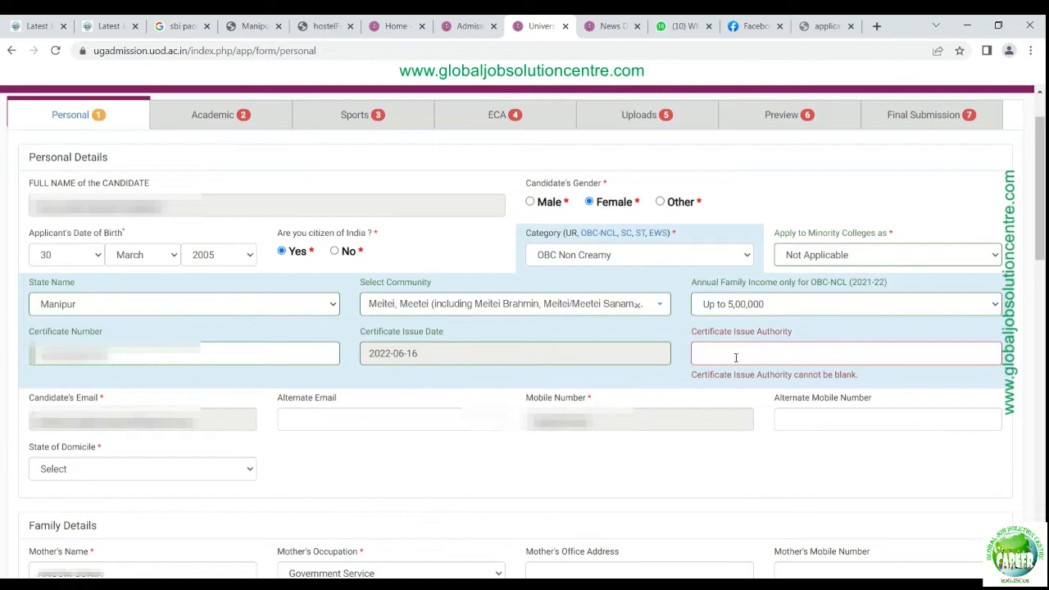
{"action": "left_click", "coordinate": [736, 357]}
{"action": "type", "text": "ADC, IMPHAL WE"}
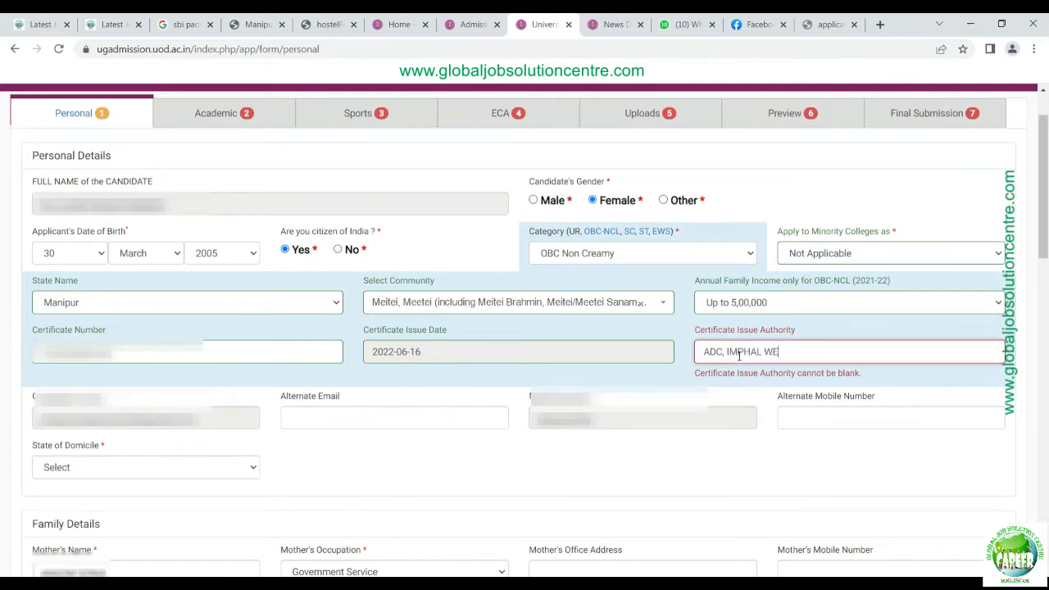
{"action": "type", "text": "ST"}
{"action": "key", "text": "Tab"}
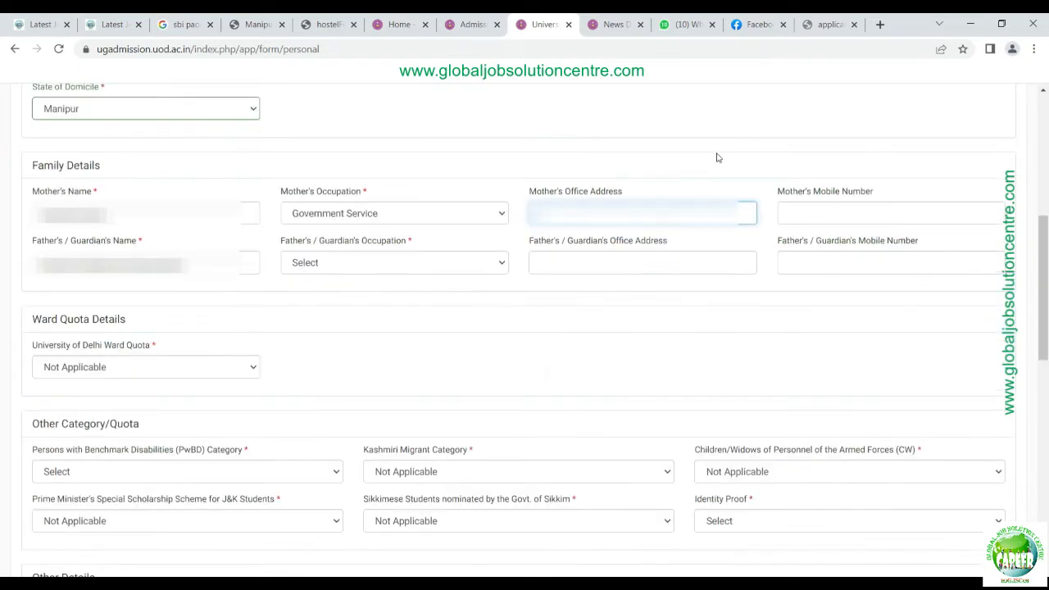
{"action": "type", "text": "IM"}
{"action": "type", "text": "PHAL WEST"}
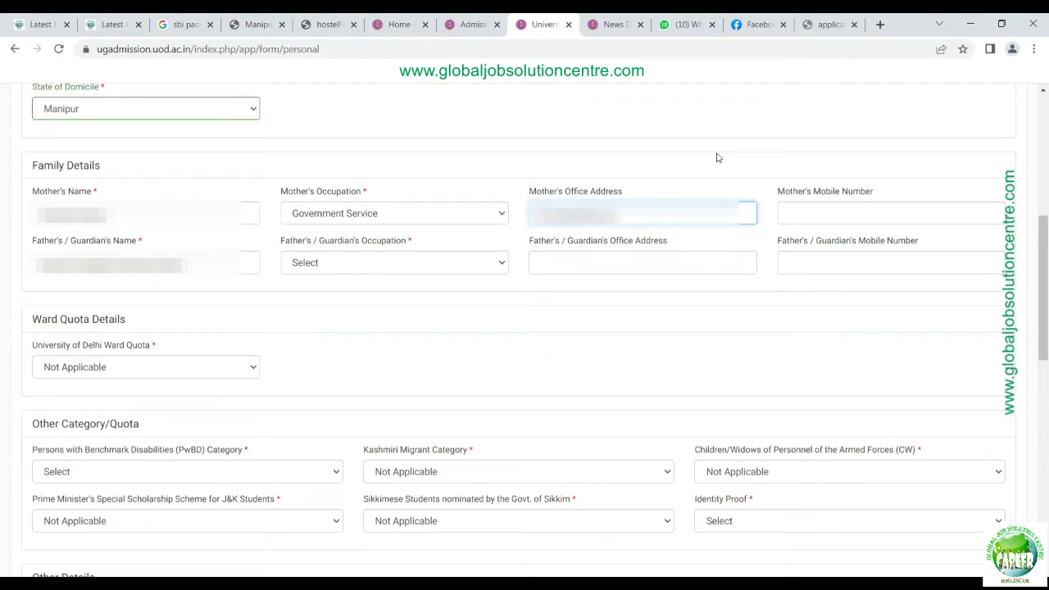
{"action": "type", "text": " DISTRICT MA"}
Step: Enter the mother's mobile number and set the father's occupation to Other
{"action": "key", "text": "Tab"}
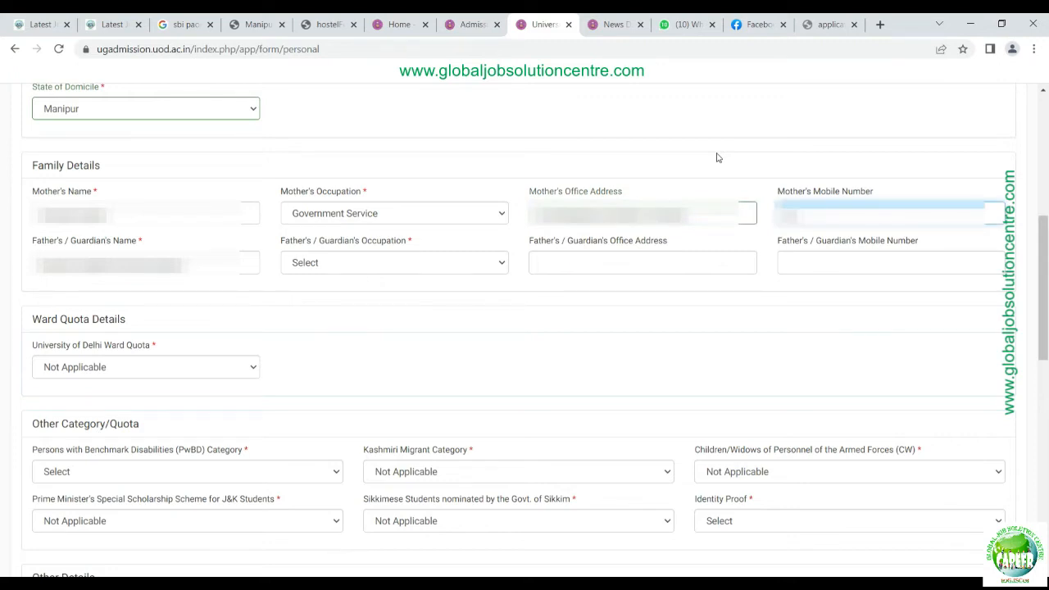
{"action": "type", "text": "980000"}
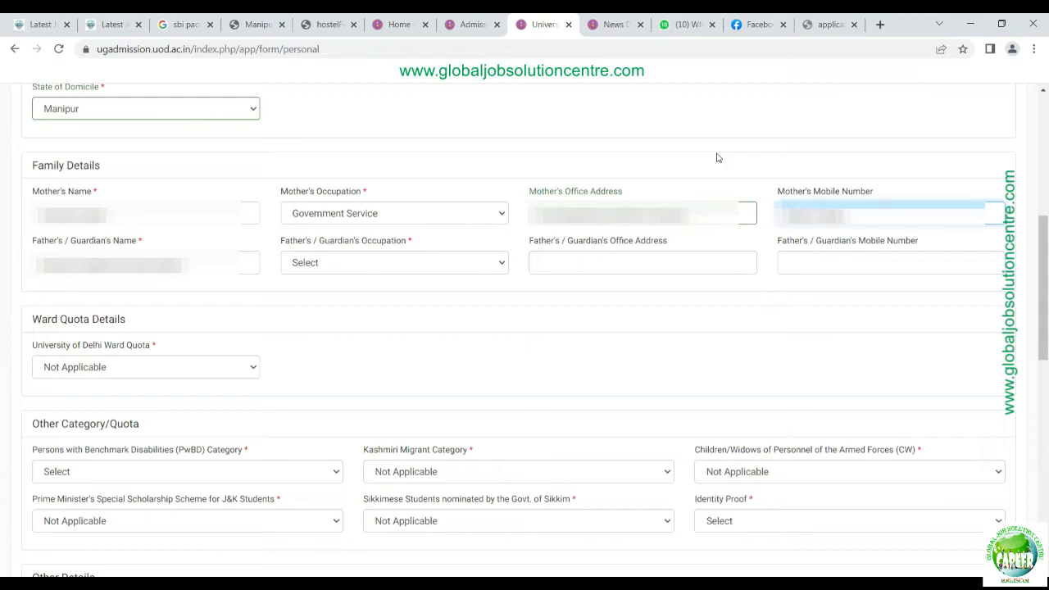
{"action": "left_click", "coordinate": [473, 263]}
{"action": "left_click", "coordinate": [324, 379]}
Step: Fill in the father's office address and mobile number
{"action": "left_click", "coordinate": [619, 264]}
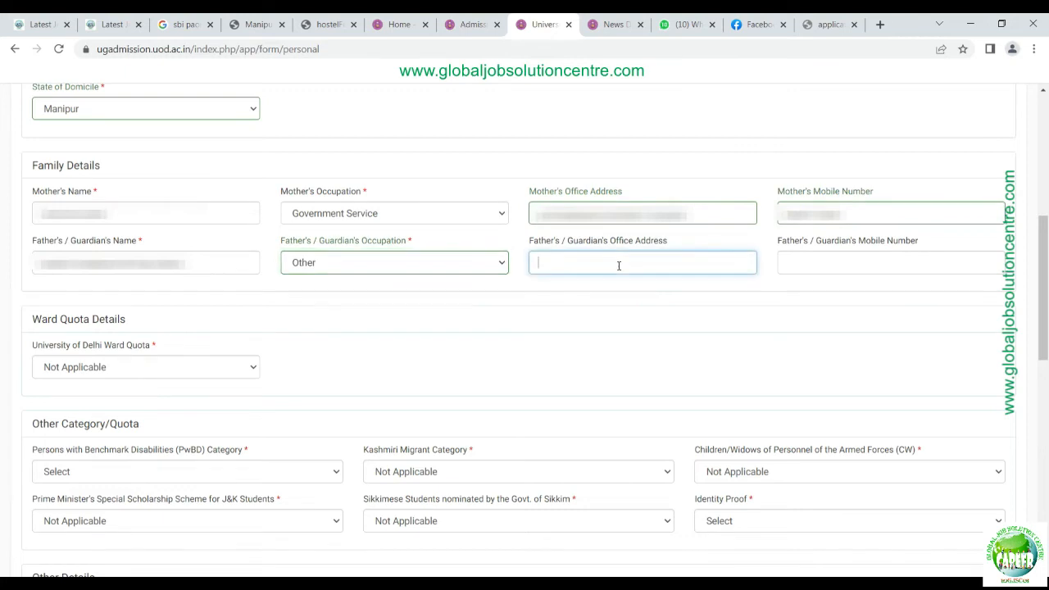
{"action": "type", "text": "********"}
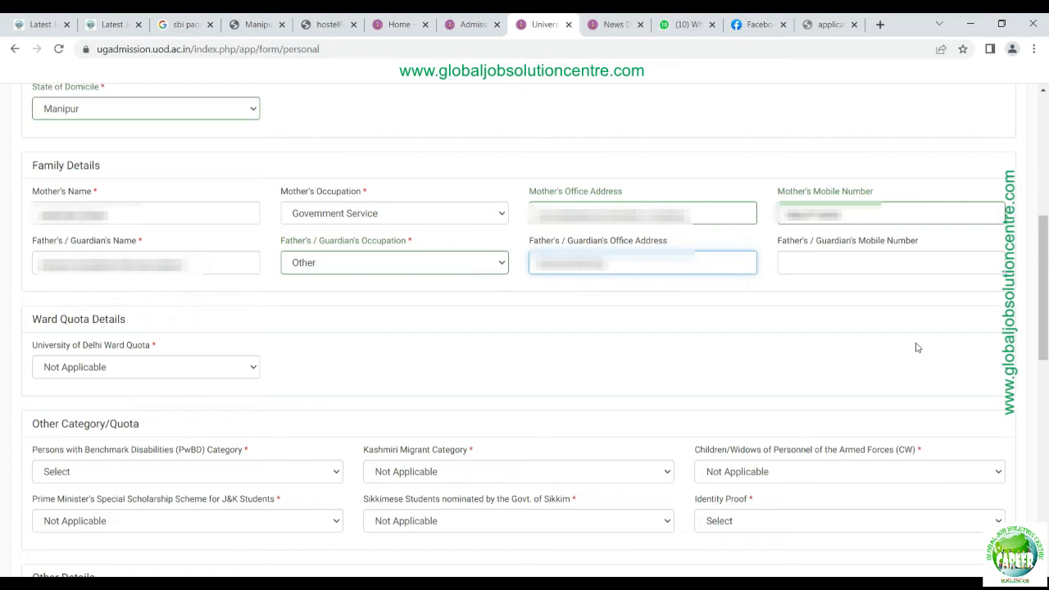
{"action": "key", "text": "Tab"}
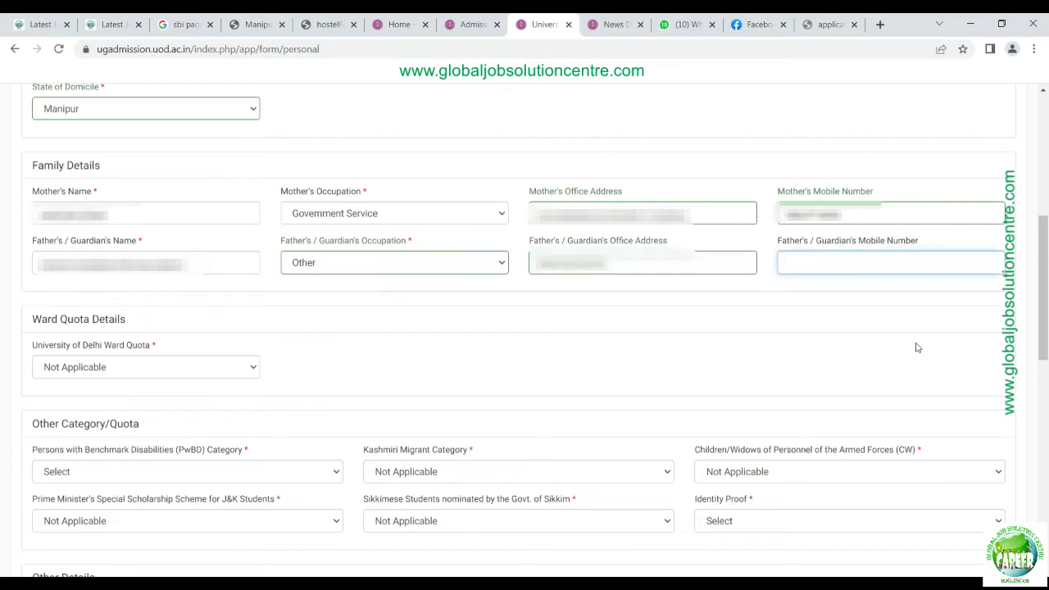
{"action": "type", "text": "***************"}
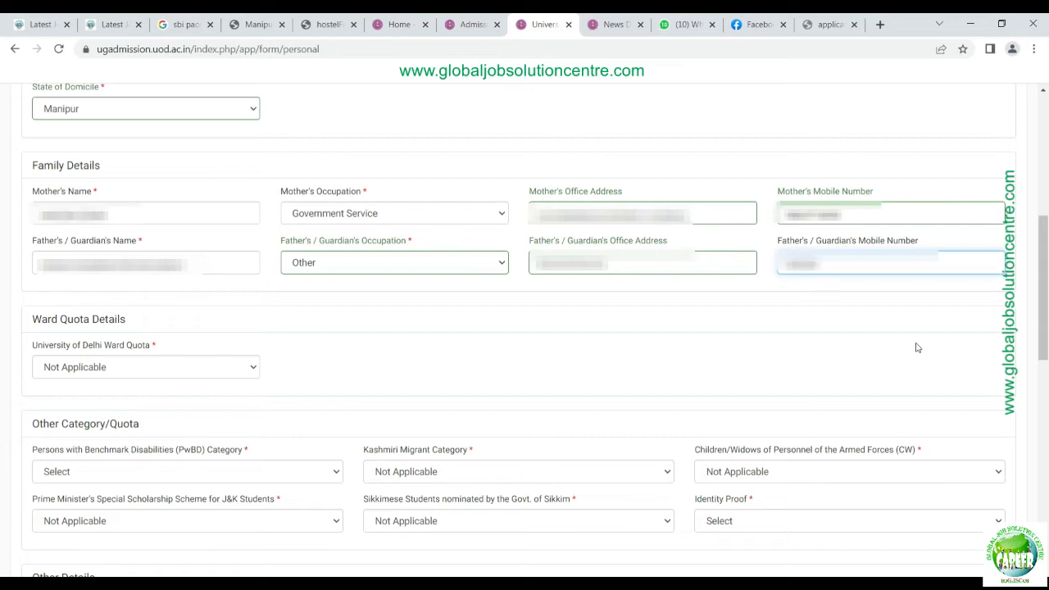
{"action": "type", "text": "**"}
{"action": "key", "text": "Tab"}
{"action": "scroll", "coordinate": [101, 281], "scroll_direction": "down", "scroll_amount": 2}
Step: Set the PwBD category to Not Applicable and the identity proof to PAN Card
{"action": "left_click", "coordinate": [320, 232]}
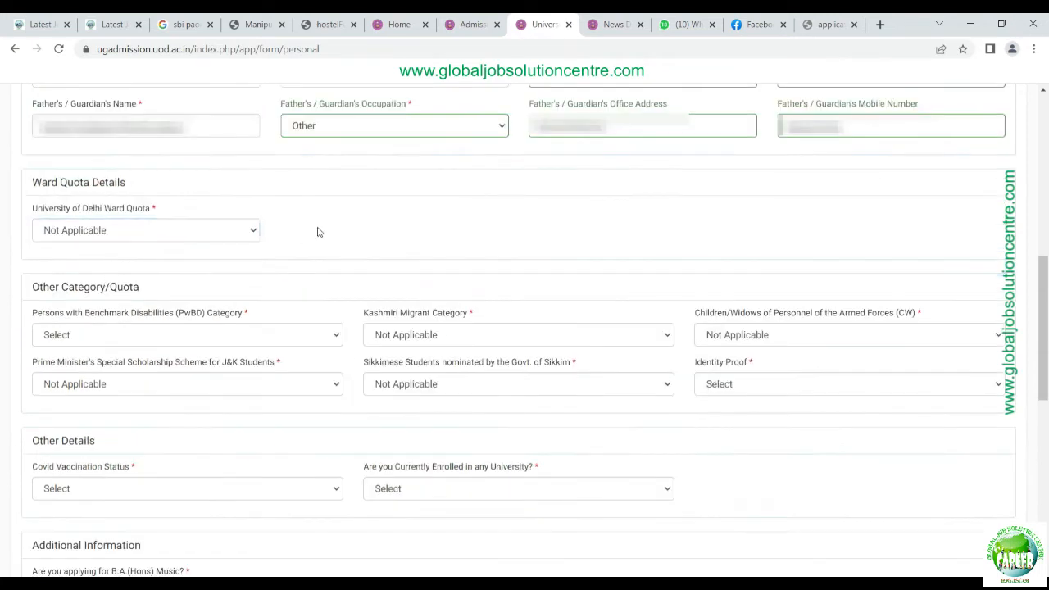
{"action": "scroll", "coordinate": [132, 223], "scroll_direction": "down", "scroll_amount": 1}
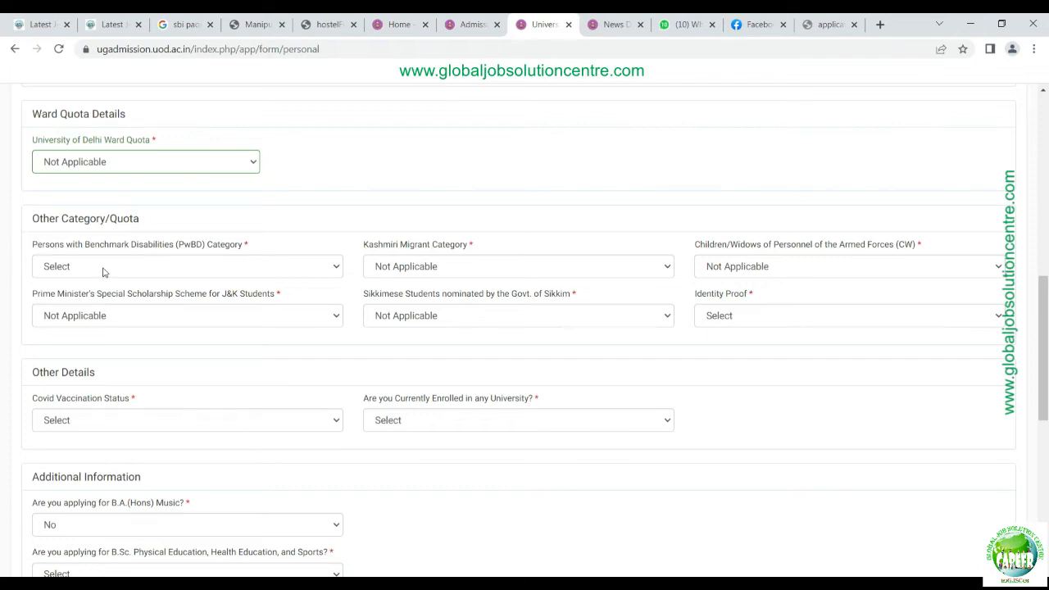
{"action": "left_click", "coordinate": [321, 272]}
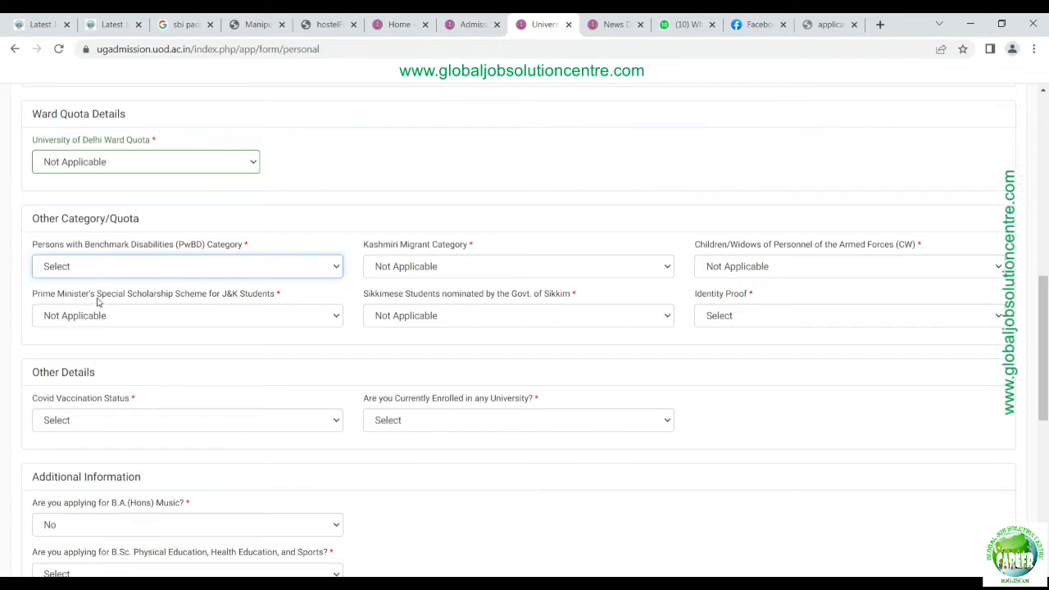
{"action": "left_click", "coordinate": [99, 299]}
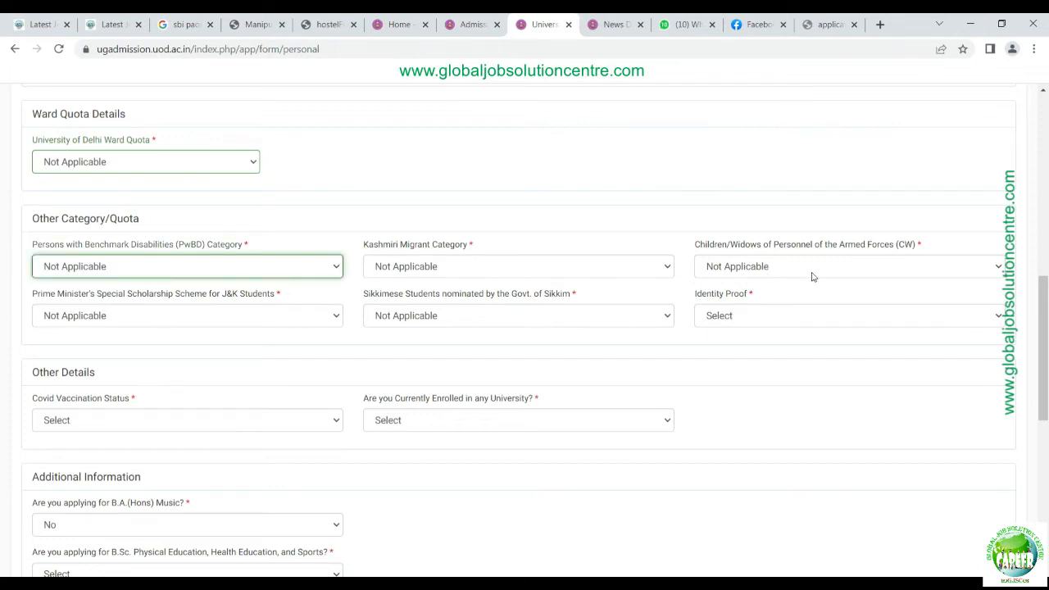
{"action": "scroll", "coordinate": [246, 314], "scroll_direction": "down", "scroll_amount": 1}
{"action": "left_click", "coordinate": [762, 248]}
{"action": "left_click", "coordinate": [751, 371]}
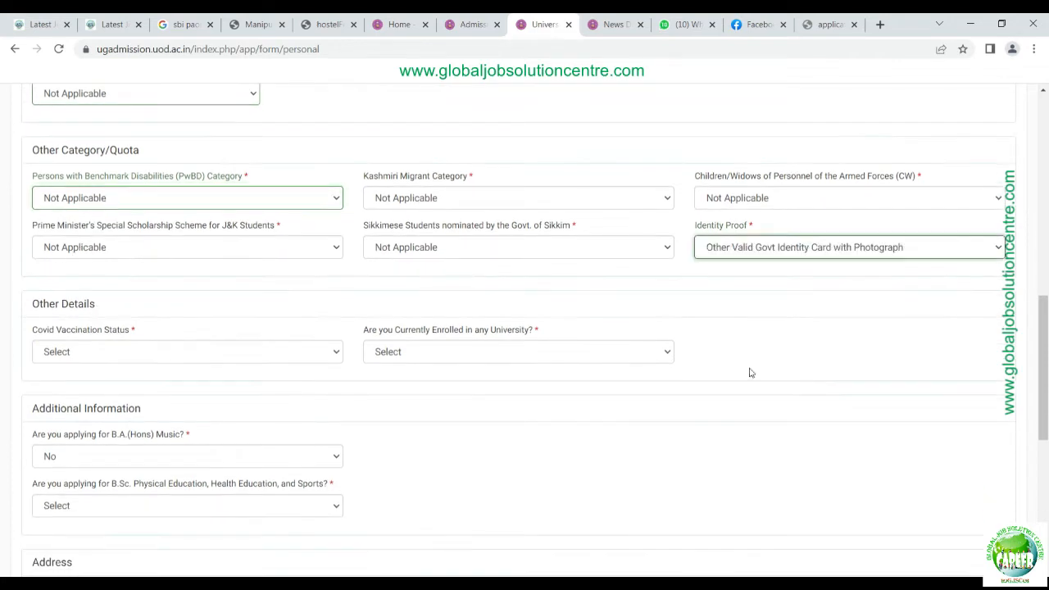
{"action": "left_click", "coordinate": [734, 307]}
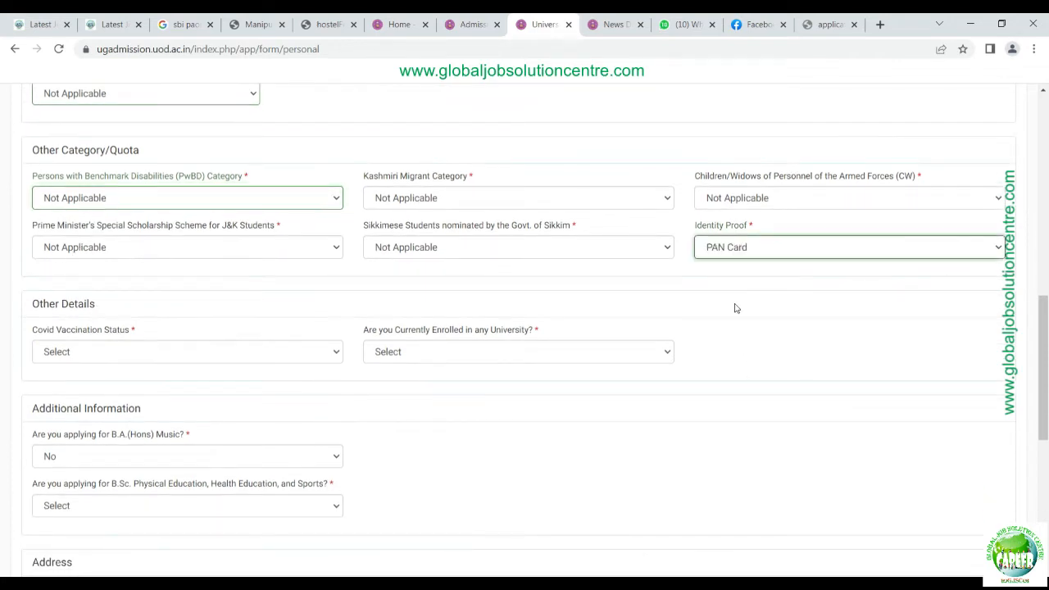
{"action": "left_click", "coordinate": [781, 313]}
Step: Set Covid vaccination status to Two Dose and current university enrolment to No
{"action": "scroll", "coordinate": [153, 339], "scroll_direction": "down", "scroll_amount": 2}
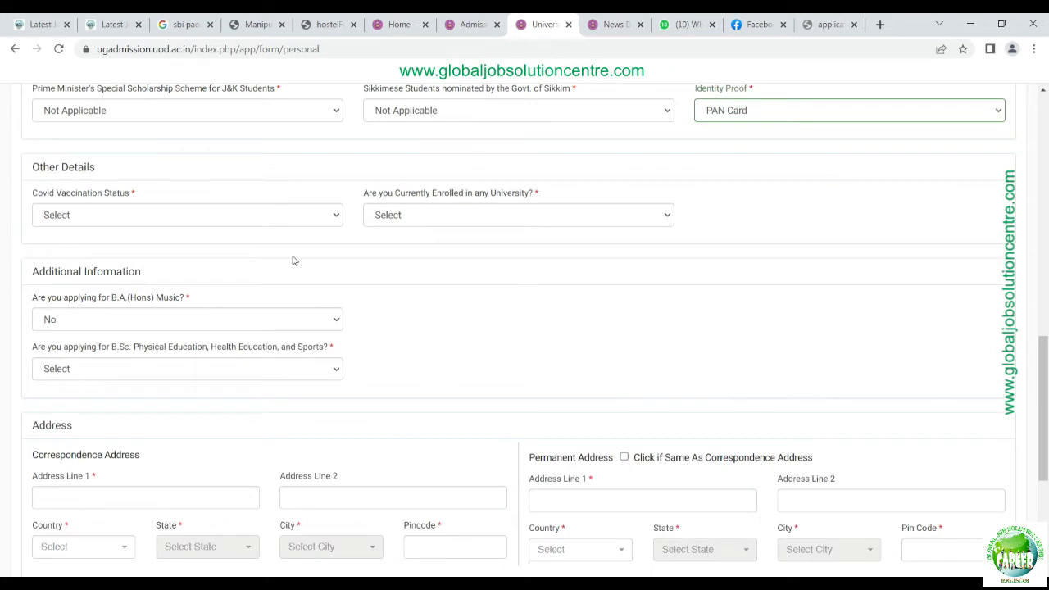
{"action": "left_click", "coordinate": [334, 219]}
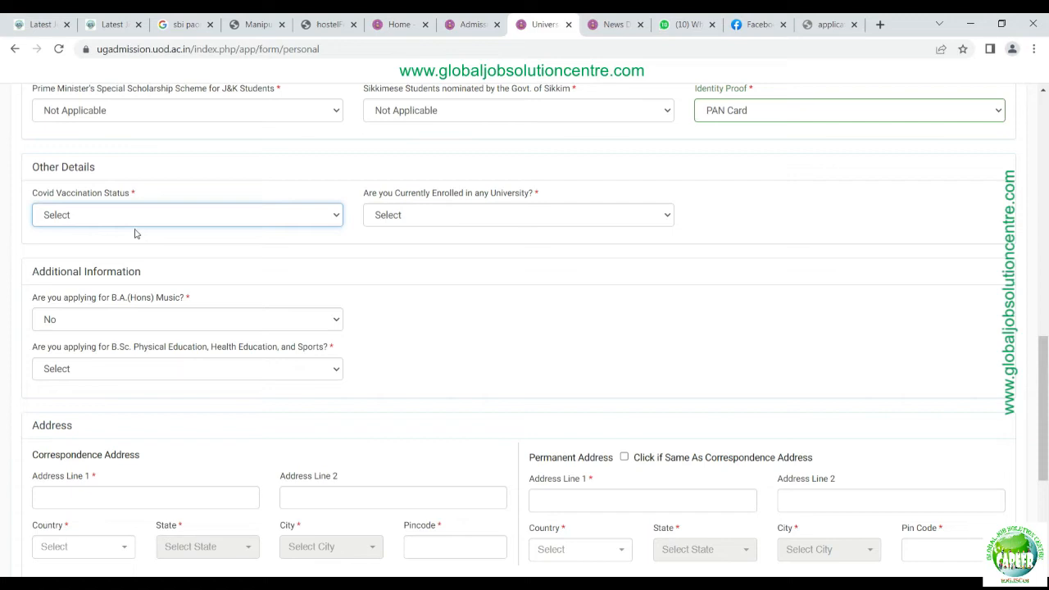
{"action": "left_click", "coordinate": [81, 265]}
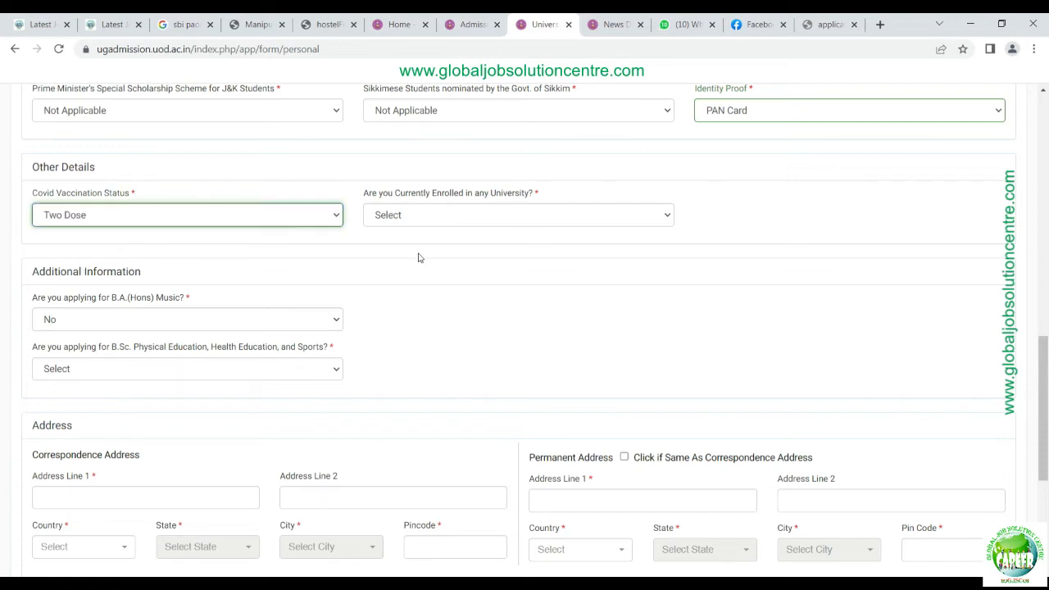
{"action": "left_click", "coordinate": [432, 220]}
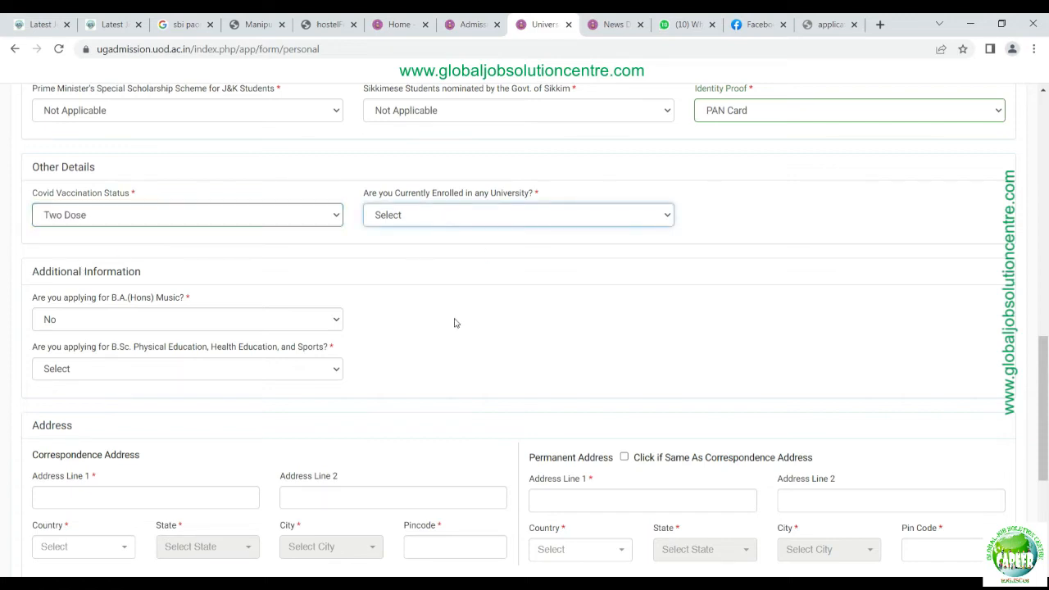
{"action": "left_click", "coordinate": [419, 265]}
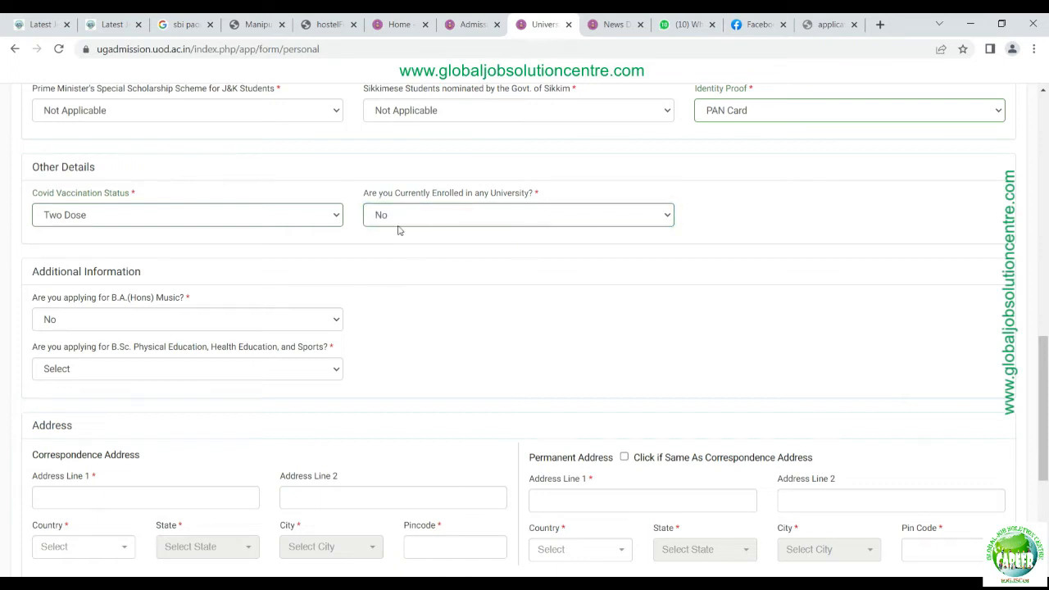
Step: Keep the Music answer at No and answer No for Physical Education, Health Education and Sports
{"action": "scroll", "coordinate": [159, 328], "scroll_direction": "down", "scroll_amount": 3}
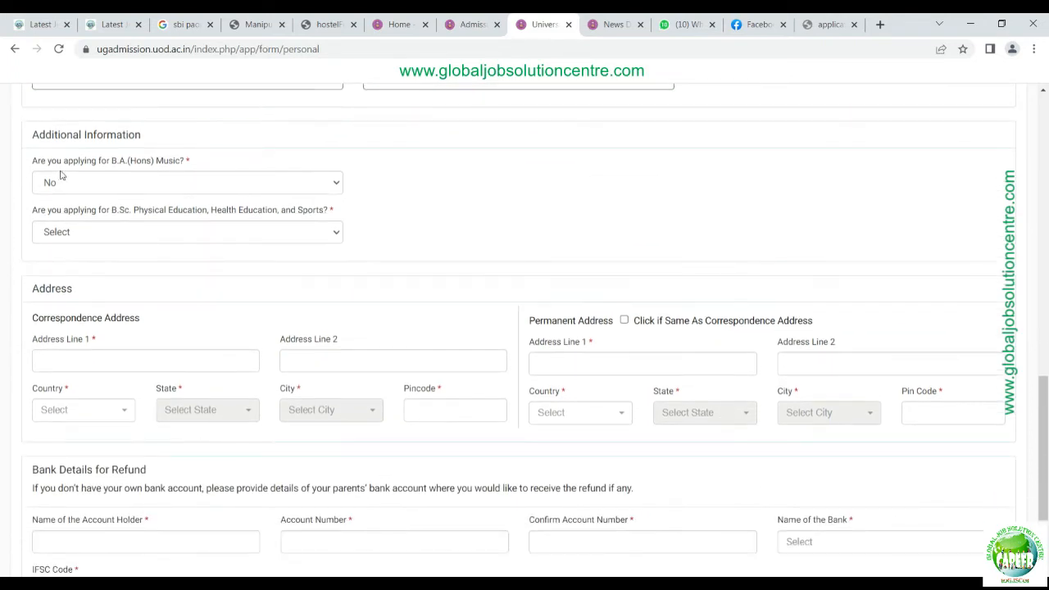
{"action": "left_click", "coordinate": [338, 188]}
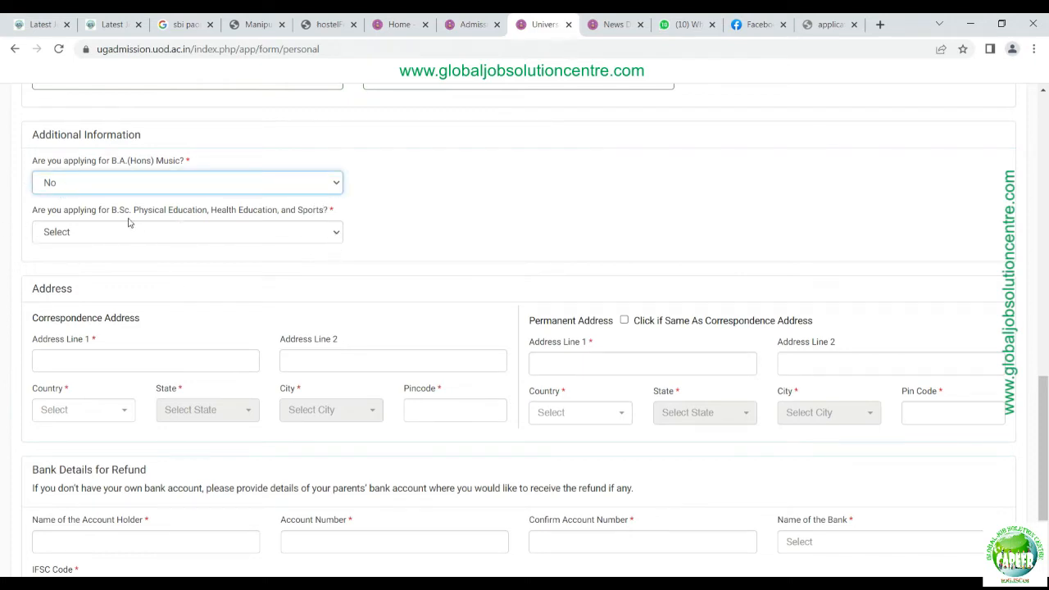
{"action": "left_click", "coordinate": [335, 237]}
{"action": "key", "text": "n"}
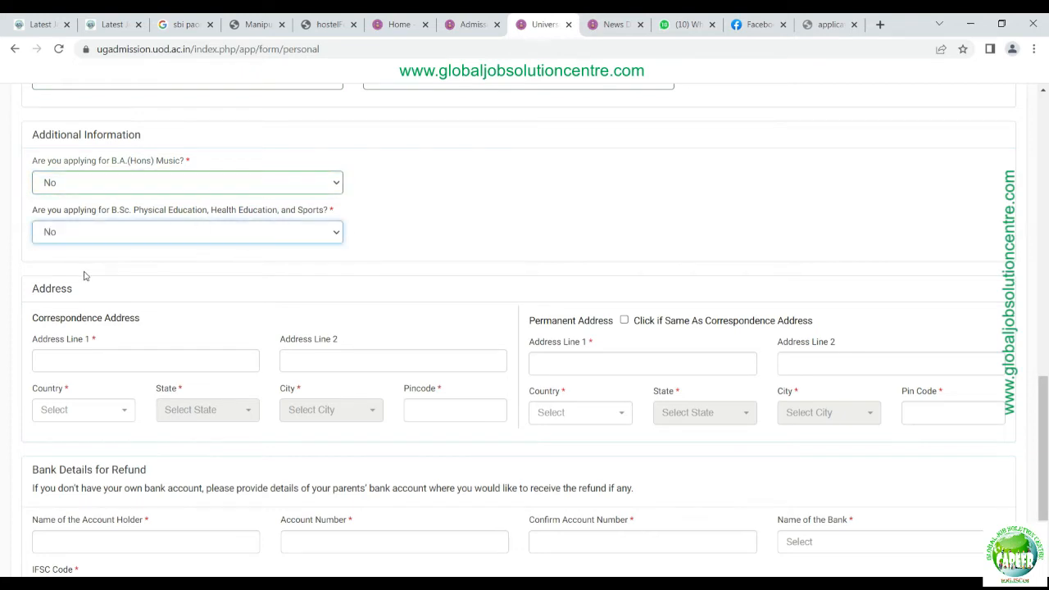
{"action": "scroll", "coordinate": [465, 221], "scroll_direction": "down", "scroll_amount": 2}
{"action": "left_click", "coordinate": [116, 230]}
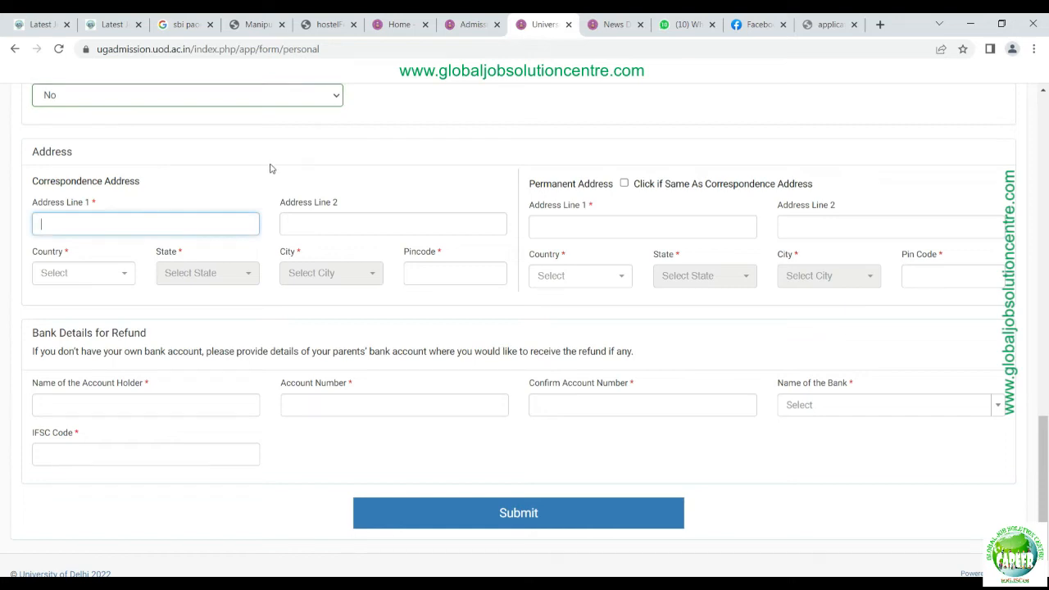
Step: Fill in both correspondence address lines
{"action": "type", "text": "h"}
{"action": "key", "text": "BackSpace"}
{"action": "type", "text": "house number 1"}
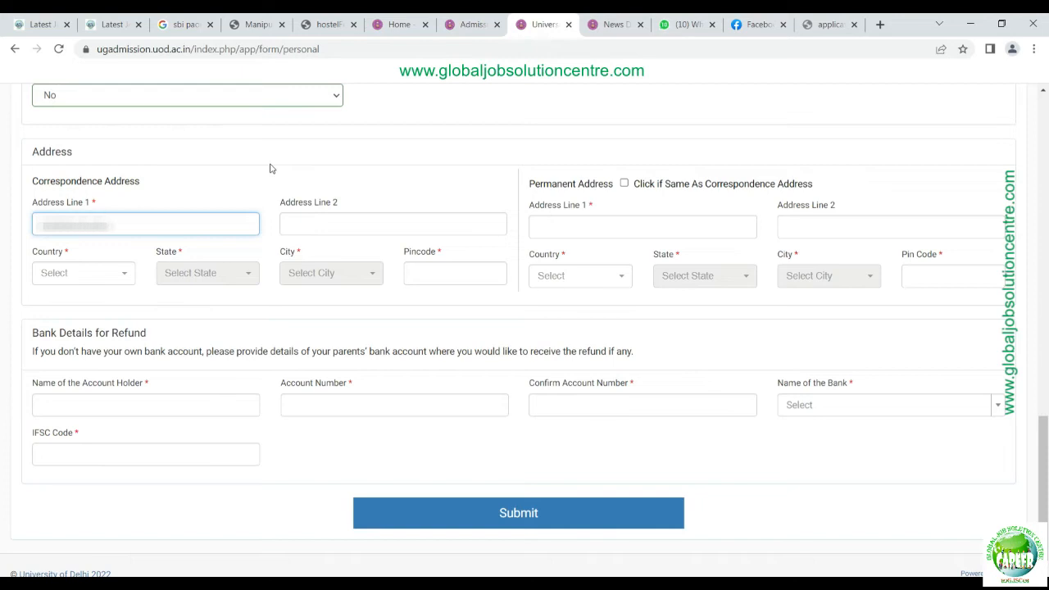
{"action": "type", "text": "?????????"}
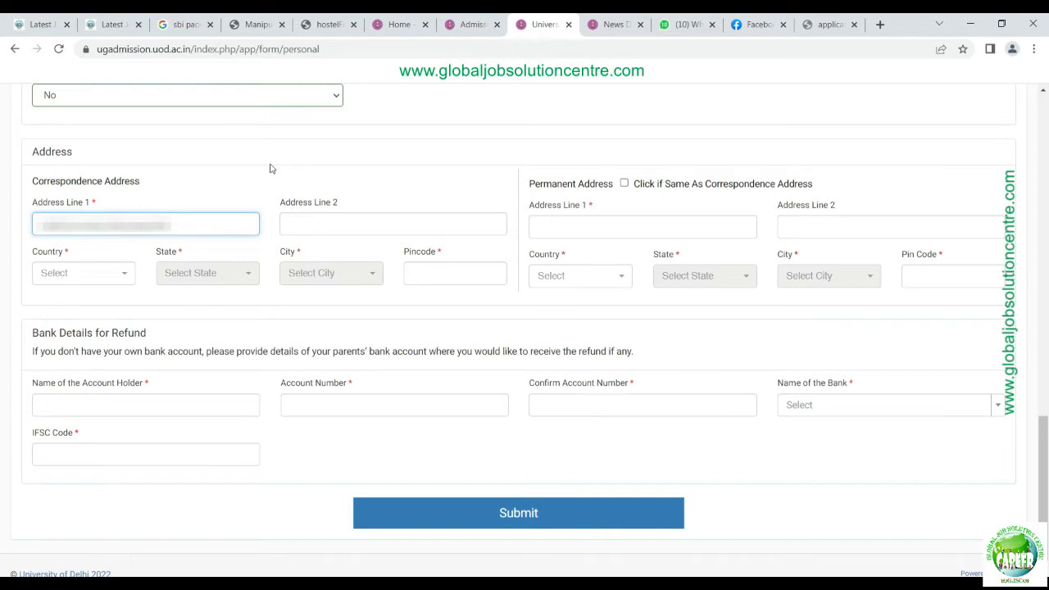
{"action": "key", "text": "Tab"}
{"action": "type", "text": "P.O"}
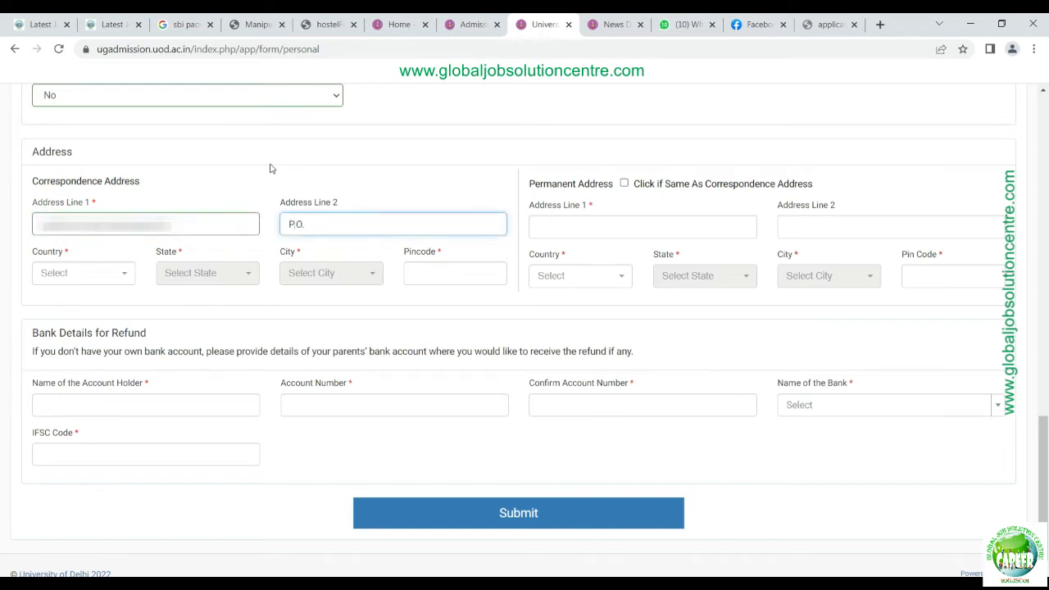
{"action": "type", "text": ". AND P.S. - IMPHAL"}
{"action": "key", "text": "Tab"}
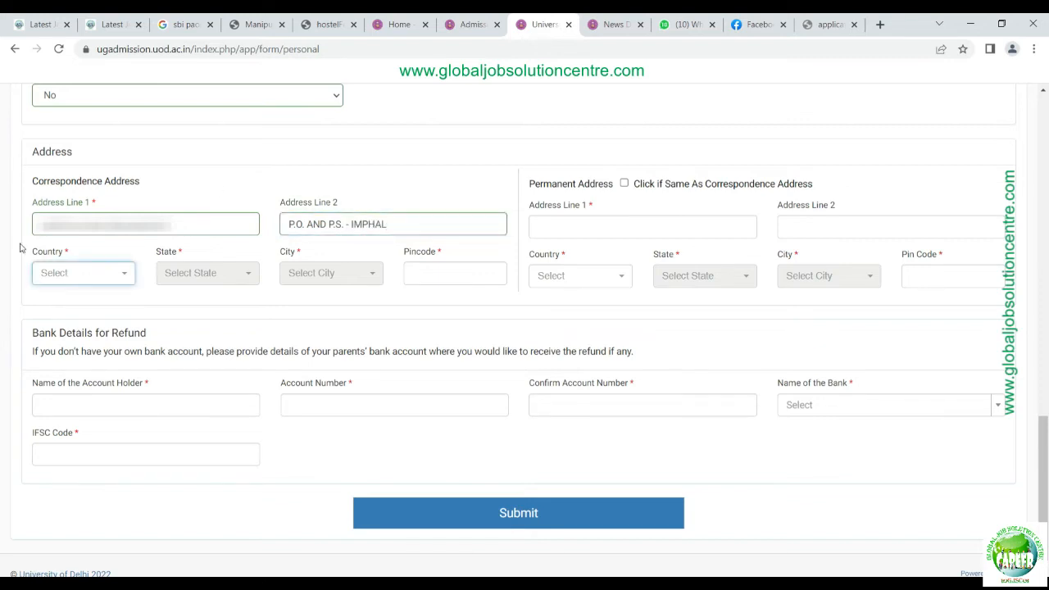
Step: Choose India, Manipur and Imphal as the country, state and city
{"action": "left_click", "coordinate": [131, 282]}
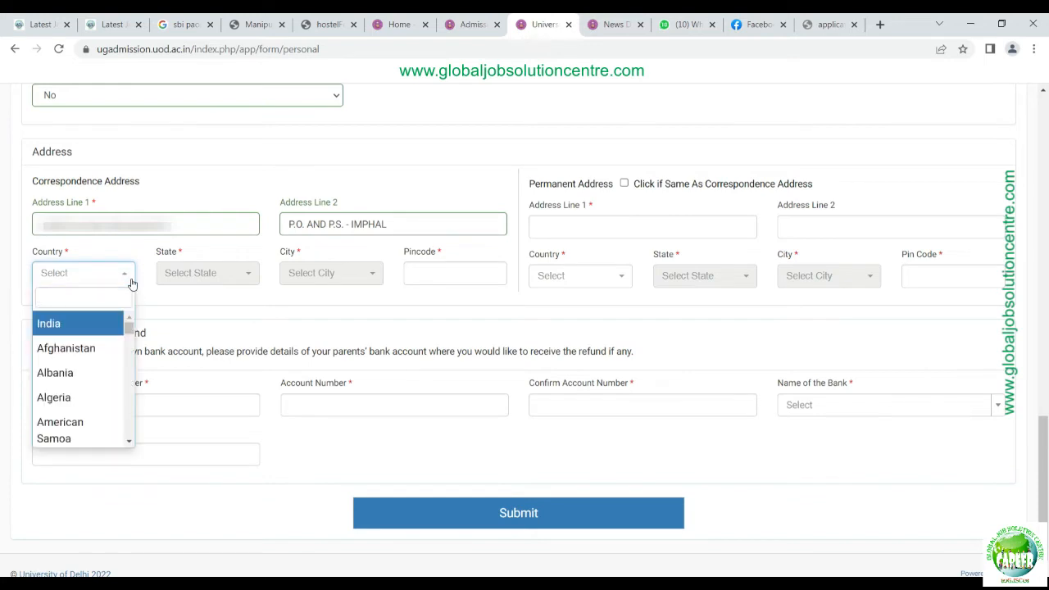
{"action": "key", "text": "Return"}
{"action": "left_click", "coordinate": [201, 277]}
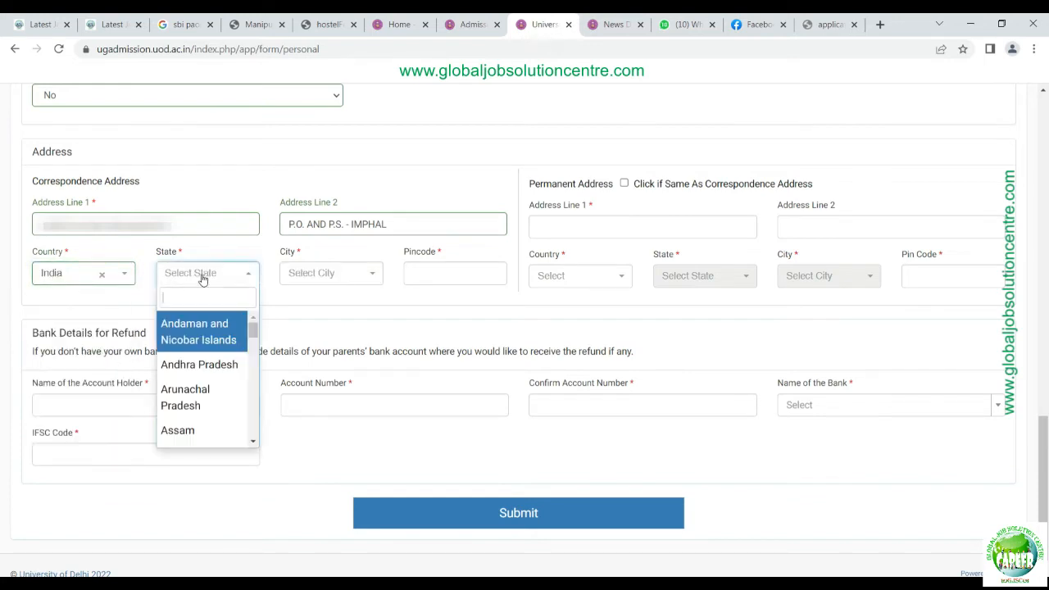
{"action": "type", "text": "NANI"}
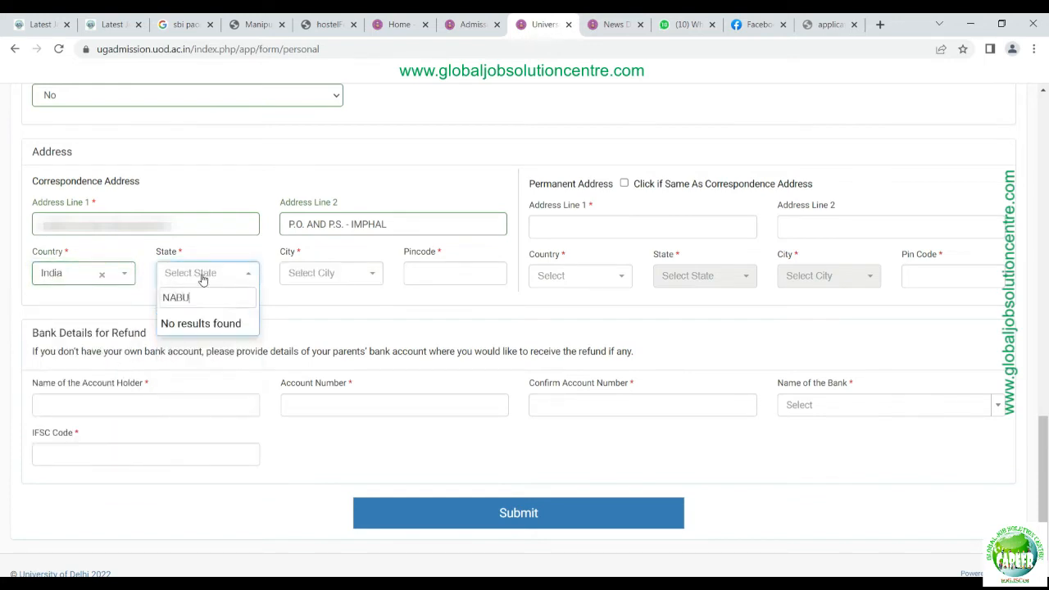
{"action": "key", "text": "BackSpace"}
{"action": "key", "text": "BackSpace"}
{"action": "key", "text": "BackSpace"}
{"action": "key", "text": "BackSpace"}
{"action": "type", "text": "MANI"}
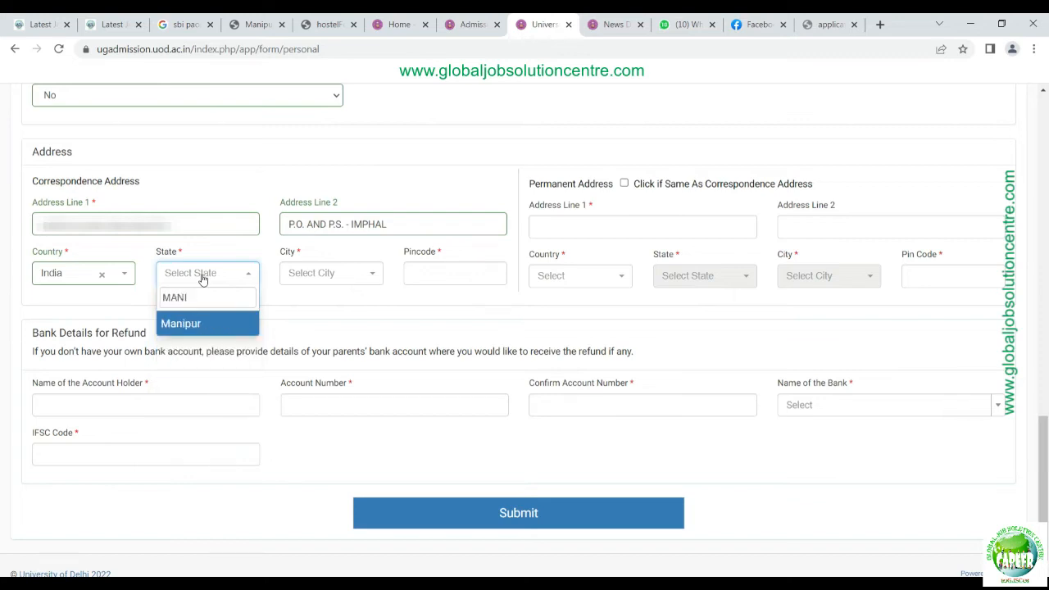
{"action": "key", "text": "Return"}
{"action": "left_click", "coordinate": [313, 278]}
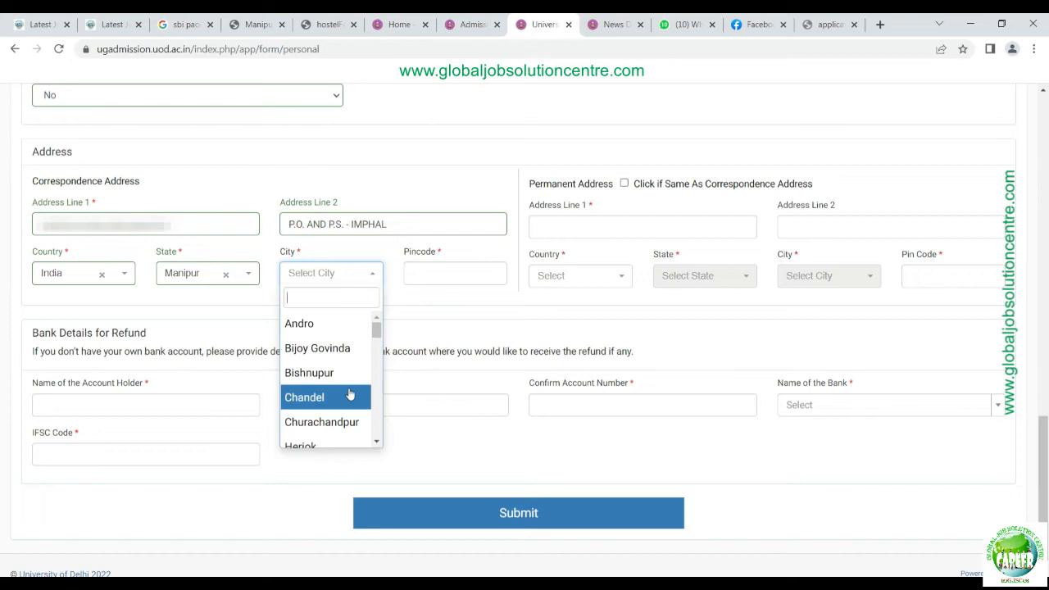
{"action": "scroll", "coordinate": [349, 395], "scroll_direction": "down", "scroll_amount": 3}
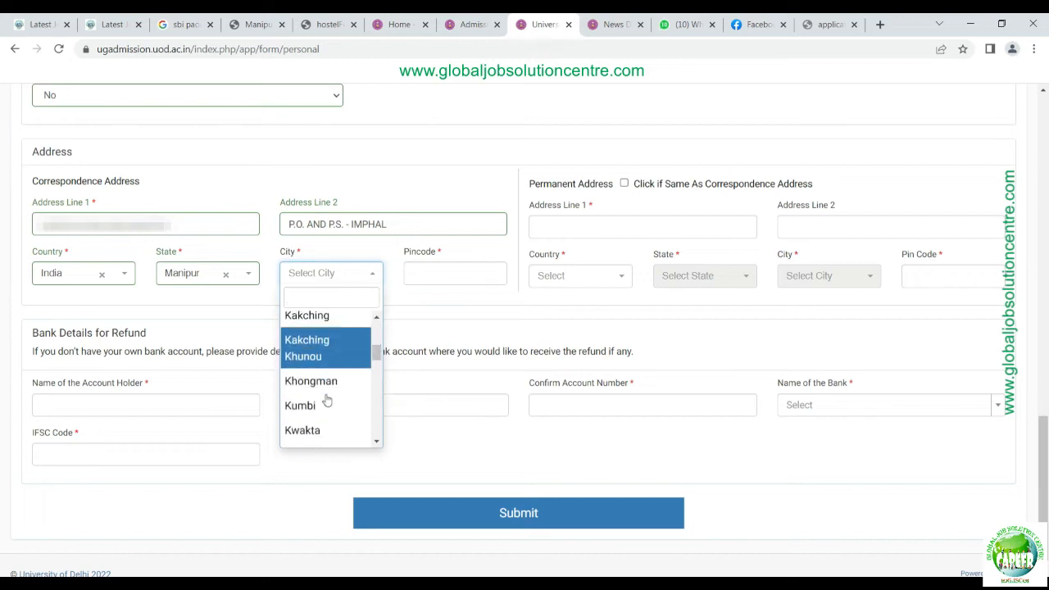
{"action": "scroll", "coordinate": [327, 399], "scroll_direction": "down", "scroll_amount": 3}
{"action": "scroll", "coordinate": [332, 398], "scroll_direction": "down", "scroll_amount": 1}
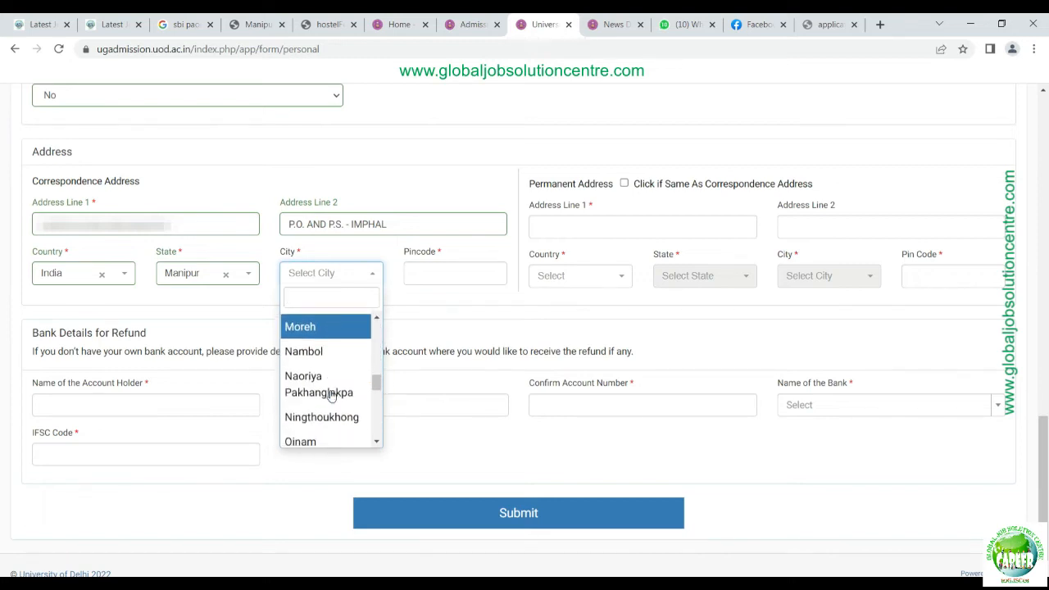
{"action": "scroll", "coordinate": [331, 395], "scroll_direction": "down", "scroll_amount": 5}
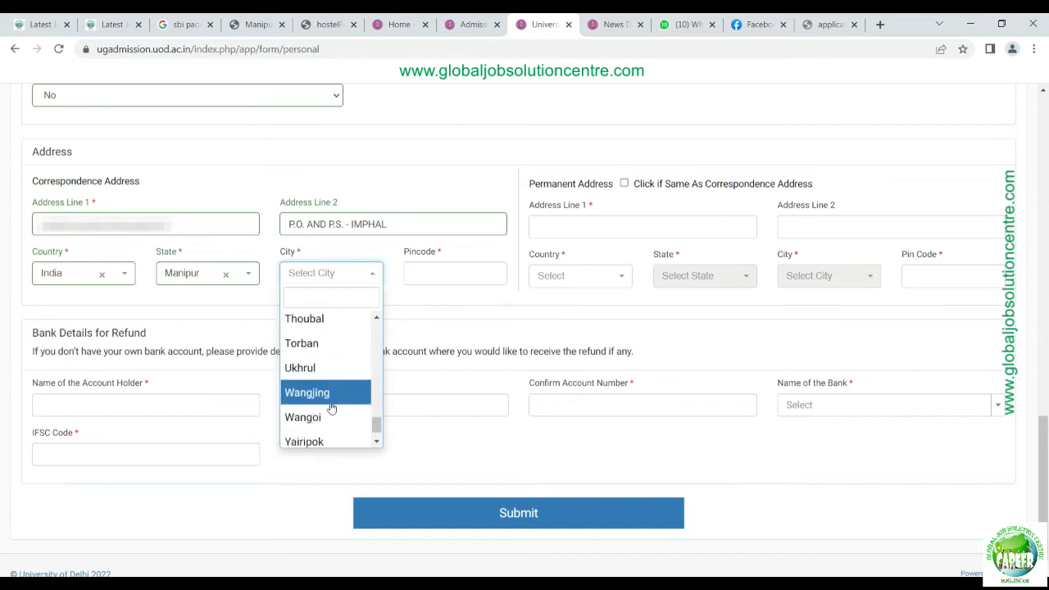
{"action": "scroll", "coordinate": [331, 407], "scroll_direction": "down", "scroll_amount": 1}
{"action": "scroll", "coordinate": [331, 344], "scroll_direction": "up", "scroll_amount": 8}
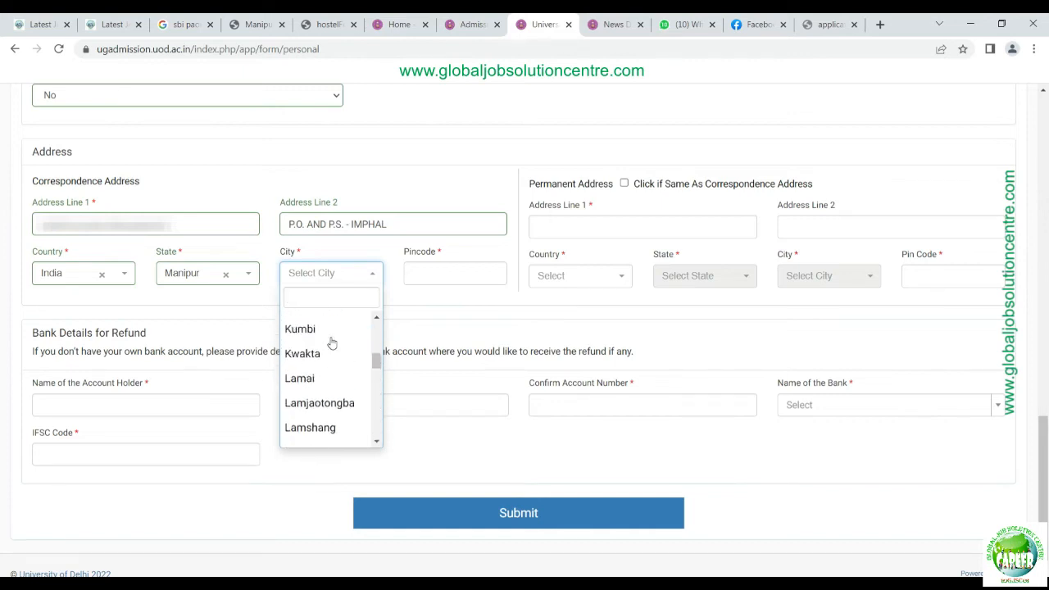
{"action": "scroll", "coordinate": [331, 342], "scroll_direction": "up", "scroll_amount": 4}
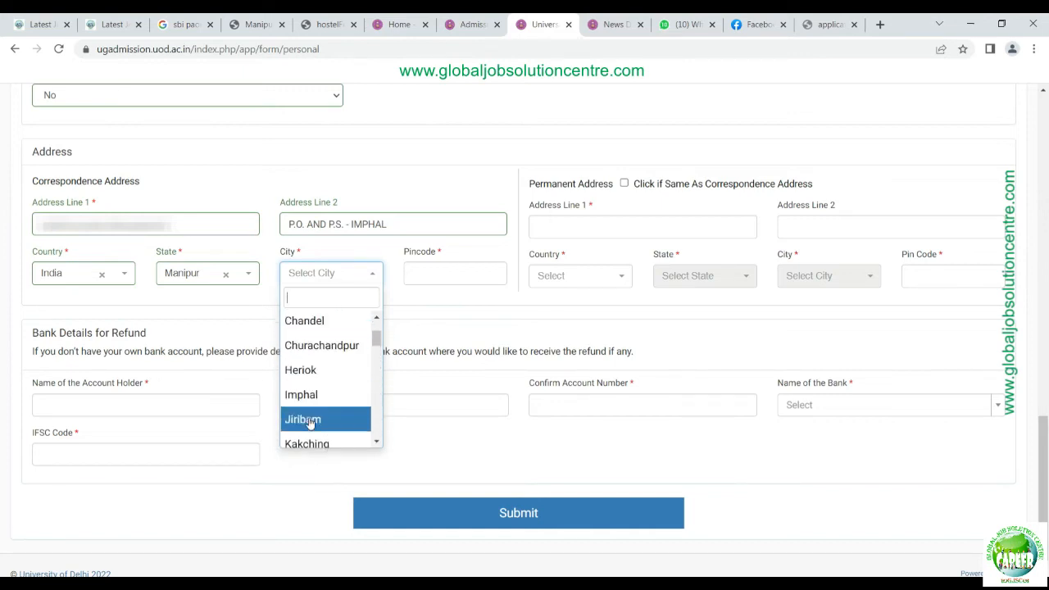
{"action": "left_click", "coordinate": [307, 396]}
Step: Enter pincode 795001 and copy the correspondence address to the permanent address
{"action": "left_click", "coordinate": [450, 274]}
{"action": "type", "text": "79"}
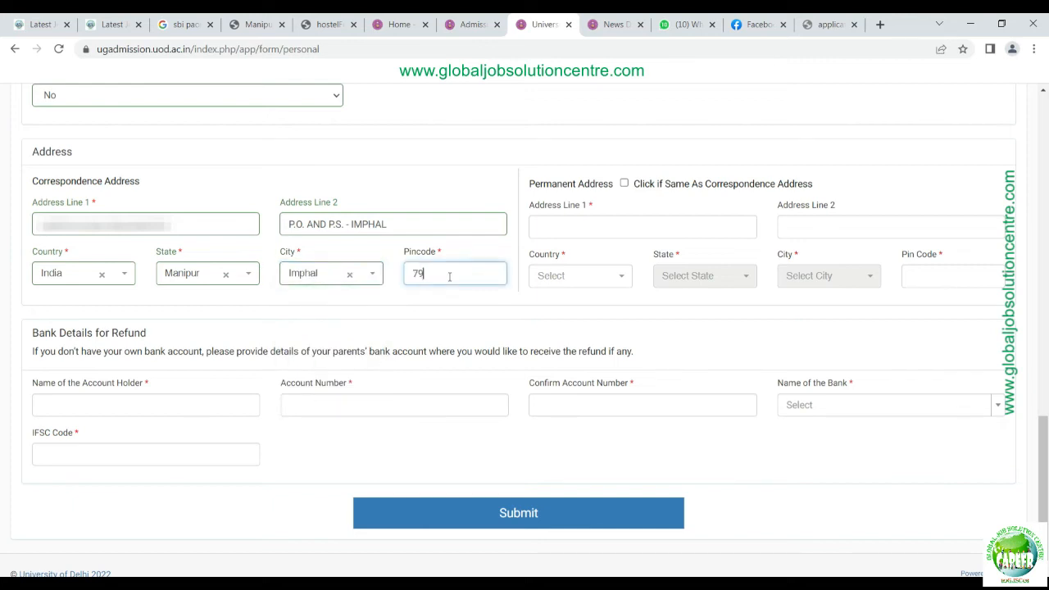
{"action": "type", "text": "5001"}
{"action": "key", "text": "Tab"}
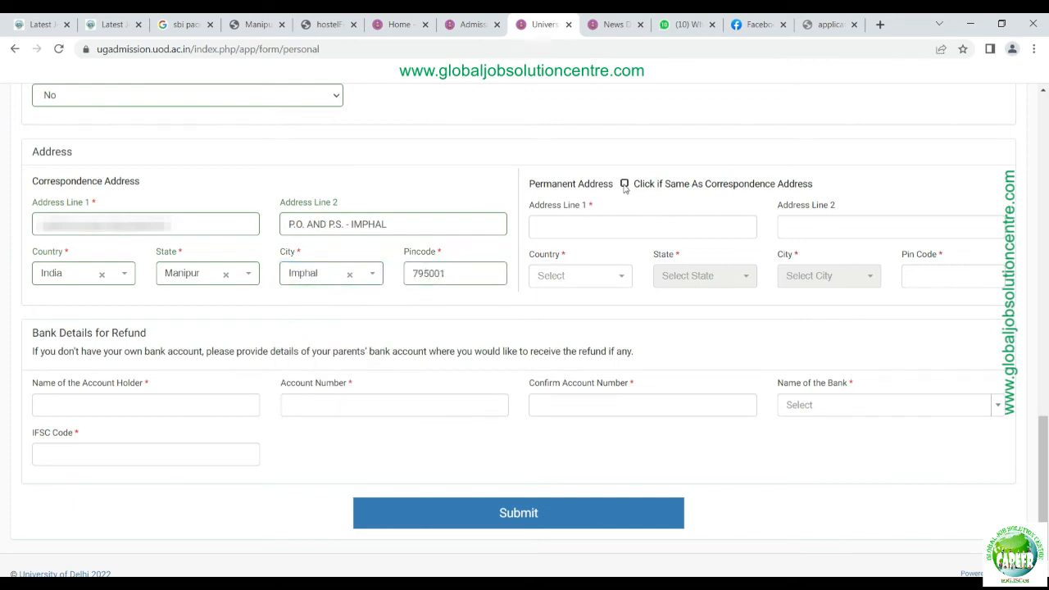
{"action": "left_click", "coordinate": [624, 184]}
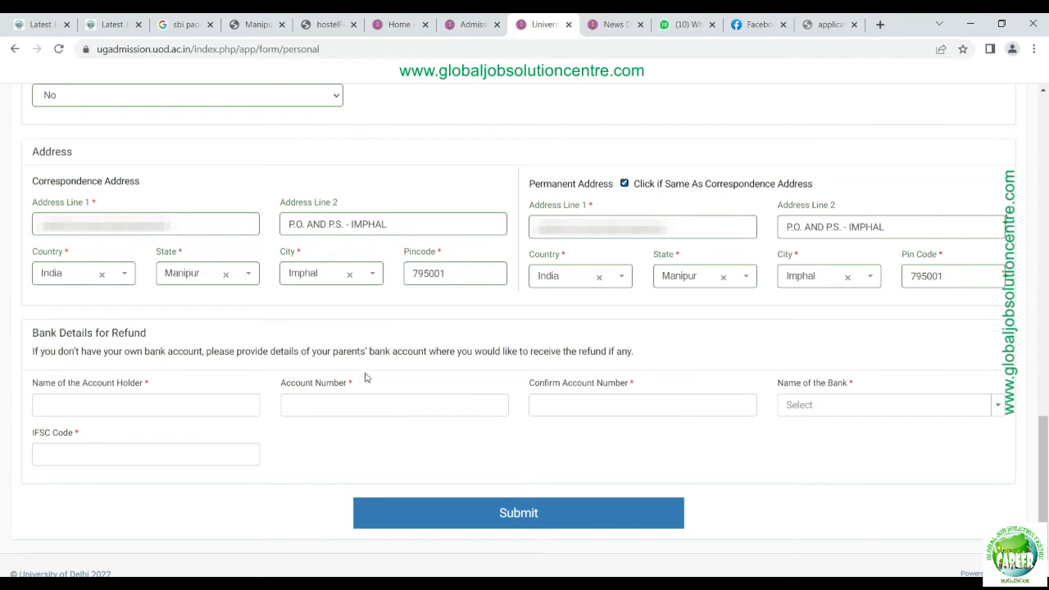
{"action": "left_click", "coordinate": [132, 406]}
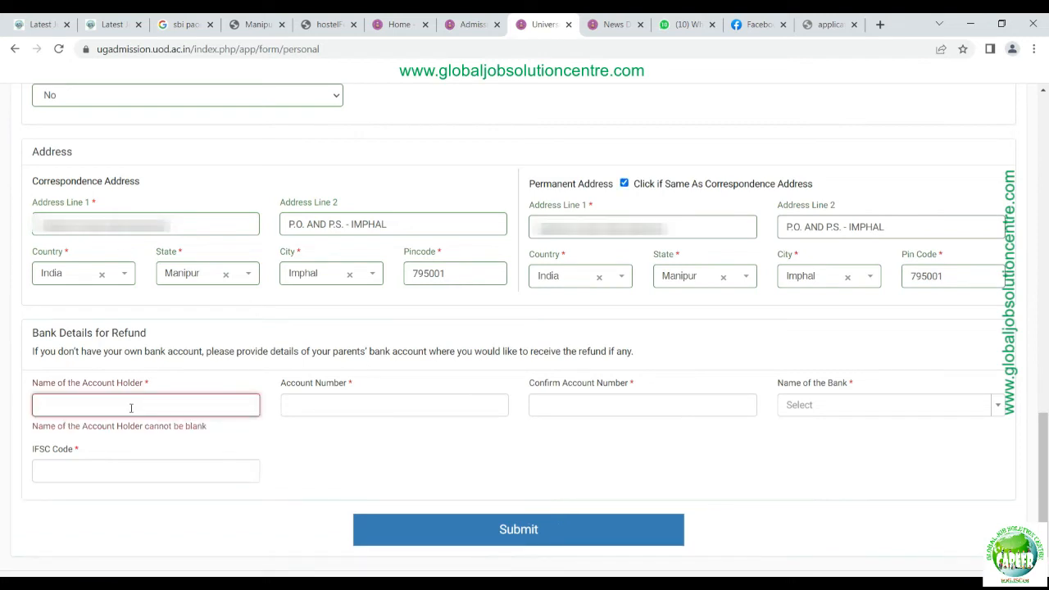
Step: Enter the account holder's name and the bank account number, confirming it
{"action": "type", "text": "..."}
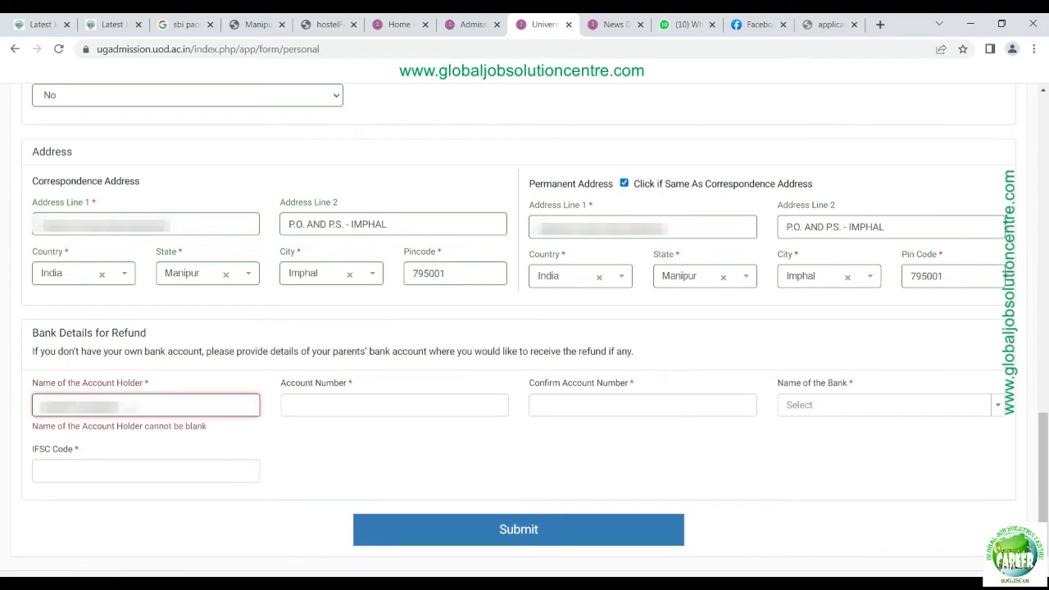
{"action": "type", "text": "..."}
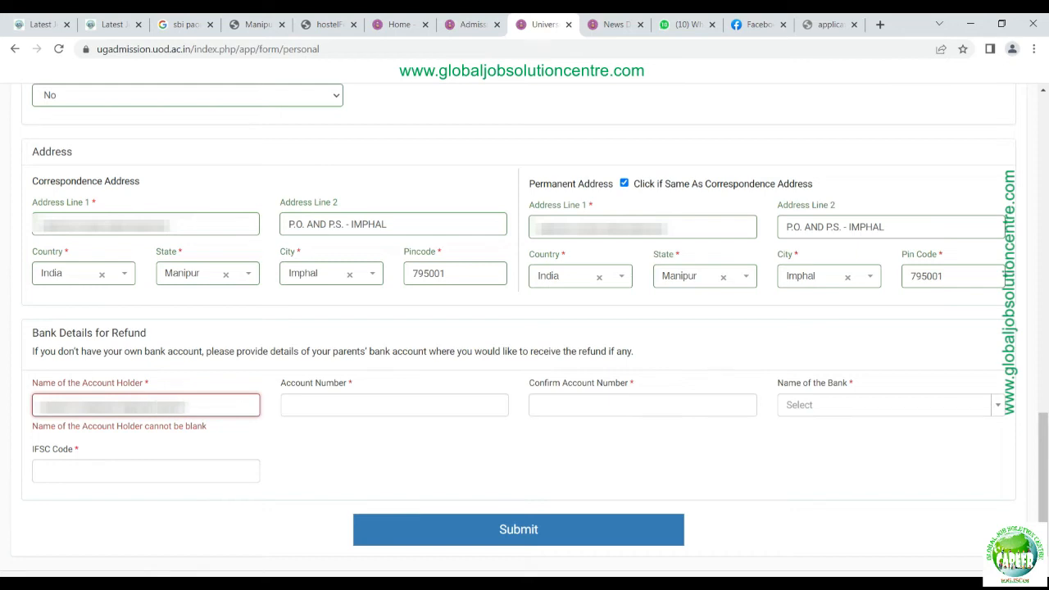
{"action": "key", "text": "Tab"}
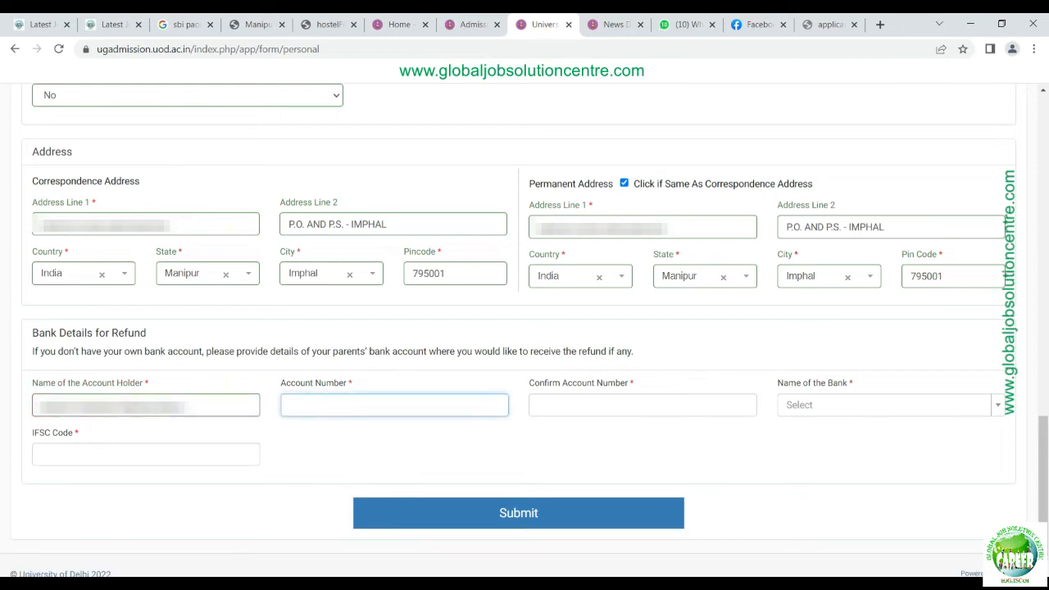
{"action": "type", "text": "•••••••••••"}
{"action": "key", "text": "Tab"}
{"action": "type", "text": "•••••••••••"}
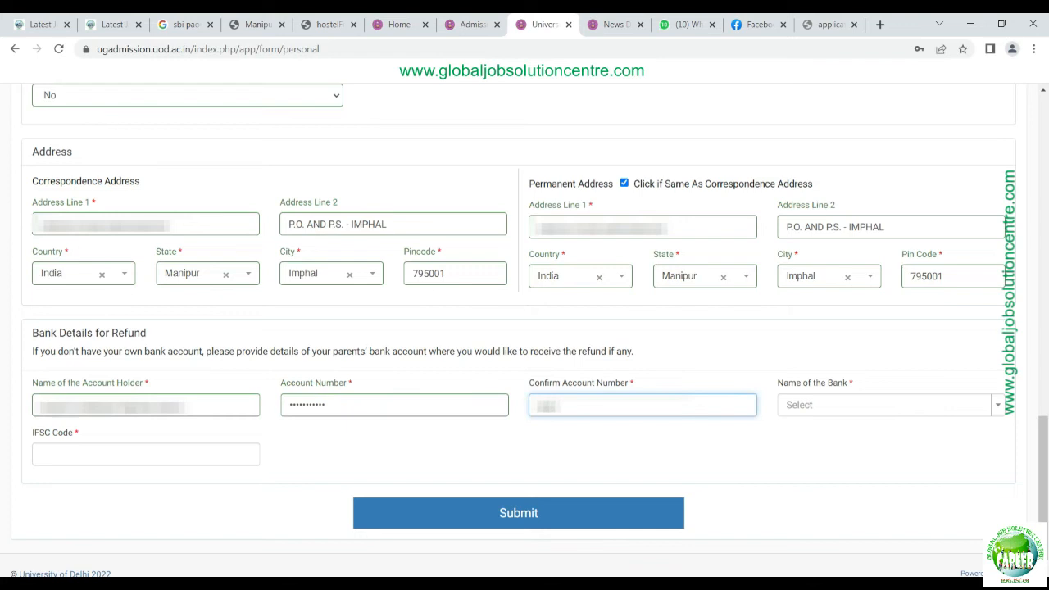
{"action": "type", "text": "•"}
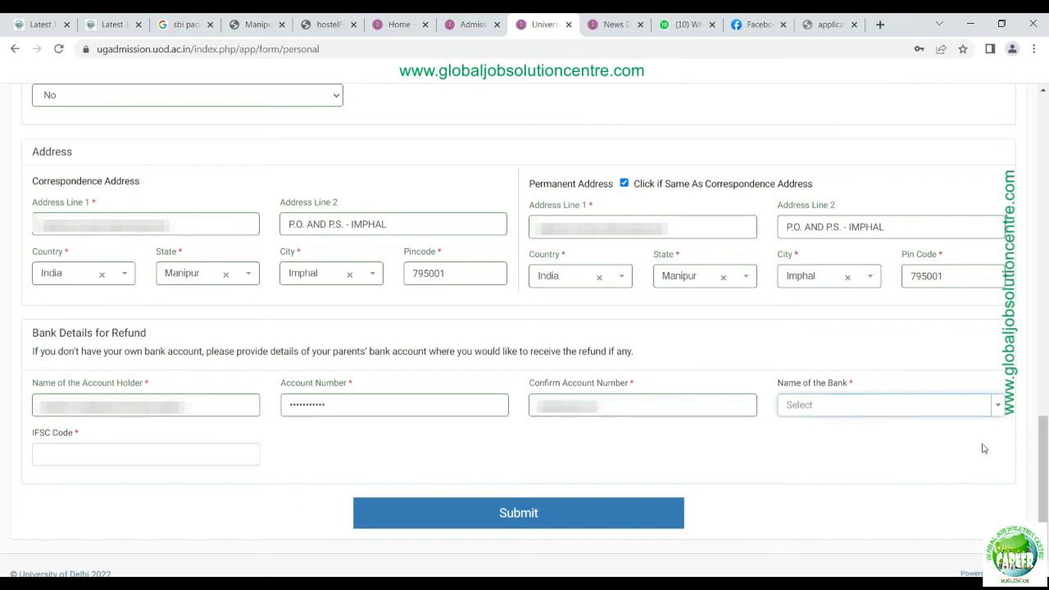
Step: Choose STATE BANK OF INDIA as the refund bank and begin the IFSC code with SBIN
{"action": "left_click", "coordinate": [1001, 408]}
{"action": "scroll", "coordinate": [945, 342], "scroll_direction": "down", "scroll_amount": 5}
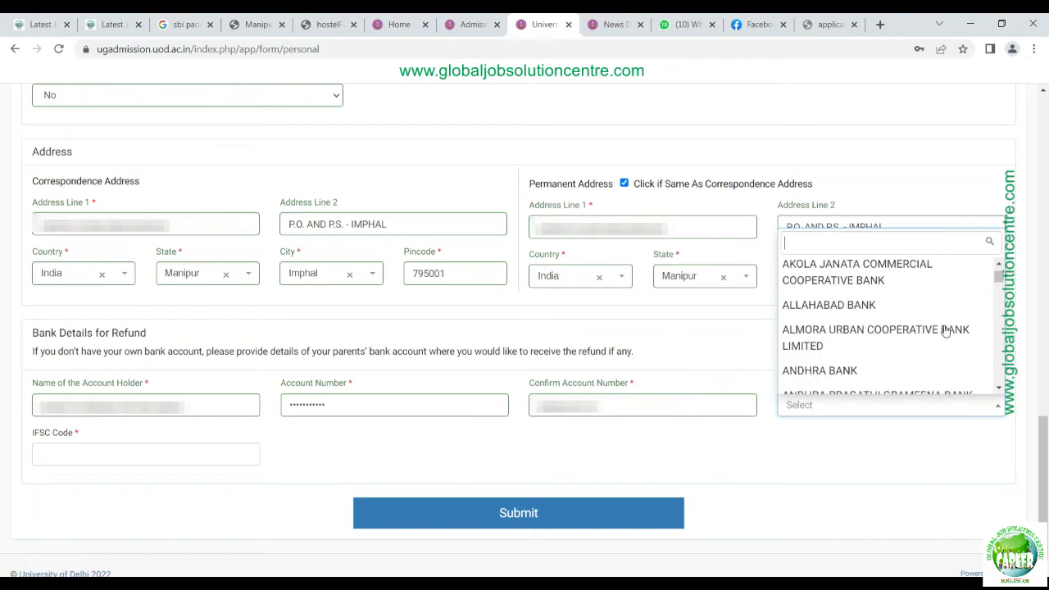
{"action": "scroll", "coordinate": [945, 341], "scroll_direction": "down", "scroll_amount": 10}
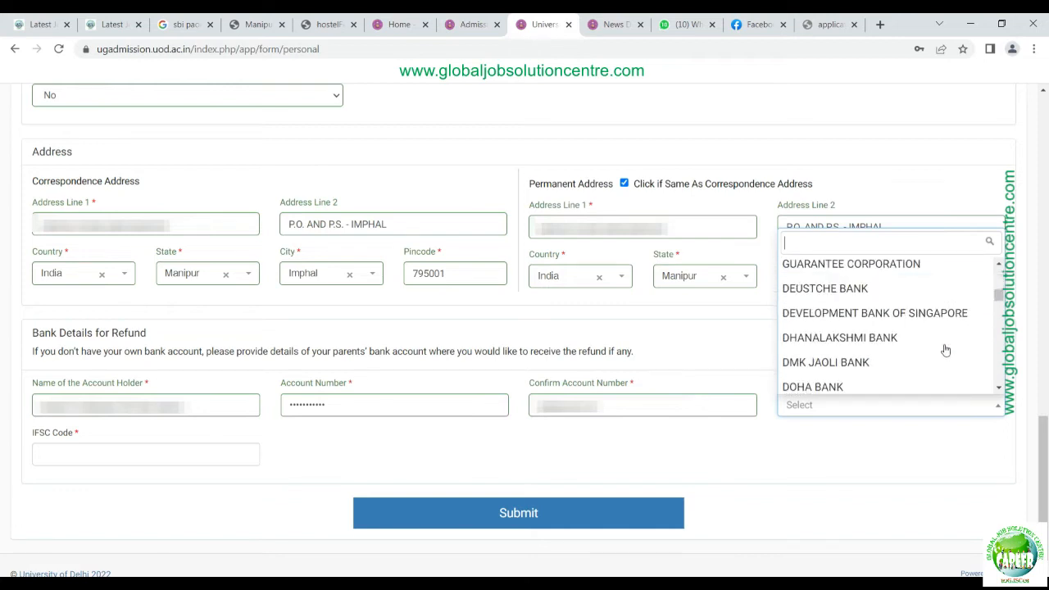
{"action": "scroll", "coordinate": [939, 357], "scroll_direction": "down", "scroll_amount": 10}
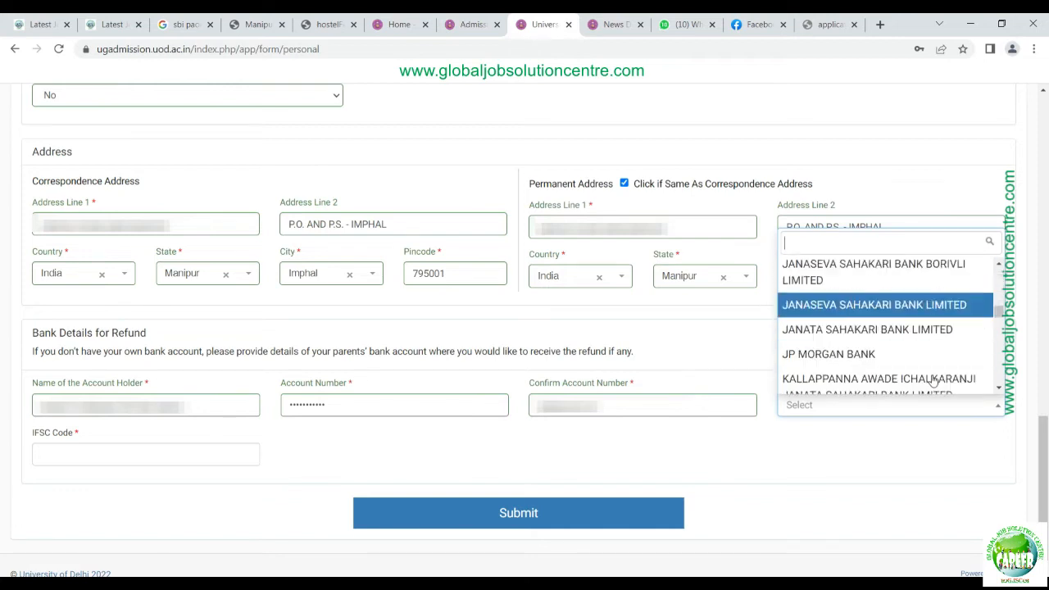
{"action": "scroll", "coordinate": [932, 381], "scroll_direction": "down", "scroll_amount": 10}
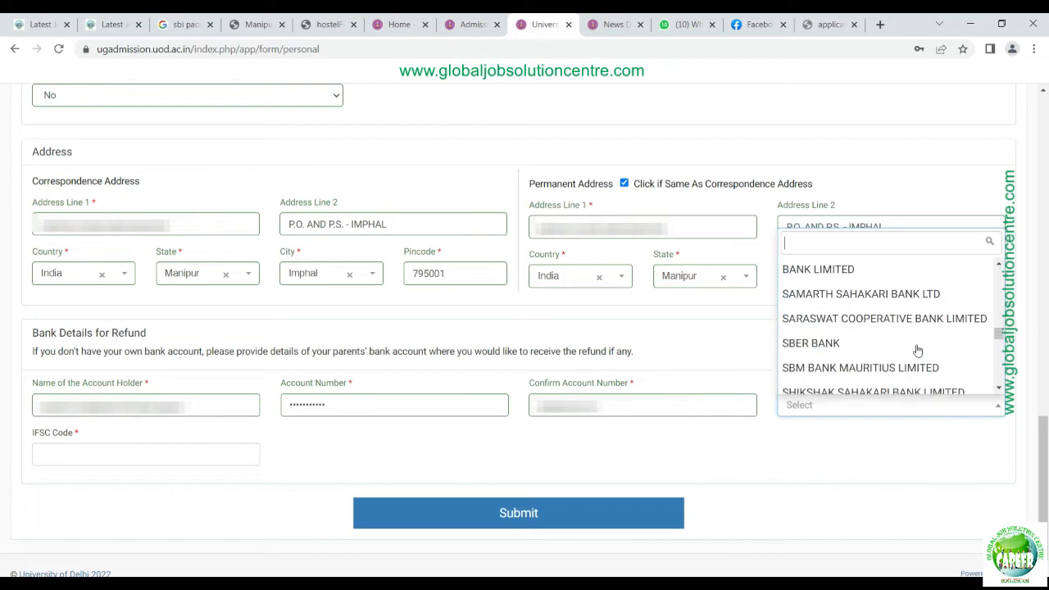
{"action": "scroll", "coordinate": [918, 351], "scroll_direction": "down", "scroll_amount": 5}
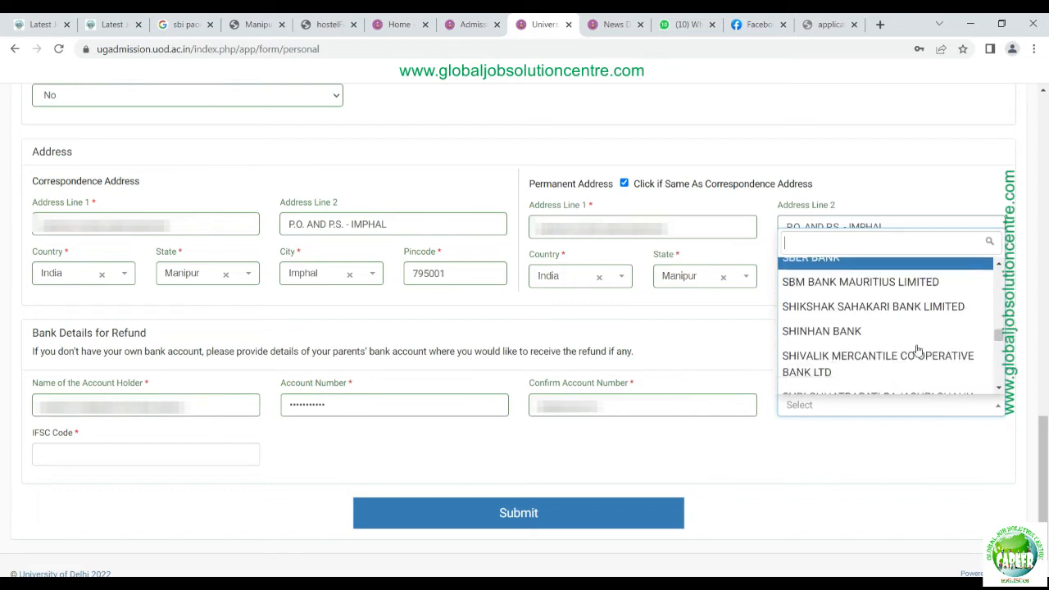
{"action": "scroll", "coordinate": [917, 351], "scroll_direction": "up", "scroll_amount": 3}
{"action": "scroll", "coordinate": [918, 350], "scroll_direction": "up", "scroll_amount": 2}
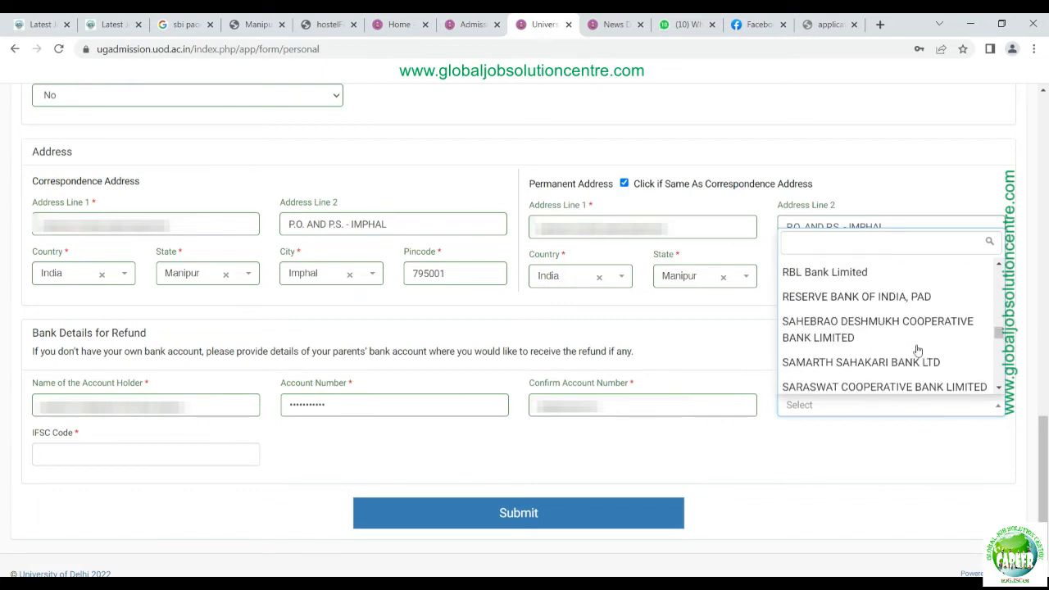
{"action": "left_click", "coordinate": [850, 243]}
{"action": "type", "text": "STATE"}
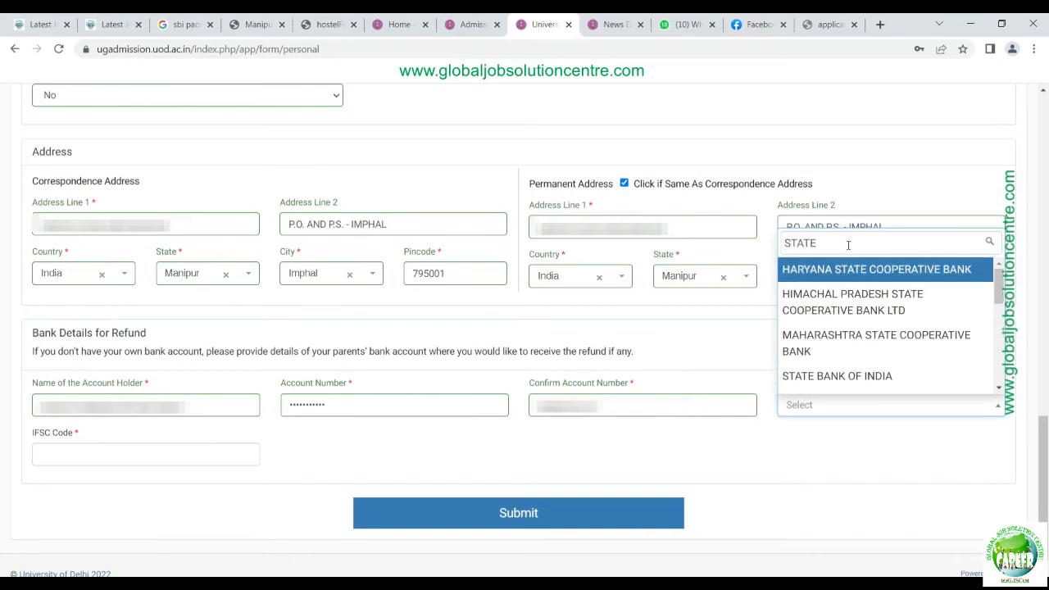
{"action": "left_click", "coordinate": [840, 378]}
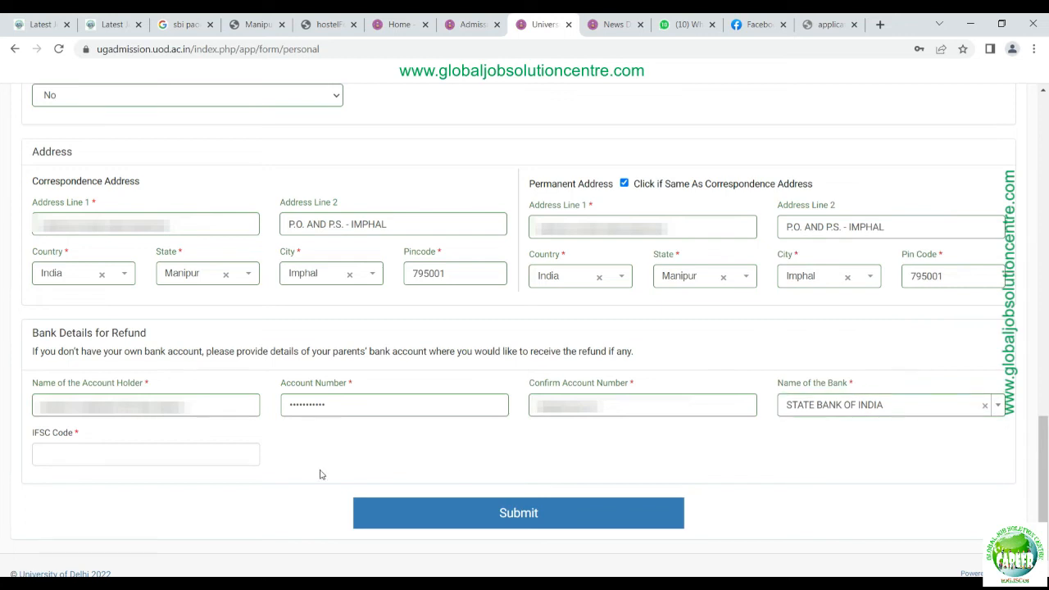
{"action": "left_click", "coordinate": [229, 456]}
{"action": "type", "text": "SBIN"}
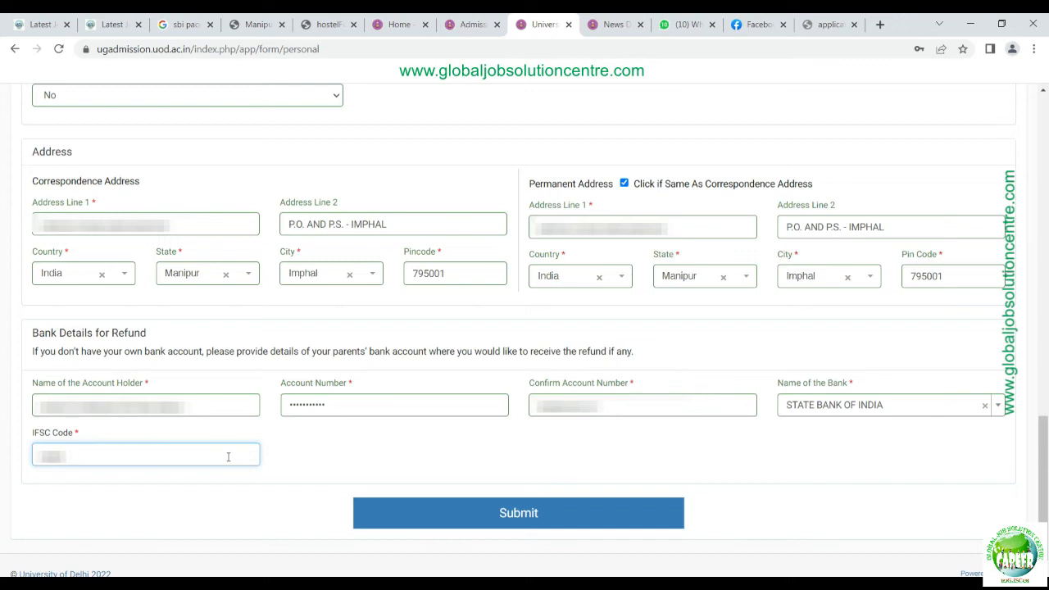
Step: Complete the IFSC code as SBIN0002000 and submit the personal details form
{"action": "type", "text": "0002000"}
{"action": "left_click", "coordinate": [213, 540]}
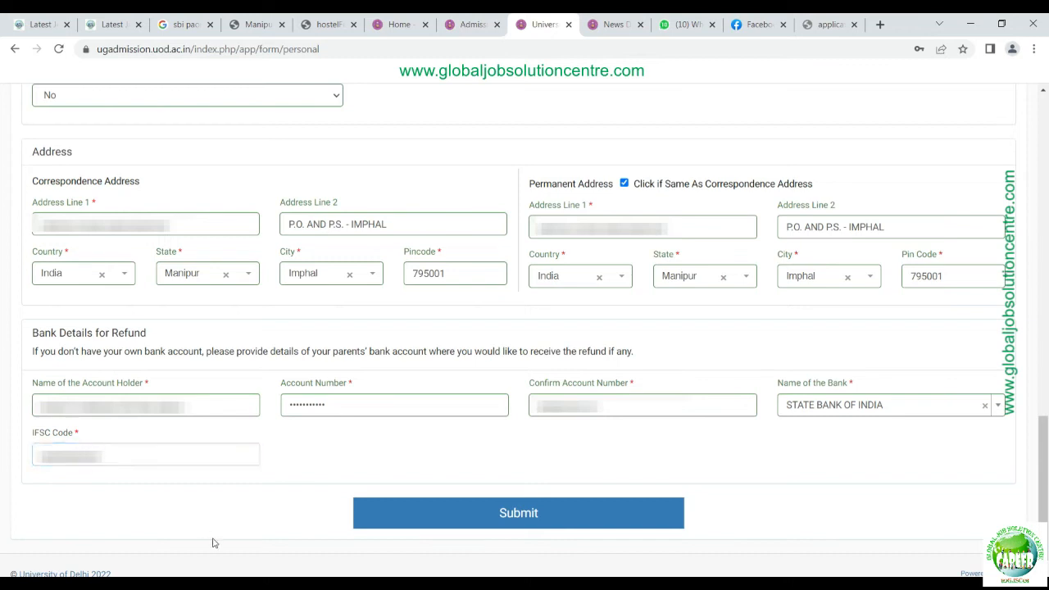
{"action": "left_click", "coordinate": [527, 522]}
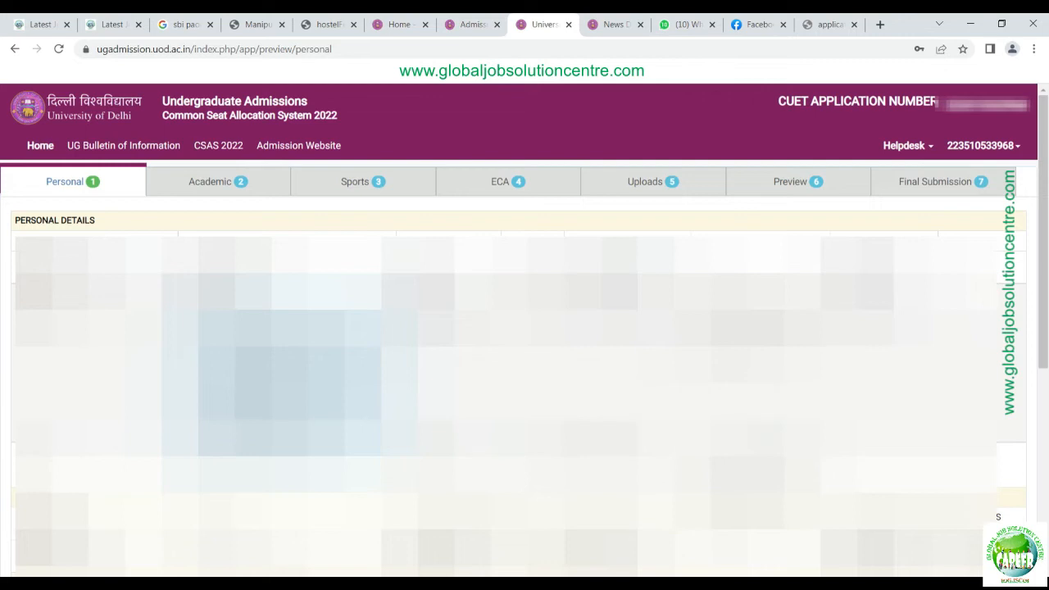
Step: Scroll down through the saved personal details preview
{"action": "scroll", "coordinate": [524, 327], "scroll_direction": "down", "scroll_amount": 5}
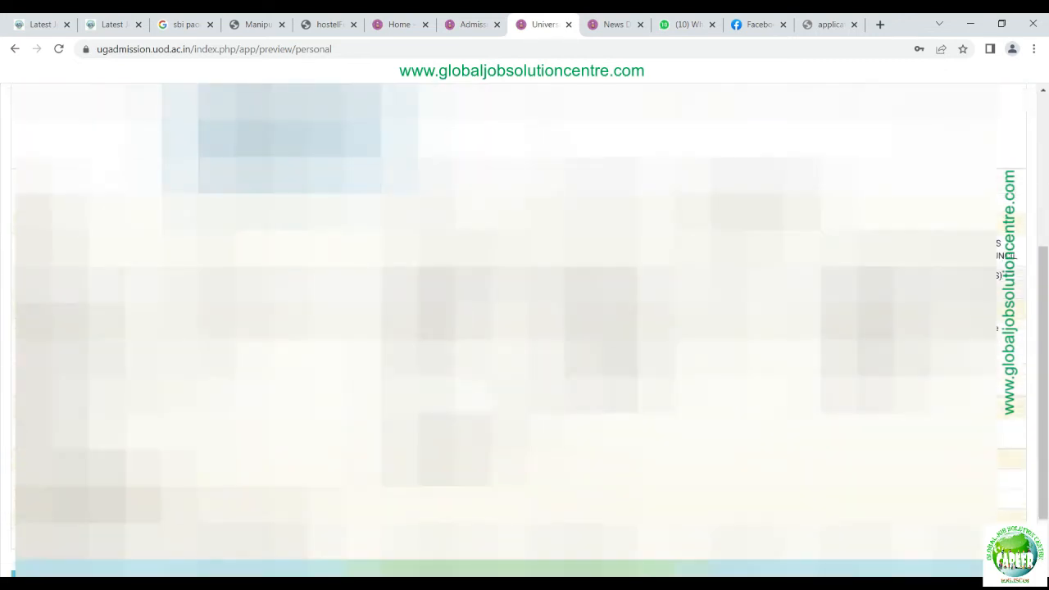
{"action": "scroll", "coordinate": [524, 327], "scroll_direction": "down", "scroll_amount": 1}
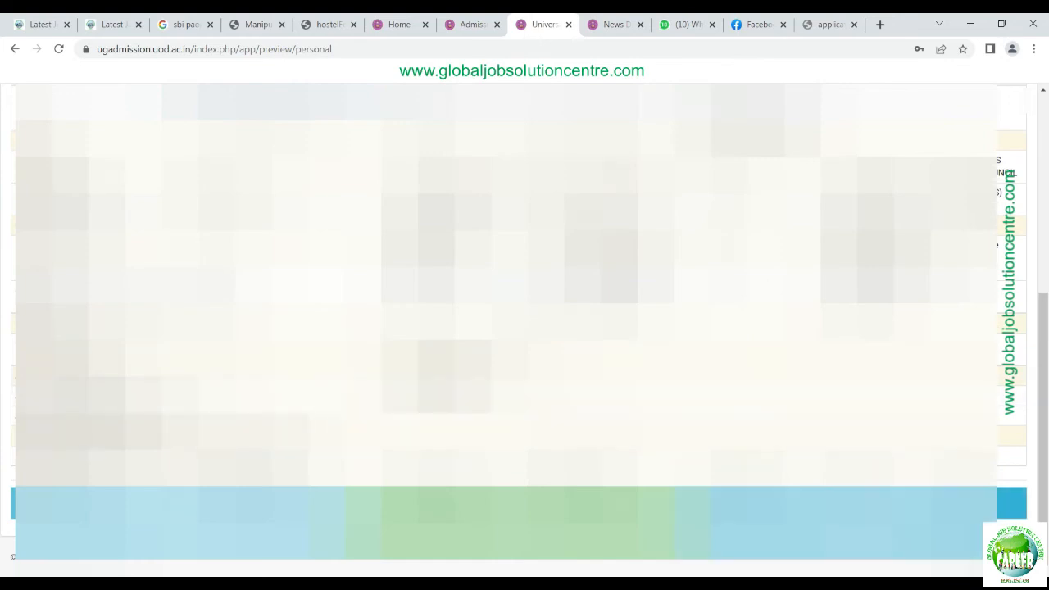
Step: On the Academic form, select COUNCIL OF HIGHER SECONDARY EDUCATION, MANIPUR as the board
{"action": "left_click", "coordinate": [868, 504]}
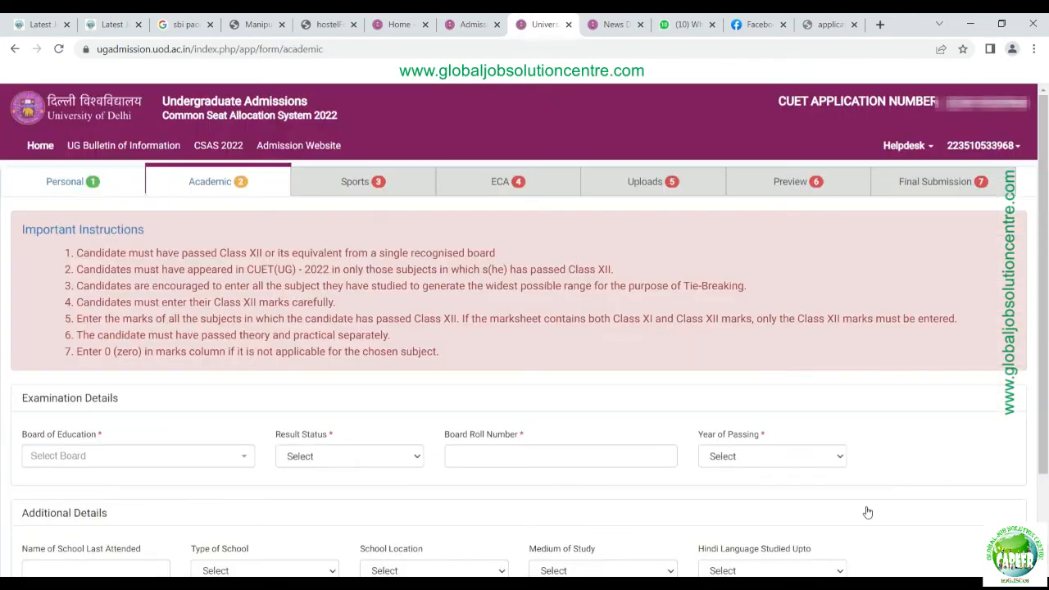
{"action": "scroll", "coordinate": [623, 465], "scroll_direction": "down", "scroll_amount": 2}
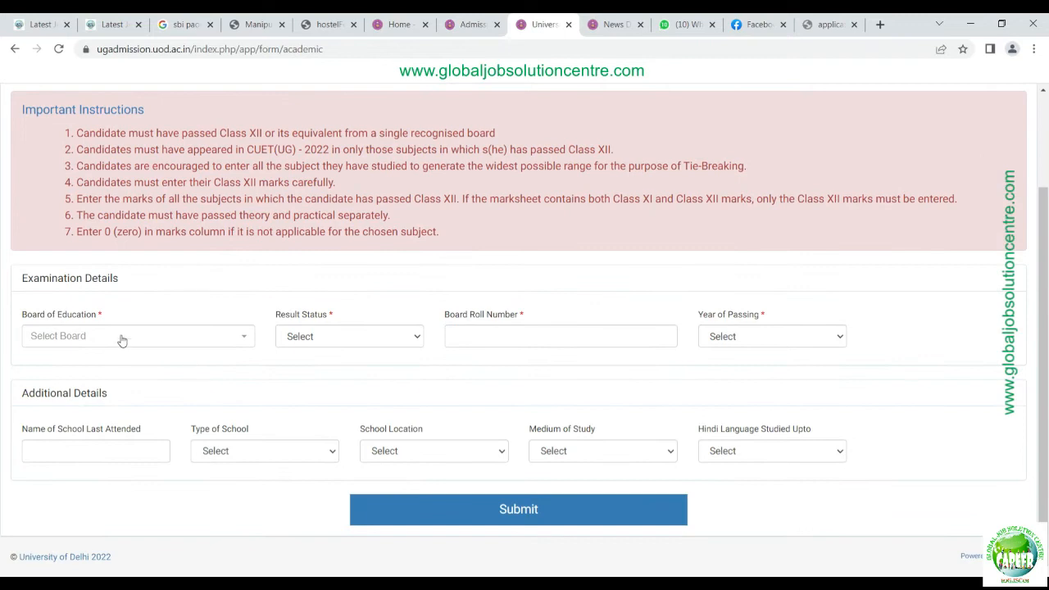
{"action": "left_click", "coordinate": [121, 339]}
{"action": "left_click", "coordinate": [167, 302]}
{"action": "scroll", "coordinate": [174, 341], "scroll_direction": "up", "scroll_amount": 1}
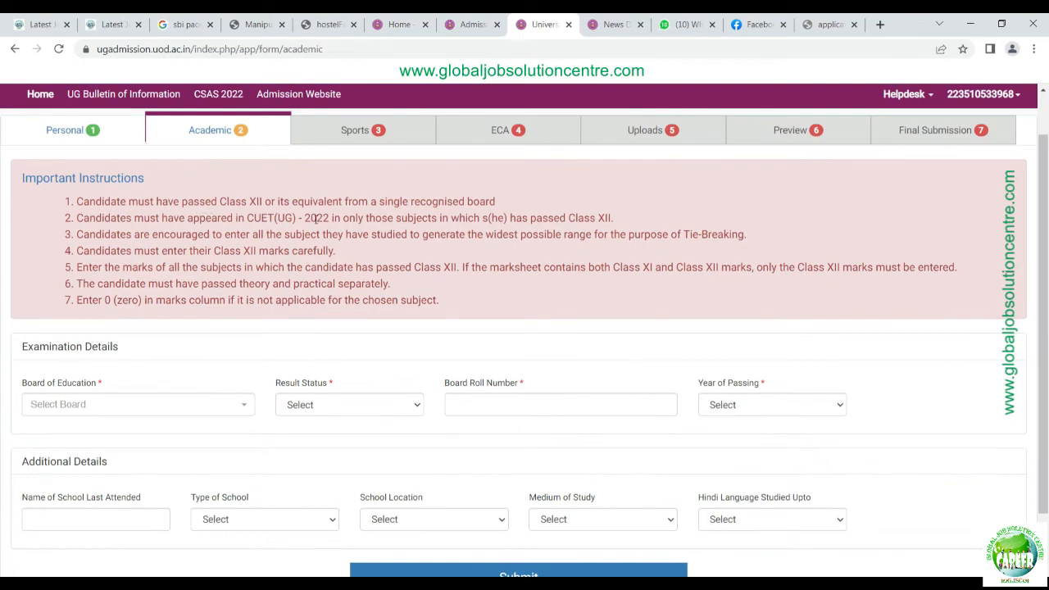
{"action": "scroll", "coordinate": [19, 377], "scroll_direction": "down", "scroll_amount": 1}
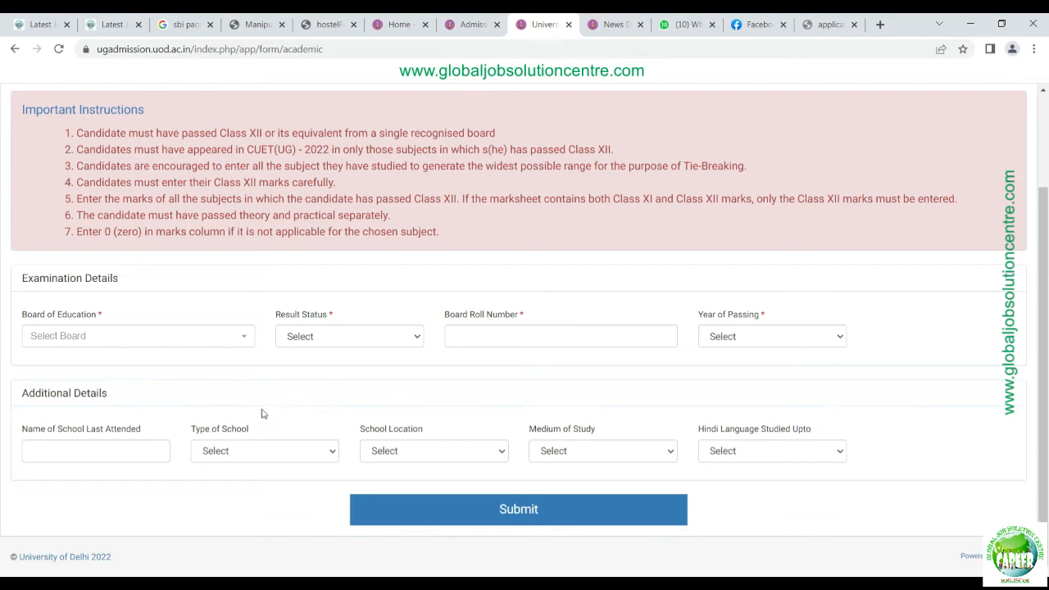
{"action": "left_click", "coordinate": [235, 337]}
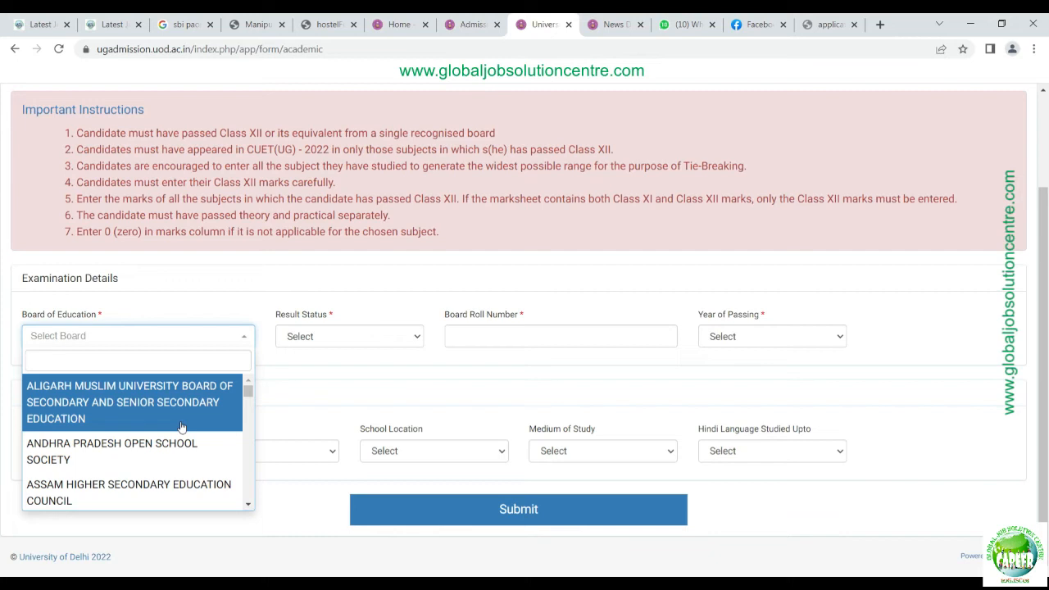
{"action": "type", "text": "MANIPUR"}
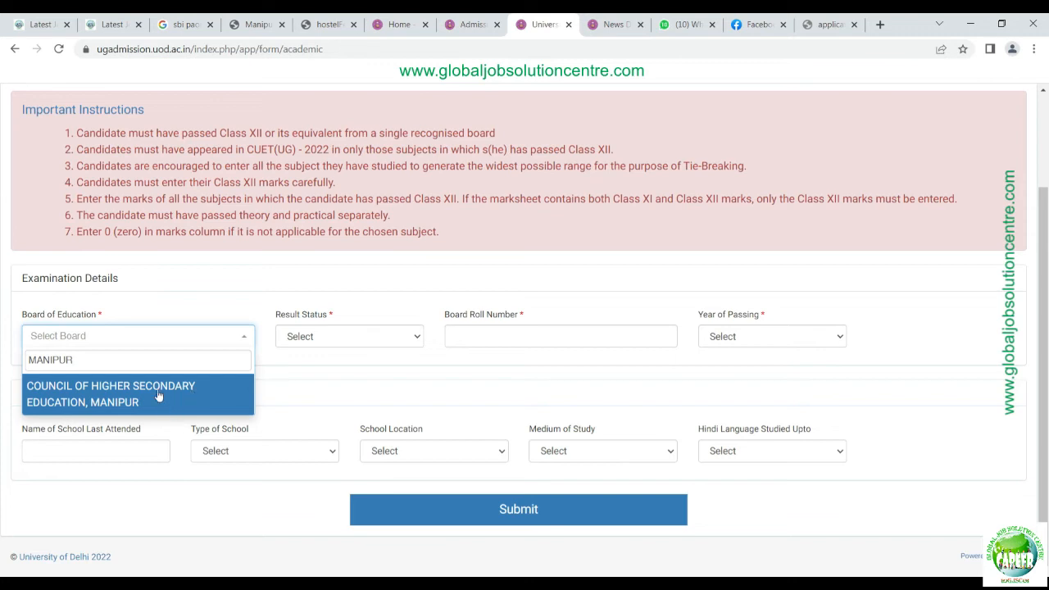
{"action": "left_click", "coordinate": [158, 396]}
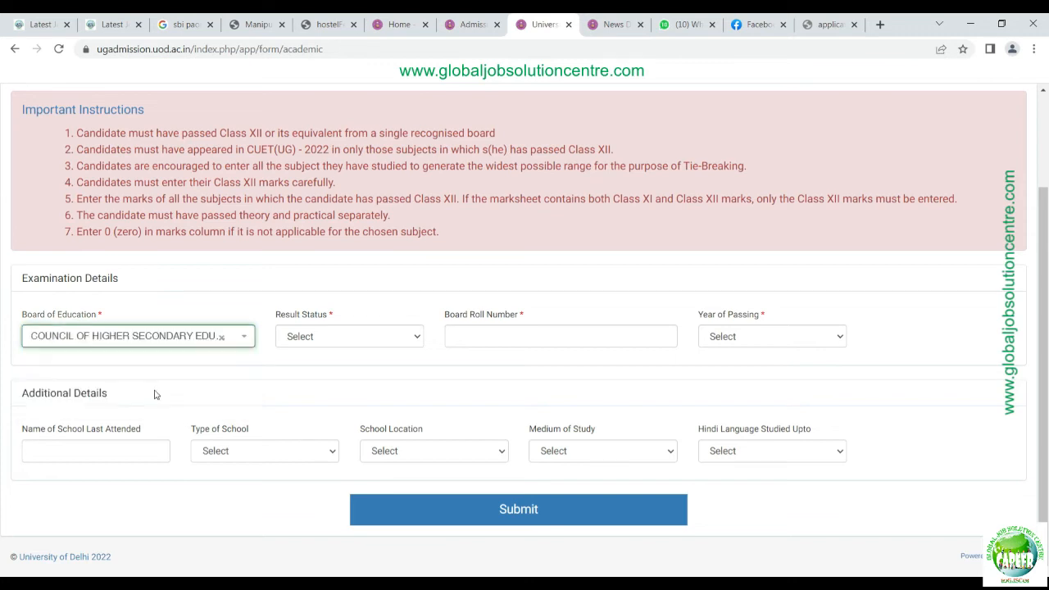
Step: Set result status to Passed, enter the board roll number, and choose 2022 as passing year
{"action": "left_click", "coordinate": [385, 336]}
{"action": "left_click", "coordinate": [333, 373]}
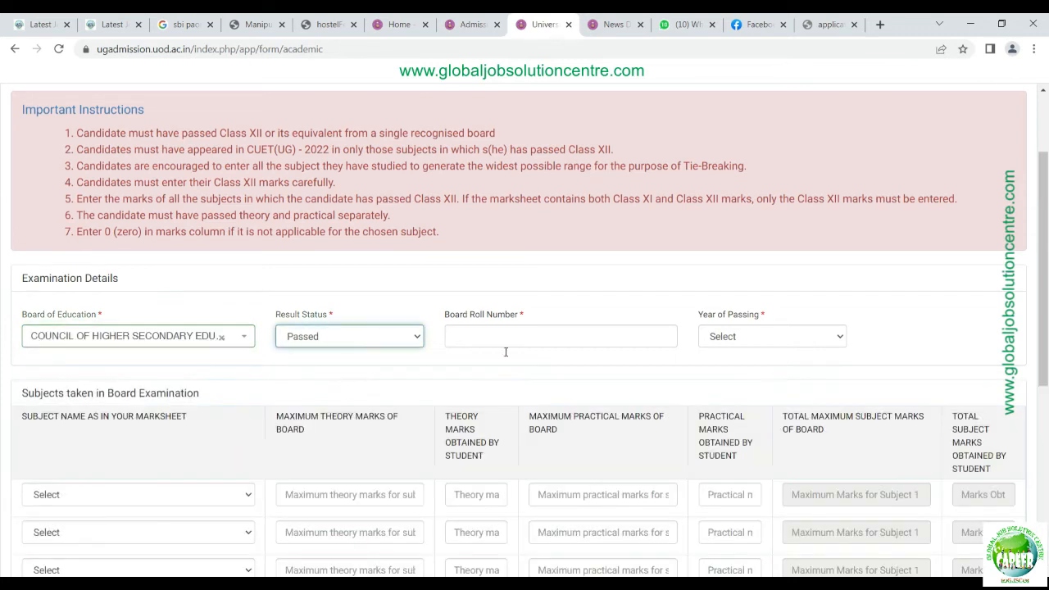
{"action": "left_click", "coordinate": [503, 347]}
{"action": "type", "text": "1"}
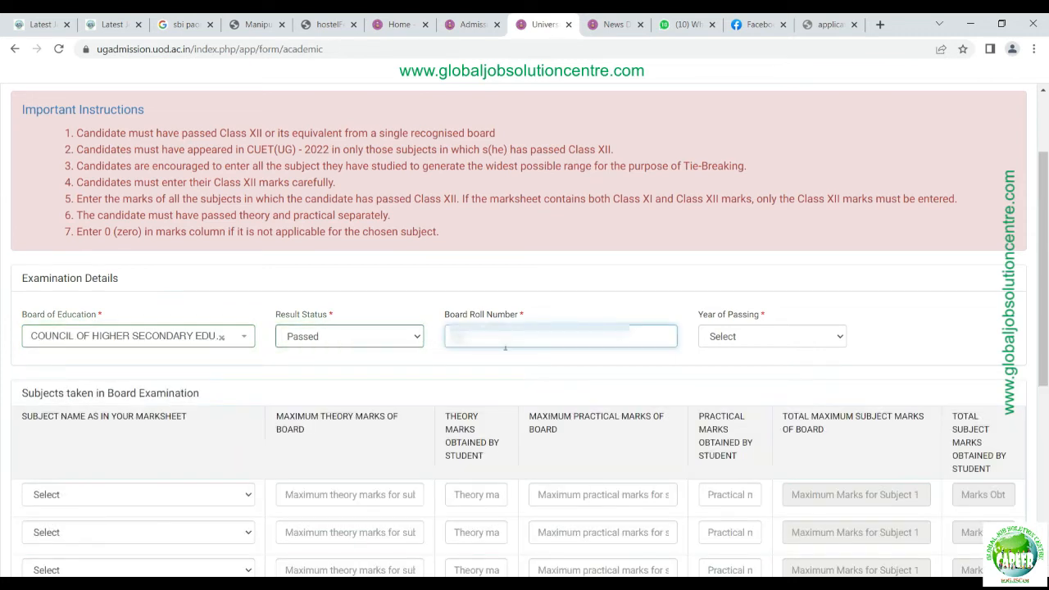
{"action": "type", "text": "234"}
{"action": "key", "text": "Tab"}
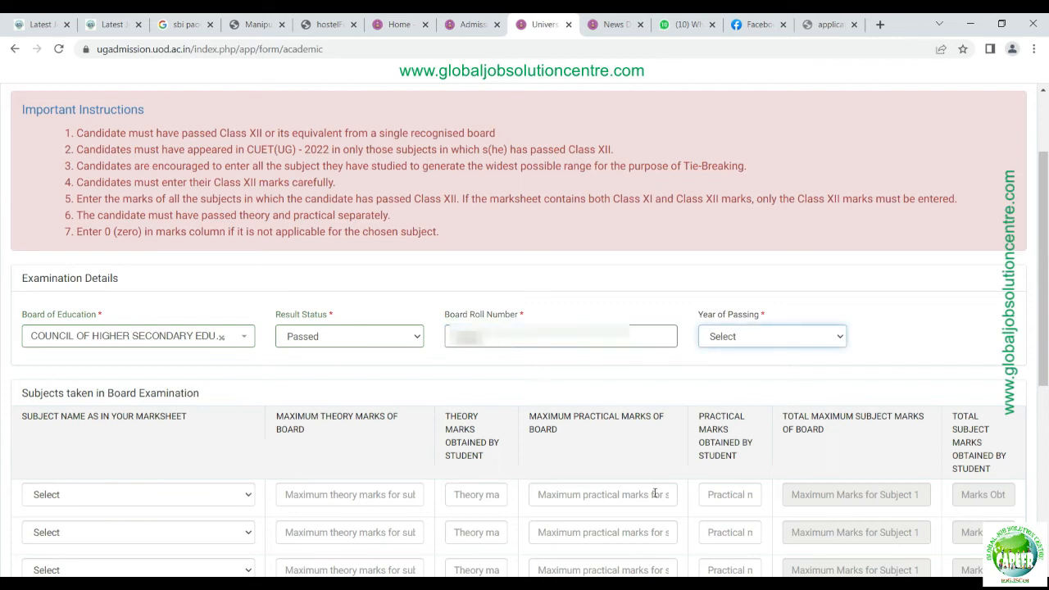
{"action": "left_click", "coordinate": [753, 341]}
{"action": "left_click", "coordinate": [733, 88]}
Step: Choose the subject for the first subject row
{"action": "left_click", "coordinate": [647, 371]}
{"action": "scroll", "coordinate": [87, 370], "scroll_direction": "down", "scroll_amount": 2}
{"action": "left_click", "coordinate": [242, 324]}
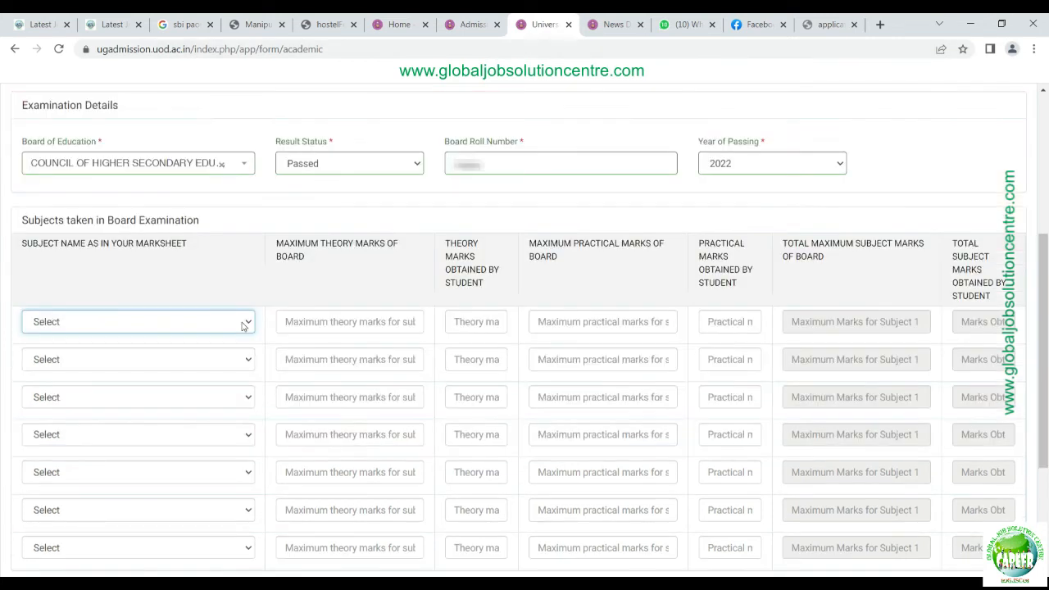
Step: Enter English marks: theory 80 out of 100, practical 0 out of 0
{"action": "type", "text": "engl"}
{"action": "key", "text": "Tab"}
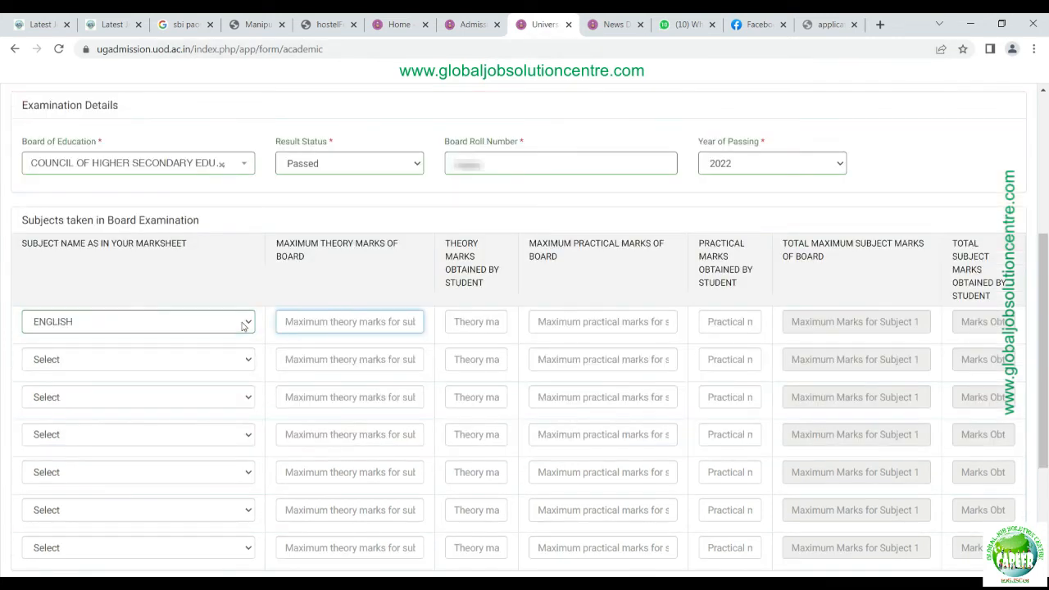
{"action": "type", "text": "100"}
{"action": "key", "text": "Tab"}
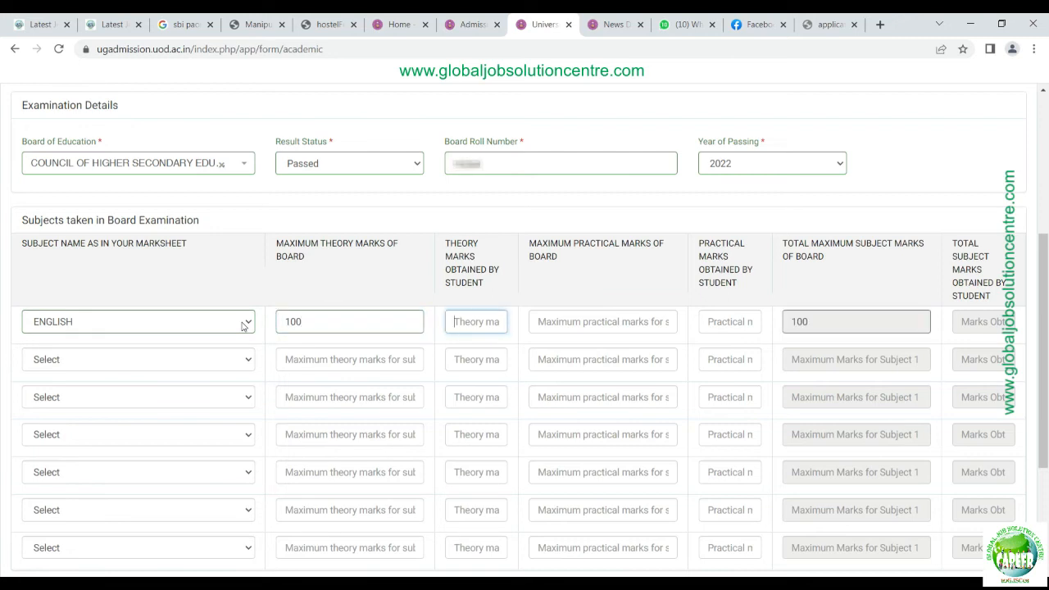
{"action": "type", "text": "80"}
{"action": "key", "text": "Tab"}
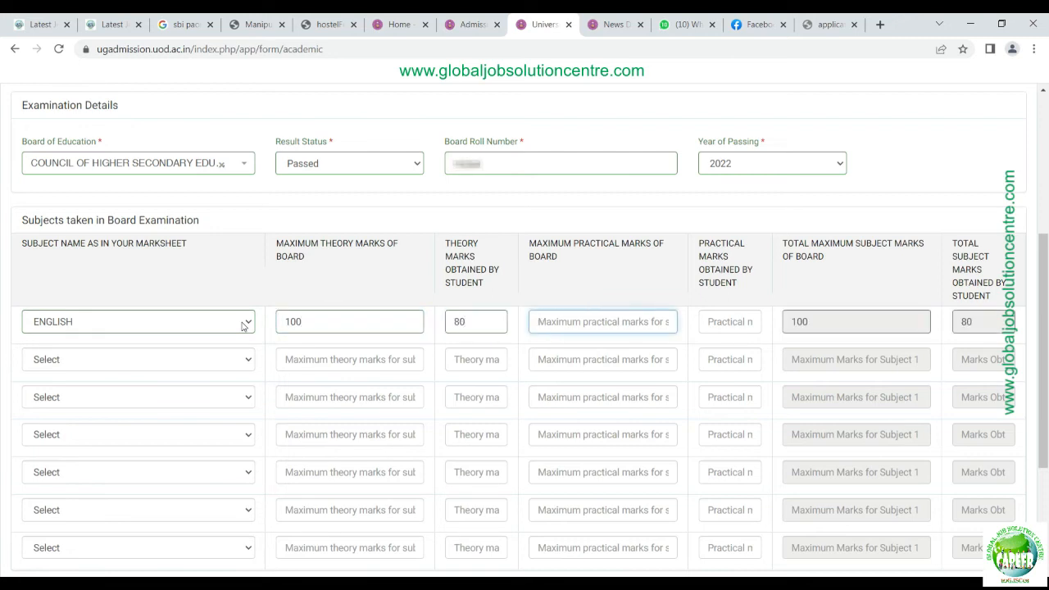
{"action": "key", "text": "Tab"}
{"action": "key", "text": "shift+Tab"}
{"action": "type", "text": "0"}
{"action": "key", "text": "Tab"}
{"action": "type", "text": "0"}
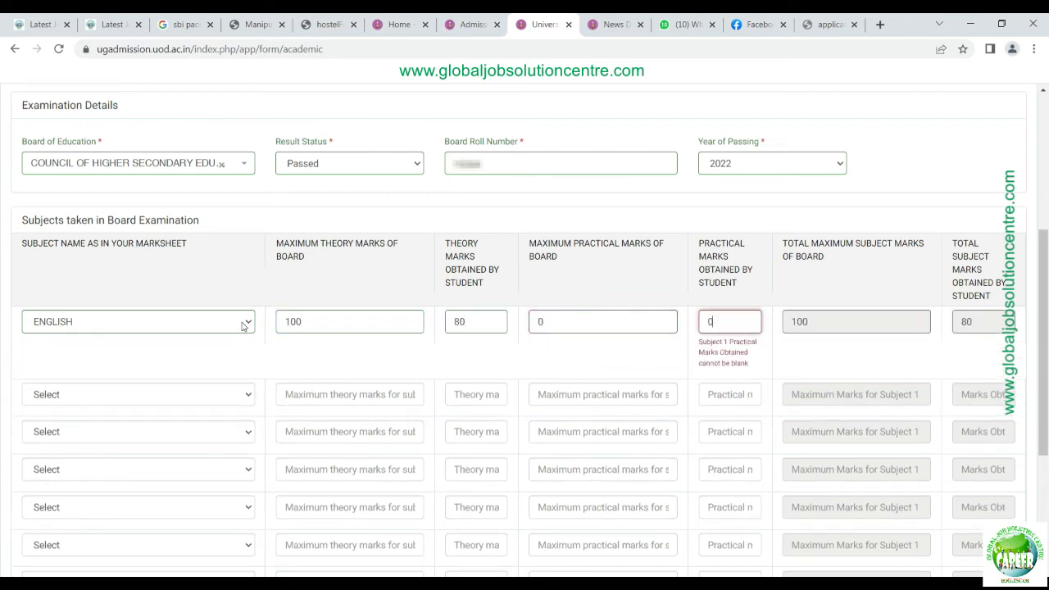
{"action": "key", "text": "Tab"}
{"action": "key", "text": "Tab"}
{"action": "key", "text": "Tab"}
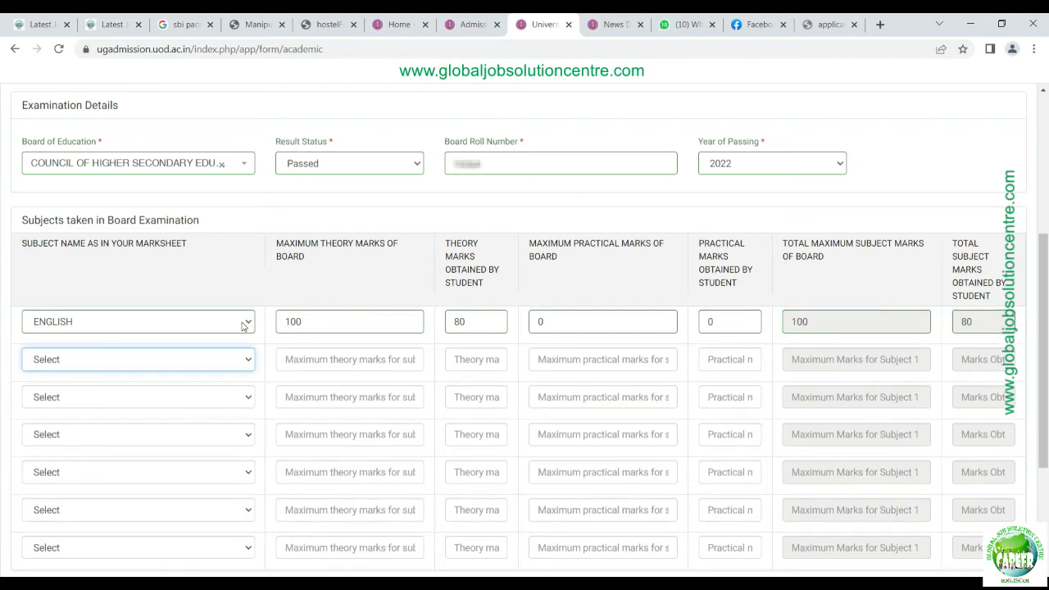
Step: Add Manipuri as the second subject with theory 60 out of 100 and practical 0
{"action": "key", "text": "Down"}
{"action": "type", "text": "man"}
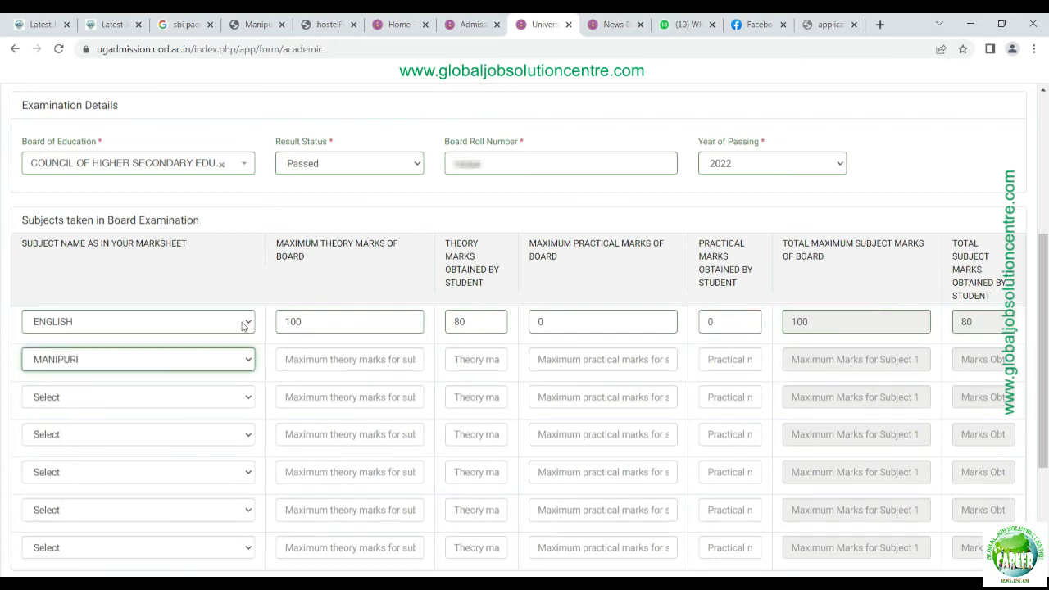
{"action": "key", "text": "Tab"}
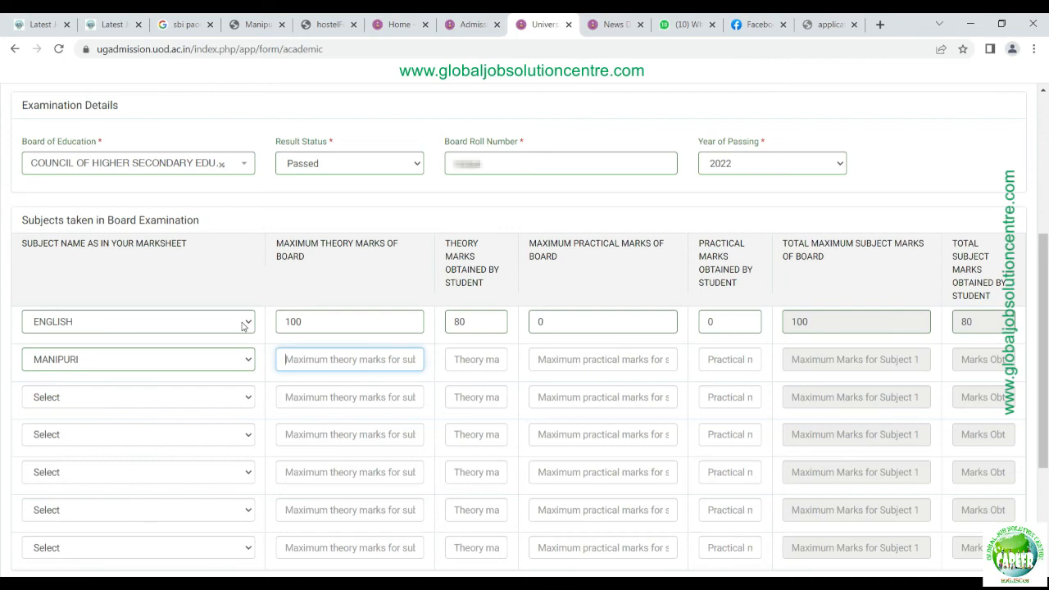
{"action": "type", "text": "100"}
{"action": "key", "text": "Tab"}
{"action": "type", "text": "60"}
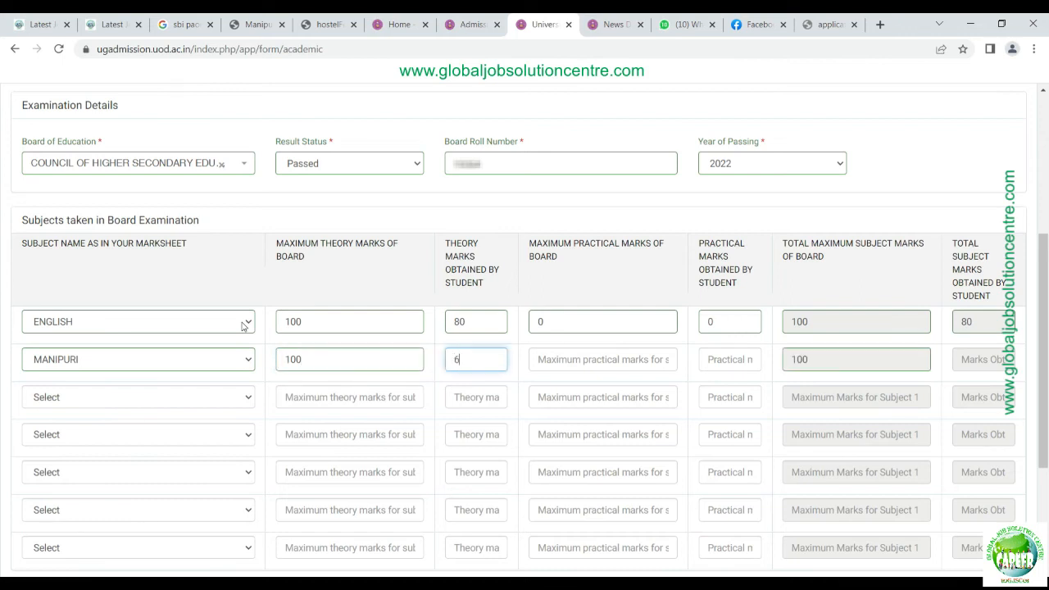
{"action": "key", "text": "Tab"}
{"action": "type", "text": "0"}
{"action": "key", "text": "Tab"}
{"action": "type", "text": "0"}
{"action": "key", "text": "Tab"}
{"action": "key", "text": "Tab"}
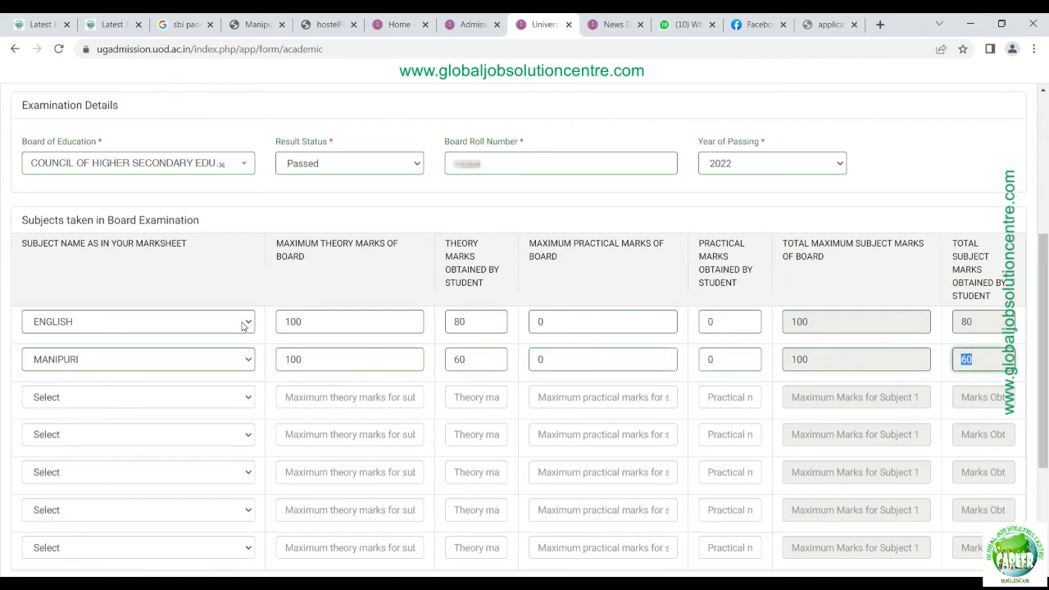
{"action": "key", "text": "Tab"}
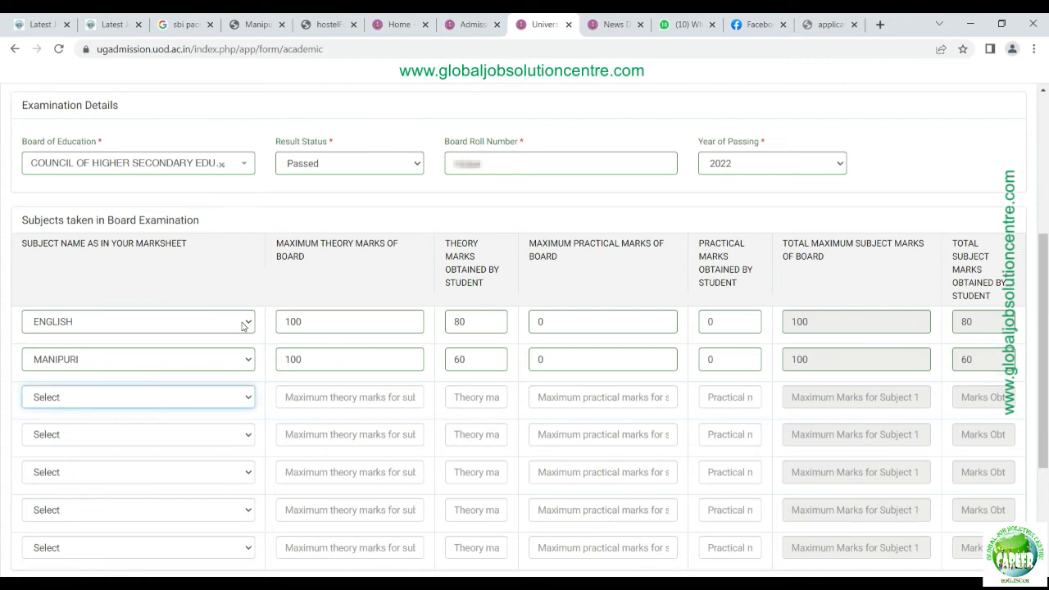
Step: Add Physics with theory 21 out of 70 and practical 30 out of 30
{"action": "type", "text": "physics"}
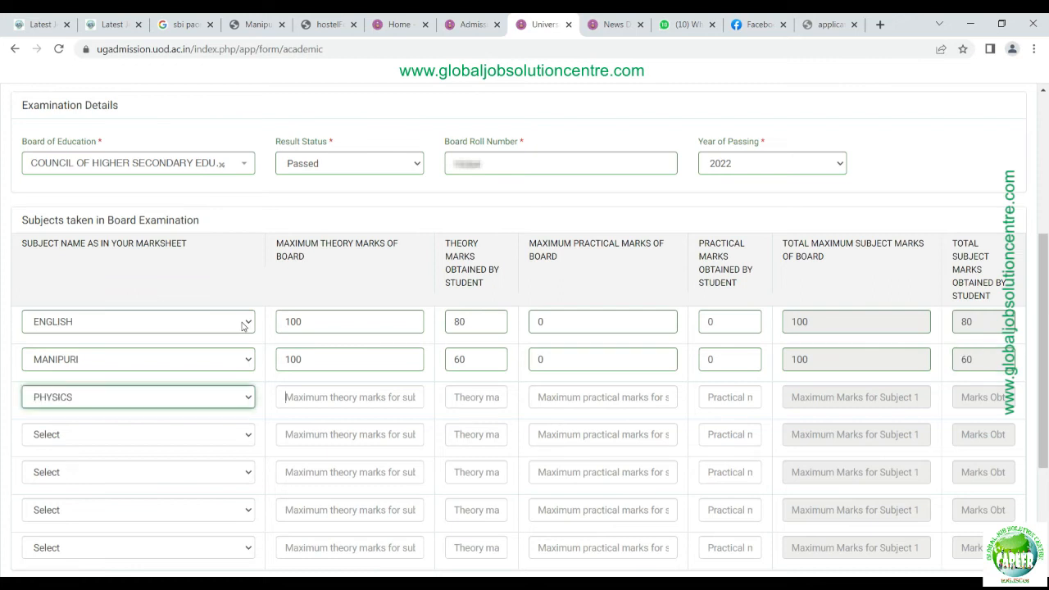
{"action": "key", "text": "Tab"}
{"action": "type", "text": "10"}
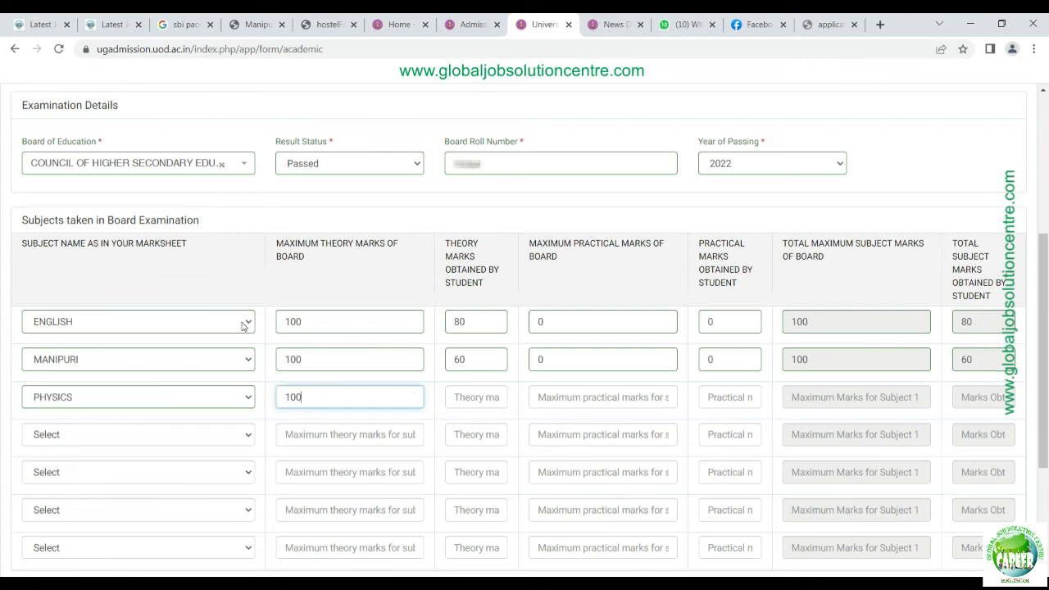
{"action": "key", "text": "Tab"}
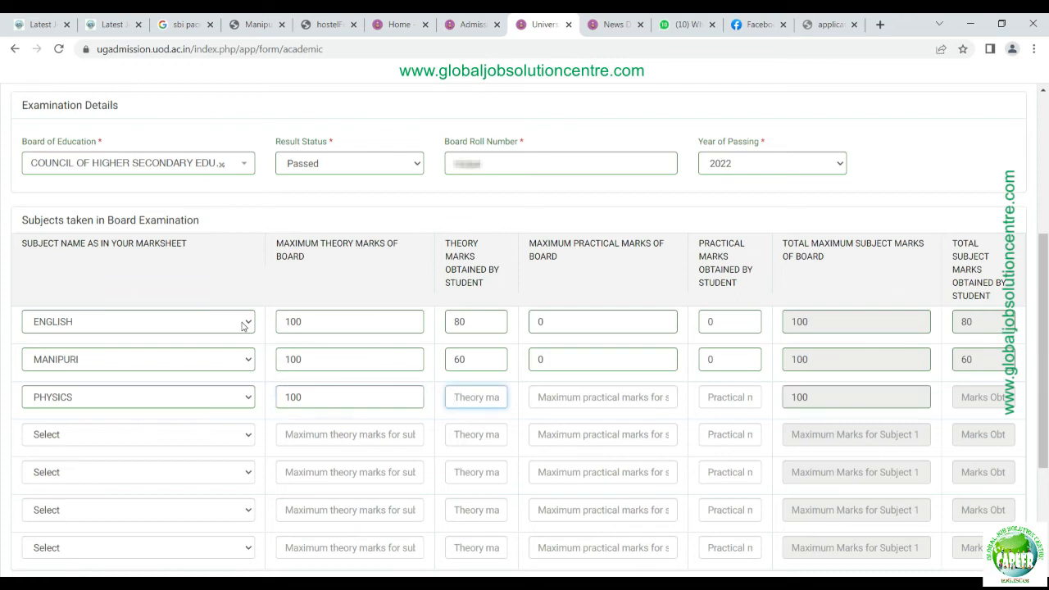
{"action": "key", "text": "shift+Tab"}
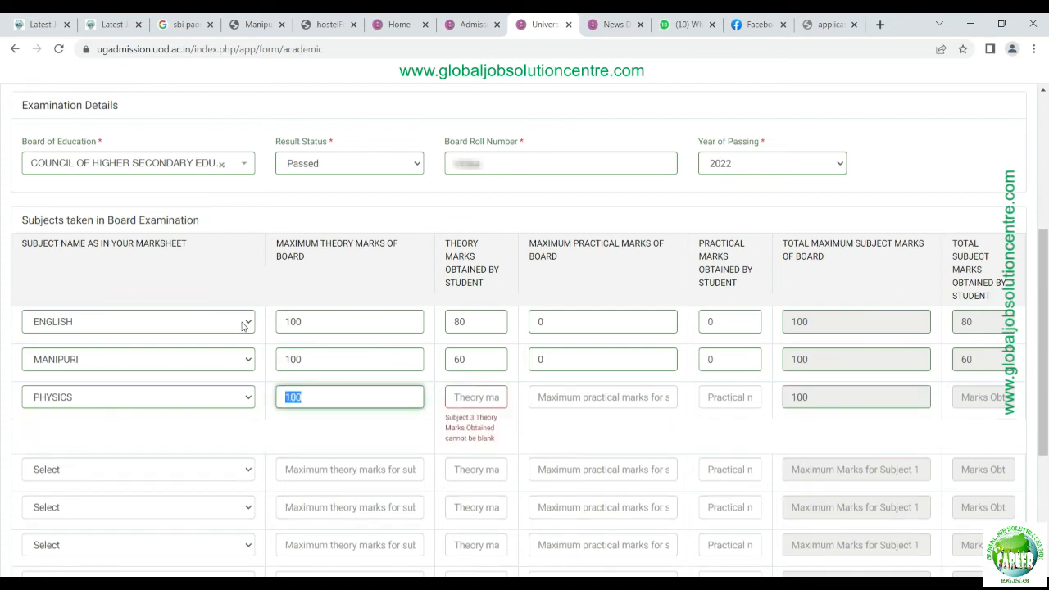
{"action": "type", "text": "70"}
{"action": "key", "text": "Tab"}
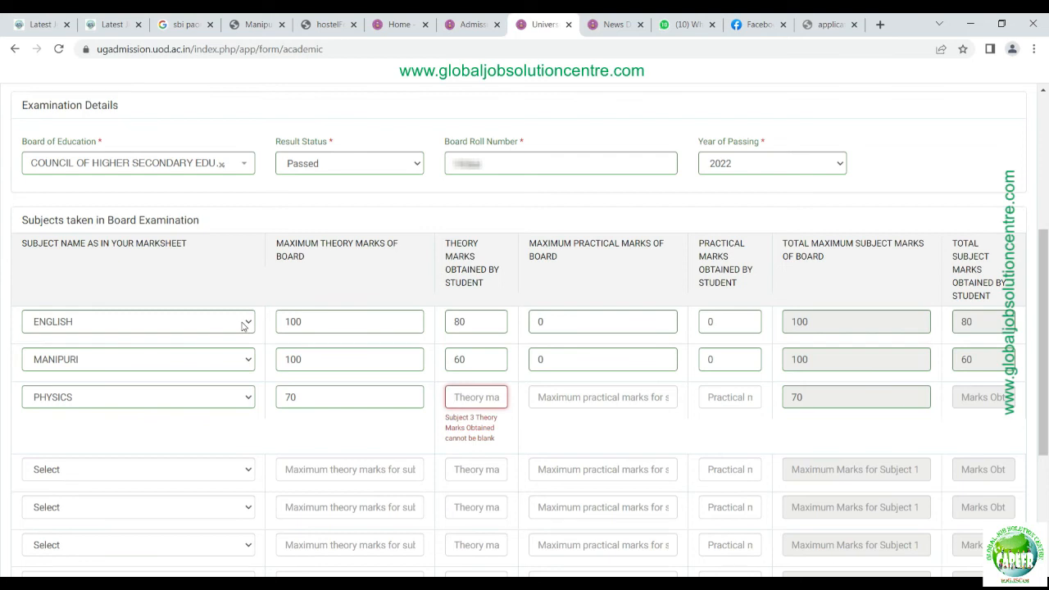
{"action": "type", "text": "21"}
{"action": "key", "text": "Tab"}
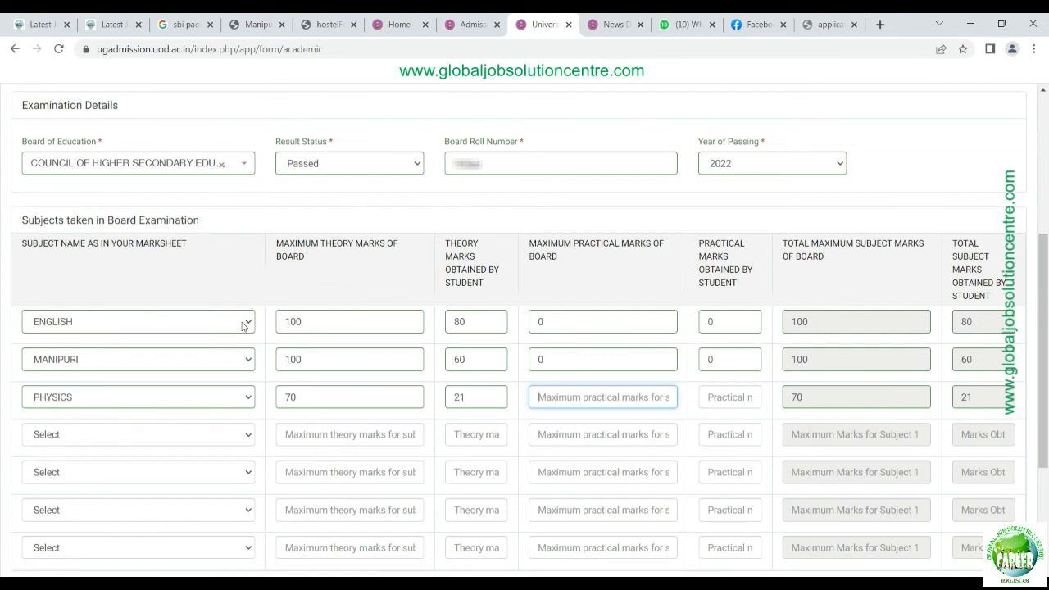
{"action": "type", "text": "30"}
{"action": "key", "text": "Tab"}
{"action": "type", "text": "30"}
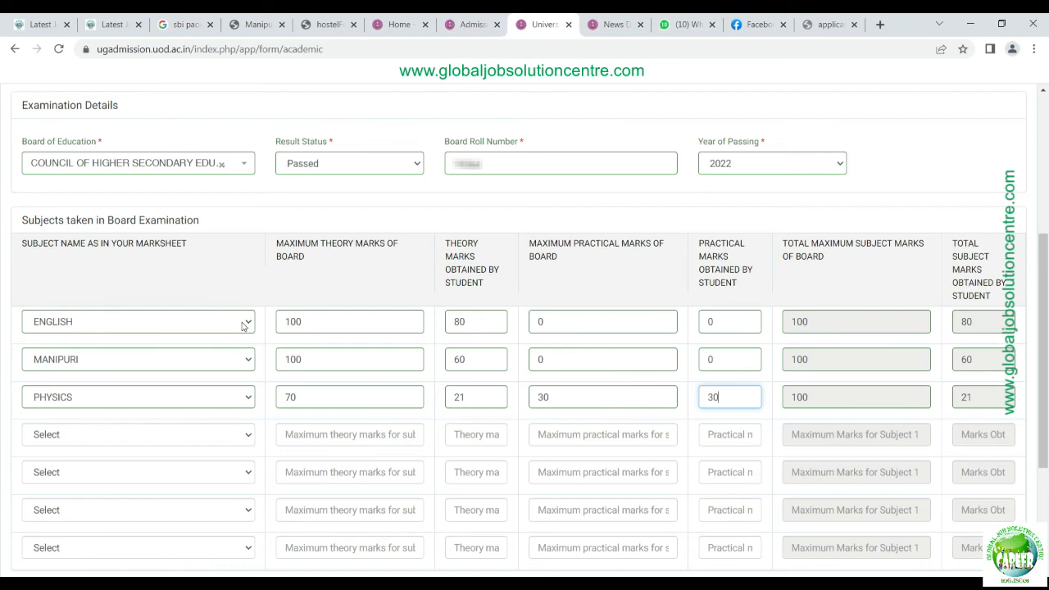
{"action": "key", "text": "Tab"}
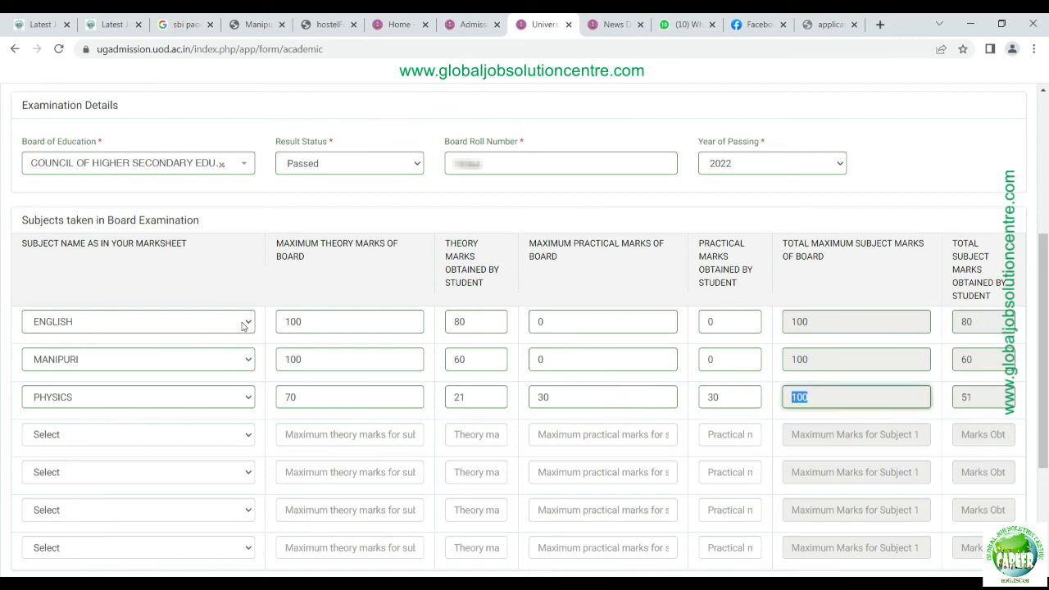
{"action": "key", "text": "Tab"}
{"action": "key", "text": "Tab"}
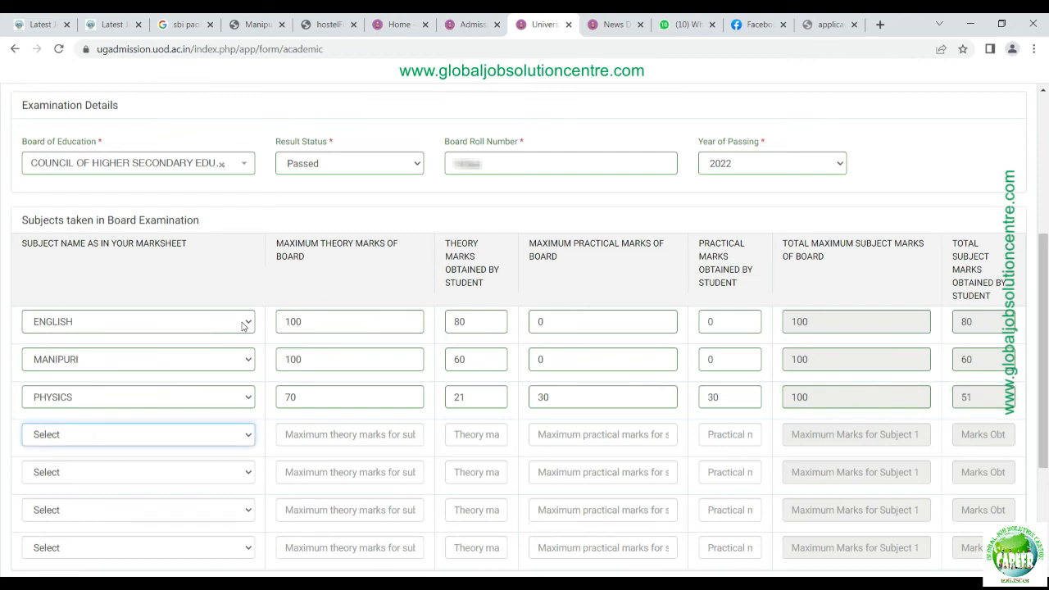
Step: Add Biology with theory 33 out of 70 and practical maximum 30, totalling 63
{"action": "type", "text": "bi"}
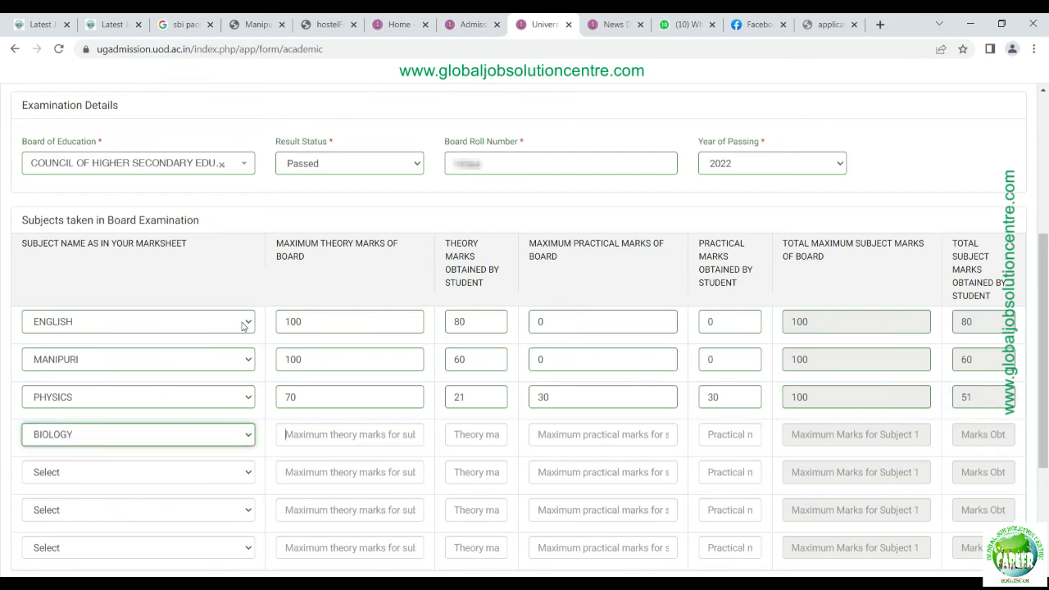
{"action": "key", "text": "Tab"}
{"action": "type", "text": "70"}
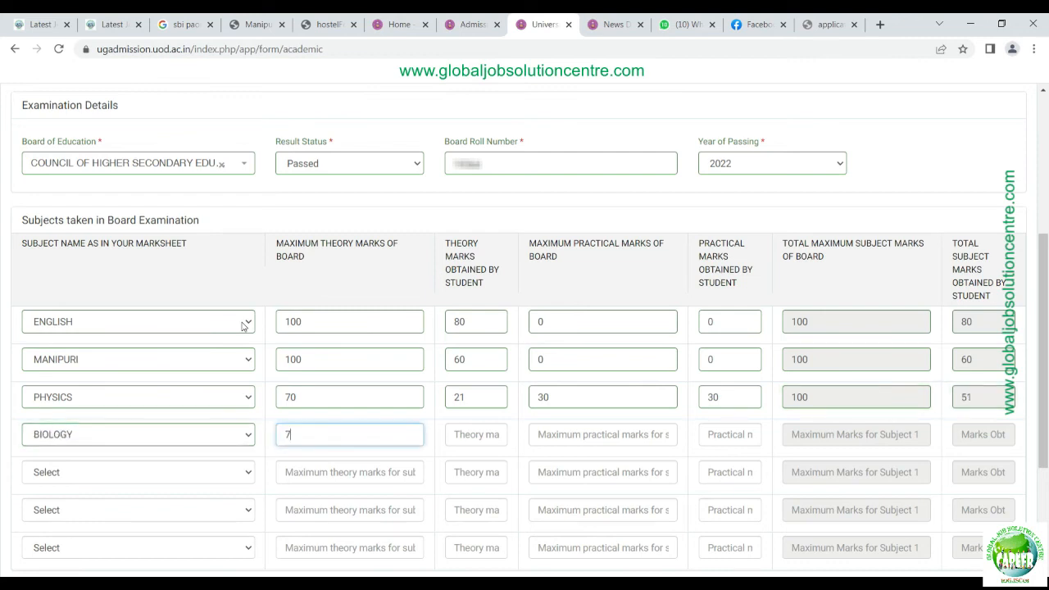
{"action": "key", "text": "Tab"}
{"action": "type", "text": "33"}
{"action": "key", "text": "Tab"}
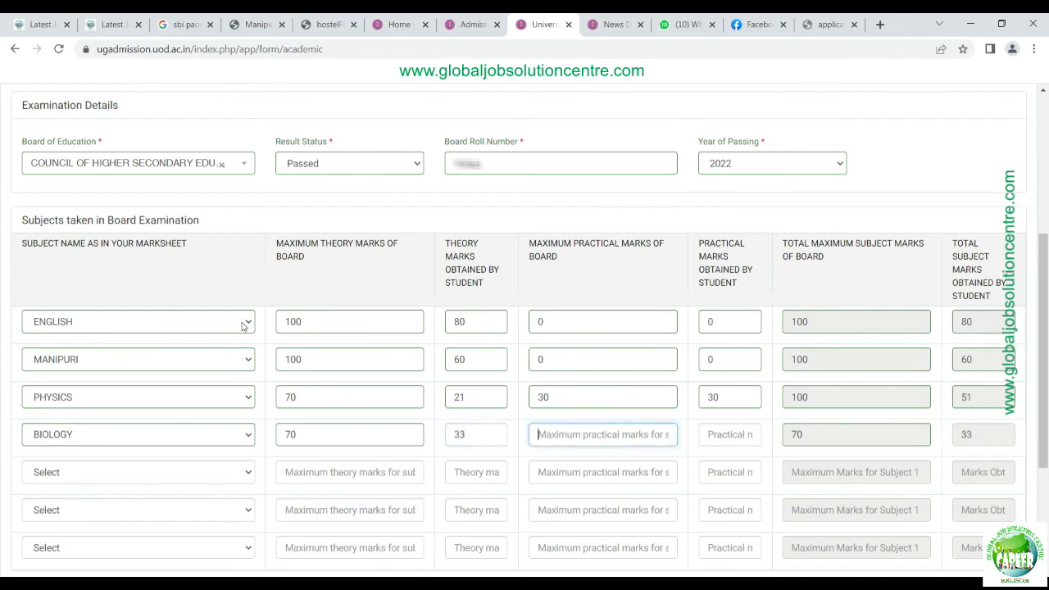
{"action": "type", "text": "30"}
{"action": "key", "text": "Tab"}
{"action": "type", "text": "30"}
{"action": "key", "text": "Tab"}
{"action": "key", "text": "Tab"}
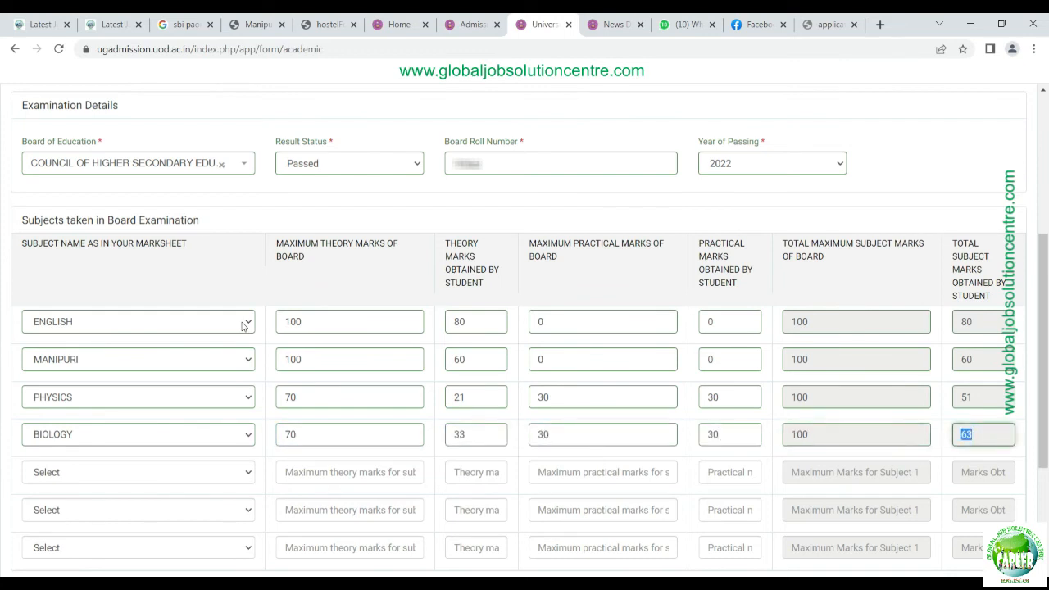
{"action": "key", "text": "Tab"}
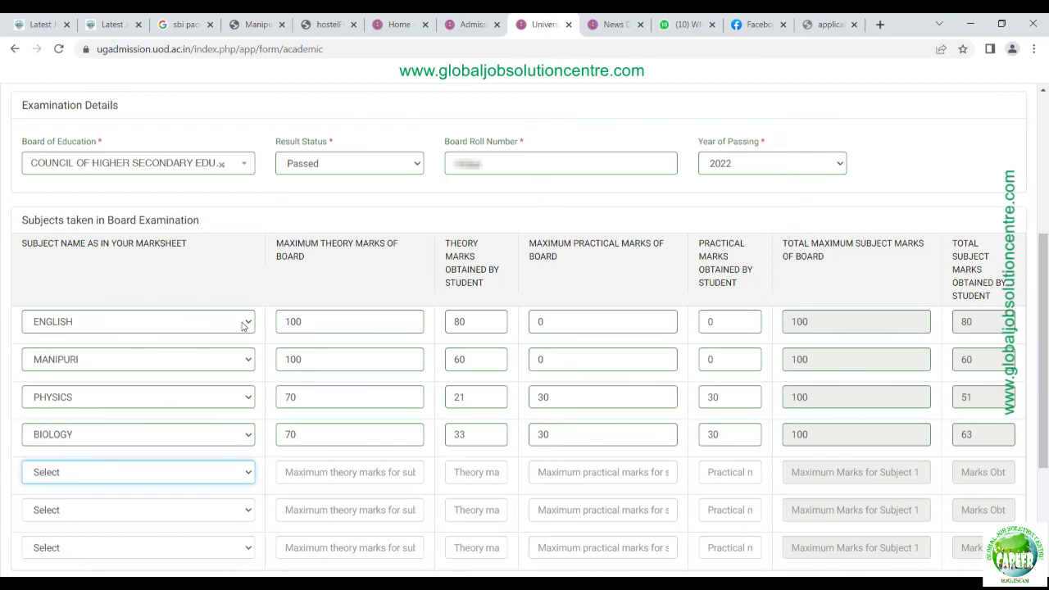
Step: Add Chemistry with theory 26 out of 70 and practical 30 out of 30
{"action": "key", "text": "c"}
{"action": "key", "text": "Tab"}
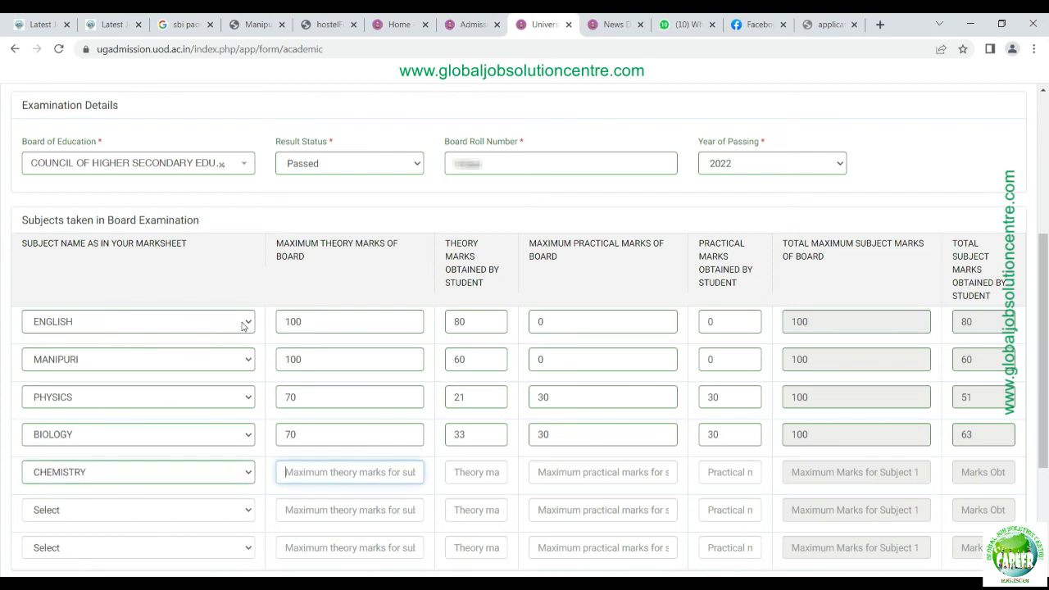
{"action": "type", "text": "70"}
{"action": "key", "text": "Tab"}
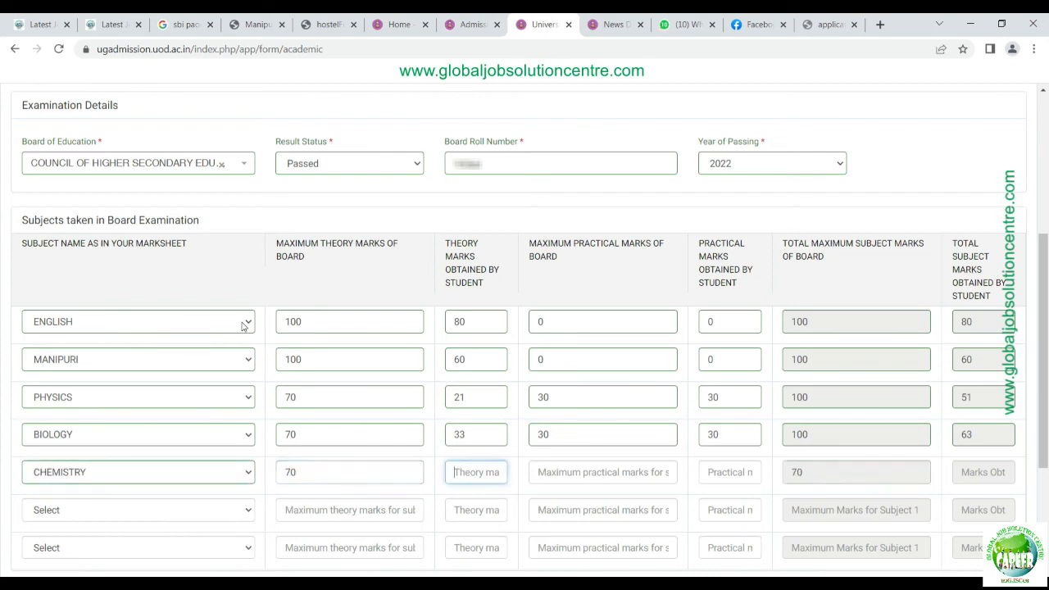
{"action": "type", "text": "26"}
{"action": "key", "text": "Tab"}
{"action": "type", "text": "30"}
{"action": "key", "text": "Tab"}
{"action": "type", "text": "30"}
{"action": "key", "text": "Tab"}
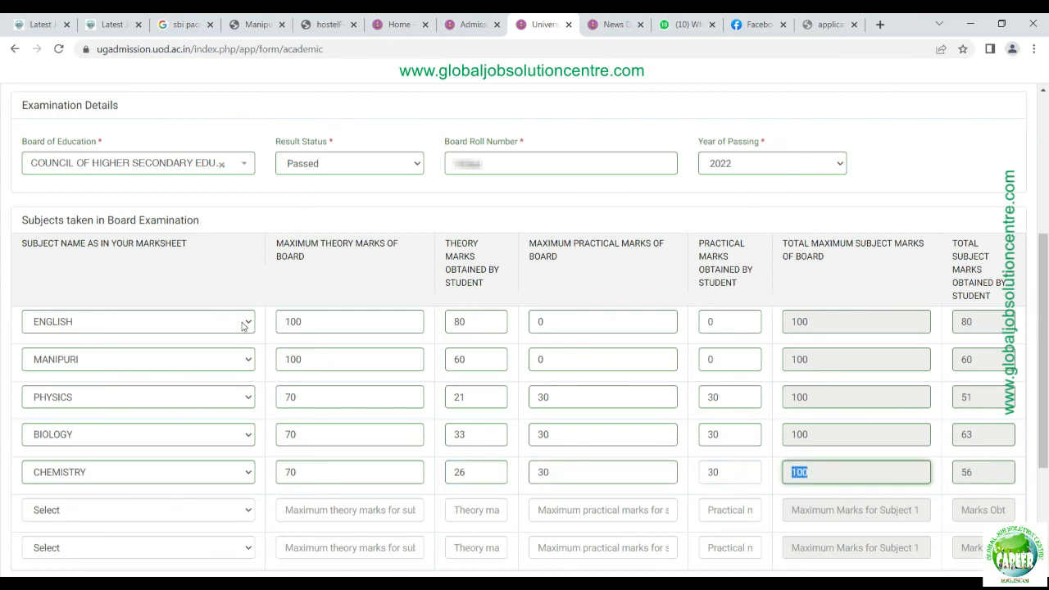
{"action": "key", "text": "Tab"}
{"action": "key", "text": "Tab"}
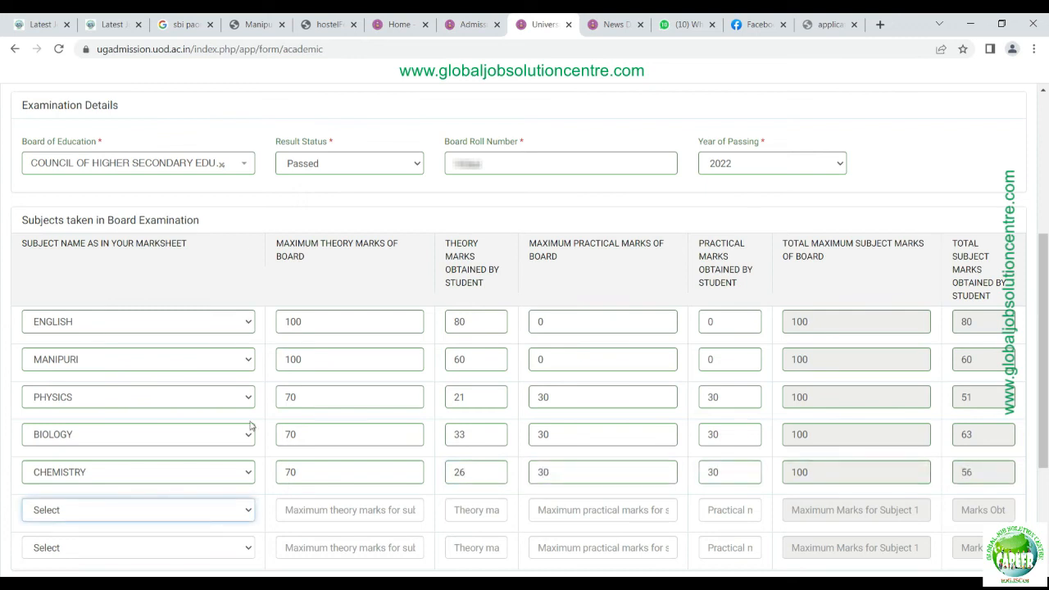
Step: Enter the name of the school last attended
{"action": "scroll", "coordinate": [211, 420], "scroll_direction": "down", "scroll_amount": 3}
{"action": "left_click", "coordinate": [95, 453]}
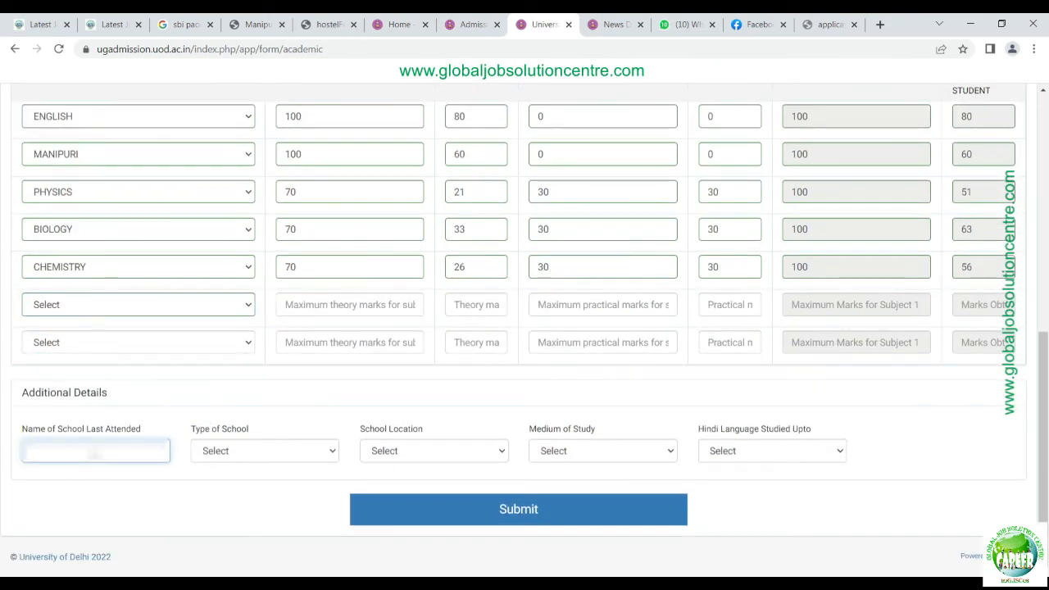
{"action": "type", "text": "?????"}
{"action": "key", "text": "BackSpace"}
{"action": "type", "text": "??"}
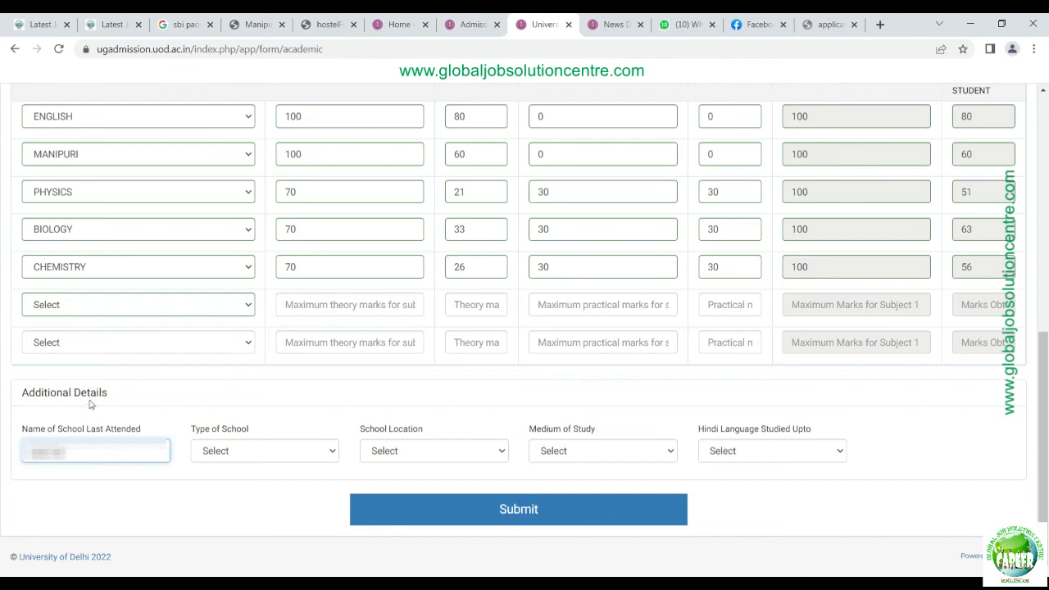
{"action": "type", "text": "??????"}
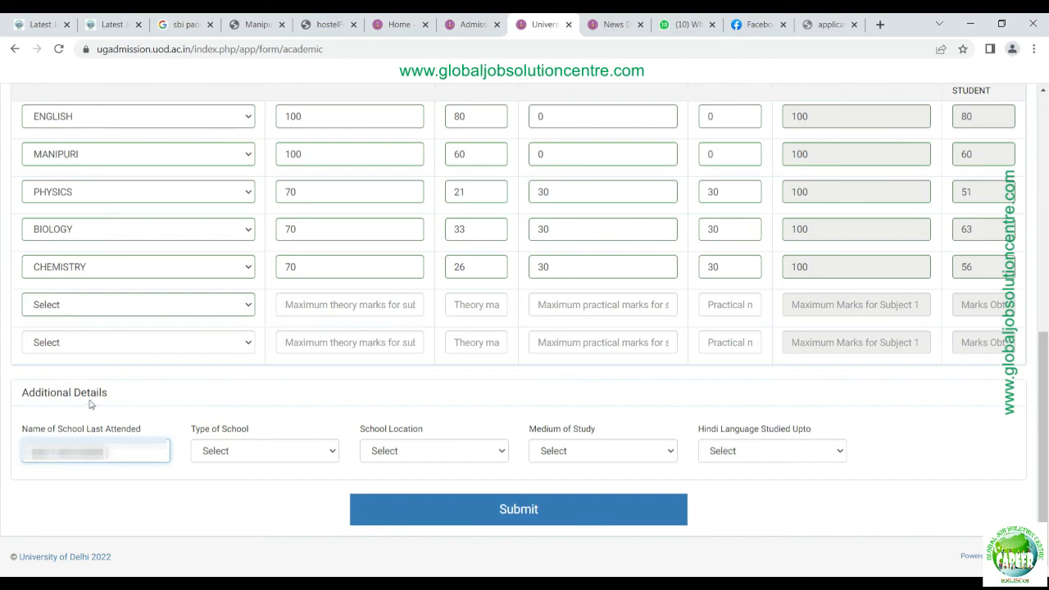
{"action": "type", "text": "????????"}
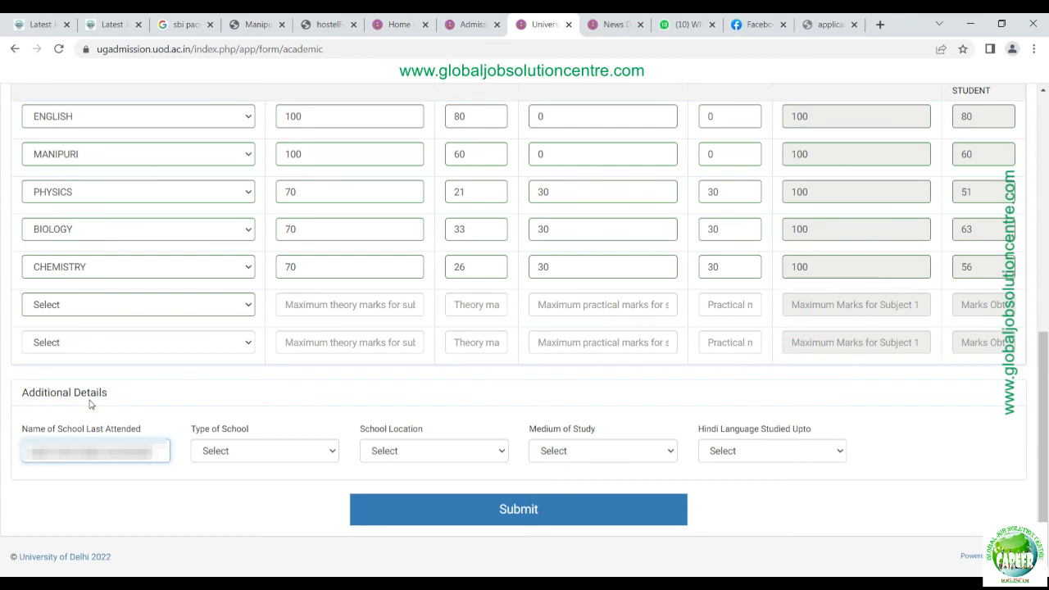
{"action": "type", "text": "SCHO"}
{"action": "key", "text": "BackSpace"}
{"action": "key", "text": "BackSpace"}
{"action": "key", "text": "BackSpace"}
{"action": "type", "text": "CHOOL"}
{"action": "key", "text": "BackSpace"}
{"action": "key", "text": "BackSpace"}
{"action": "key", "text": "BackSpace"}
{"action": "key", "text": "BackSpace"}
{"action": "key", "text": "BackSpace"}
{"action": "type", "text": "SCHOOL IMP"}
Step: Set school type to Private, school location to Other, and medium to English
{"action": "key", "text": "Tab"}
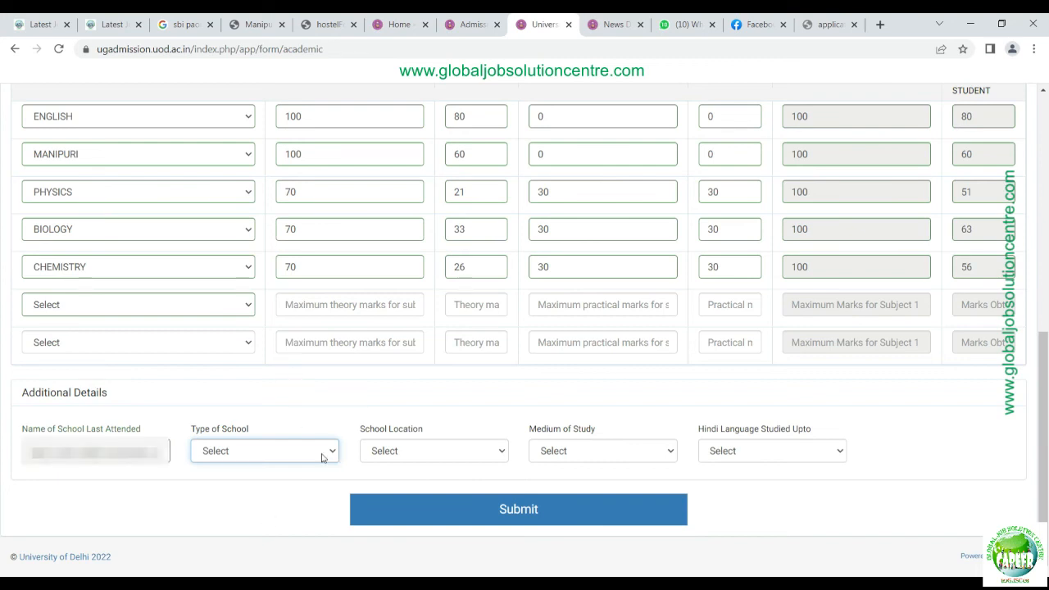
{"action": "key", "text": "p"}
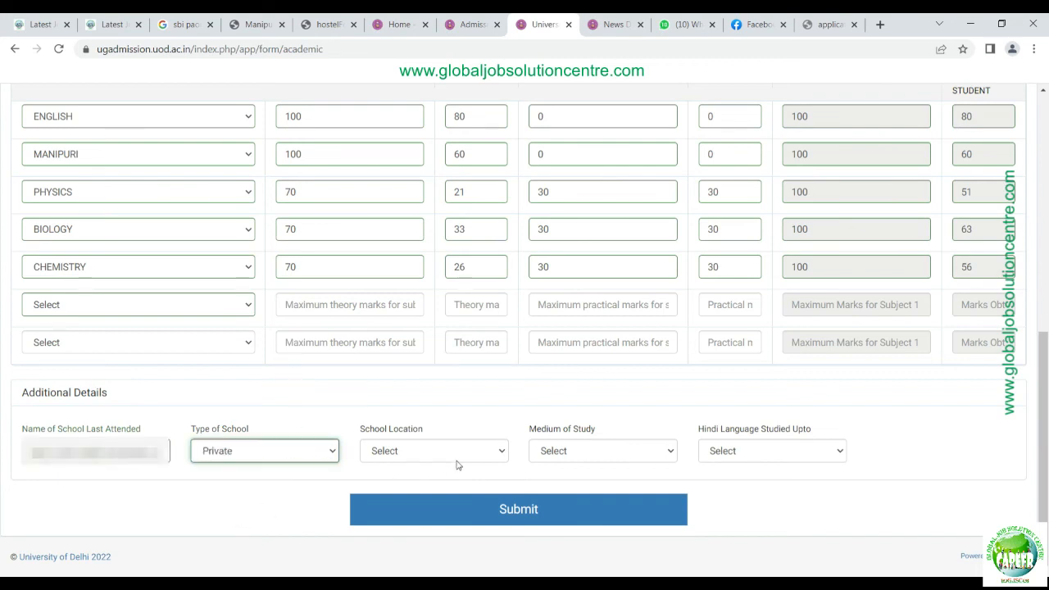
{"action": "key", "text": "Tab"}
{"action": "key", "text": "o"}
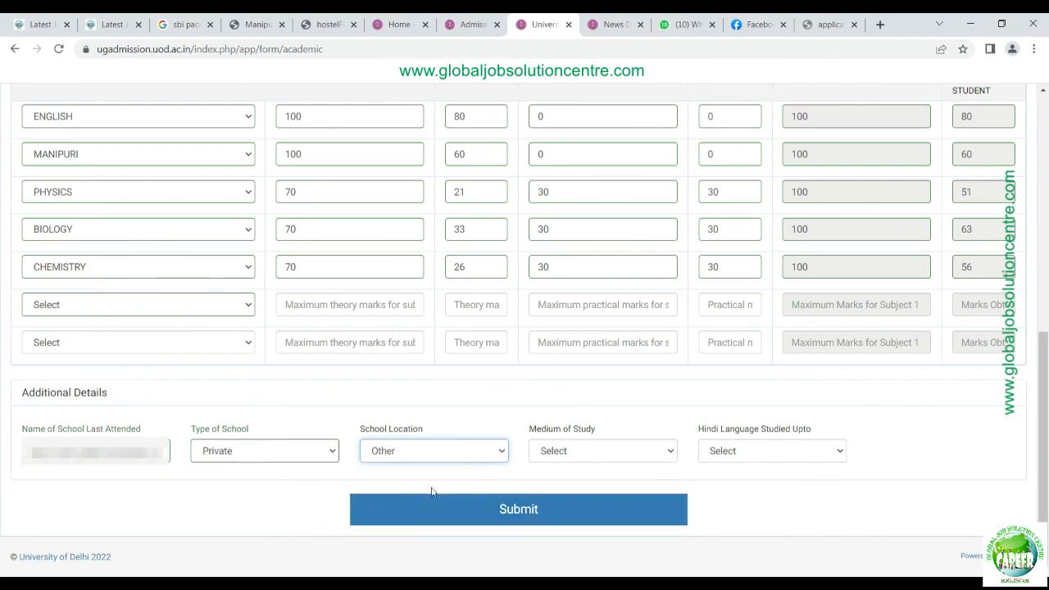
{"action": "key", "text": "Tab"}
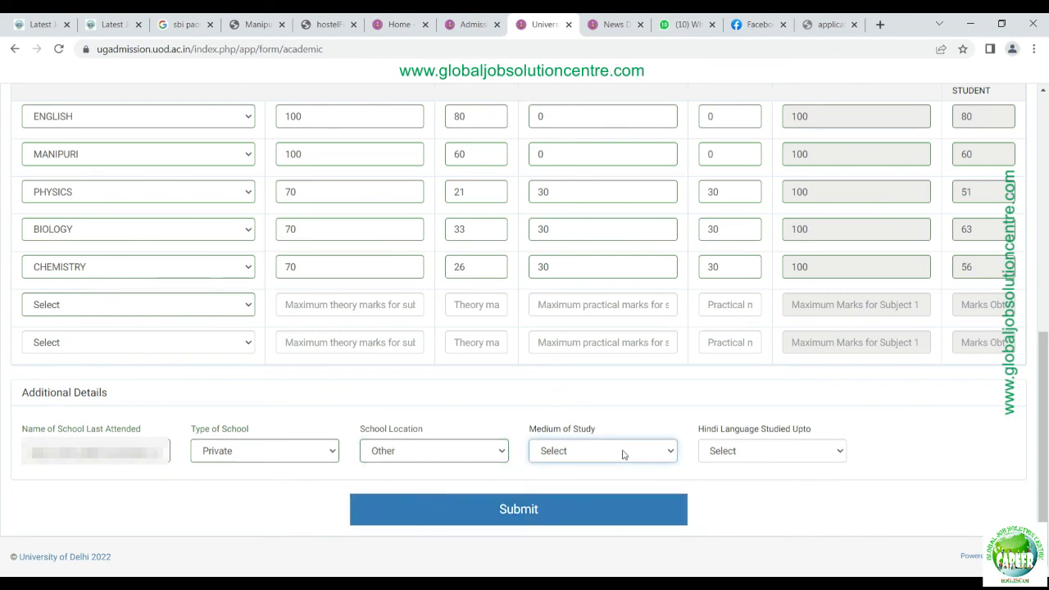
{"action": "key", "text": "e"}
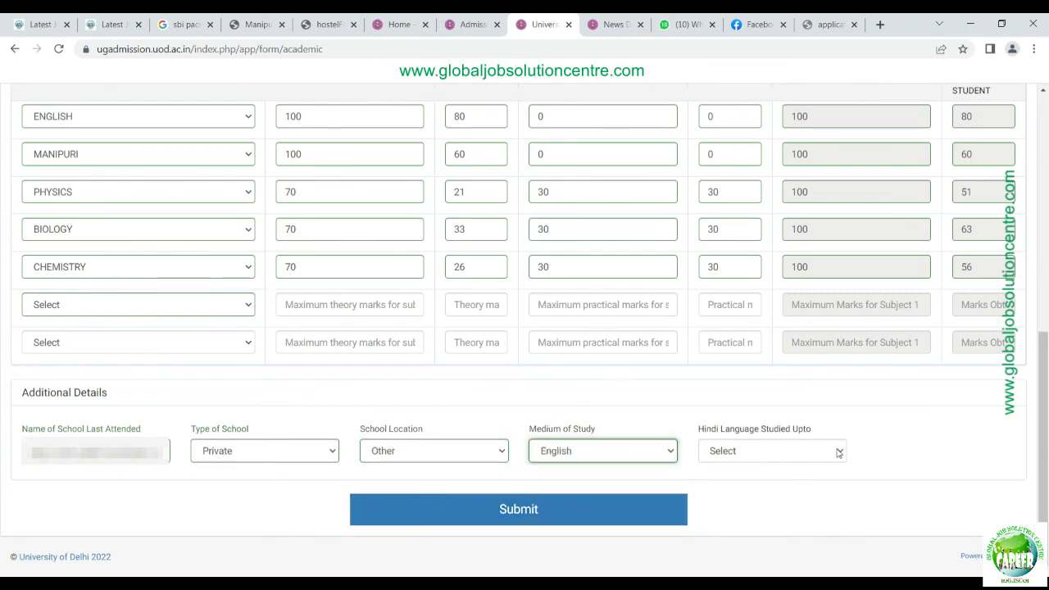
{"action": "key", "text": "Tab"}
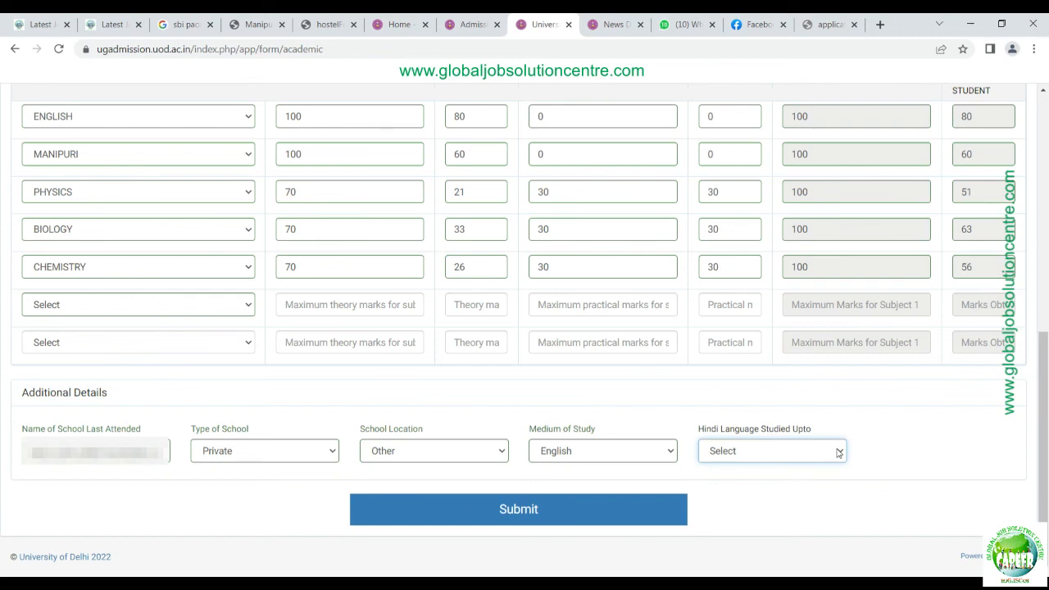
Step: Set Hindi to Upto Class VIII, submit, then continue past the Academic, Sports and ECA previews
{"action": "key", "text": "u"}
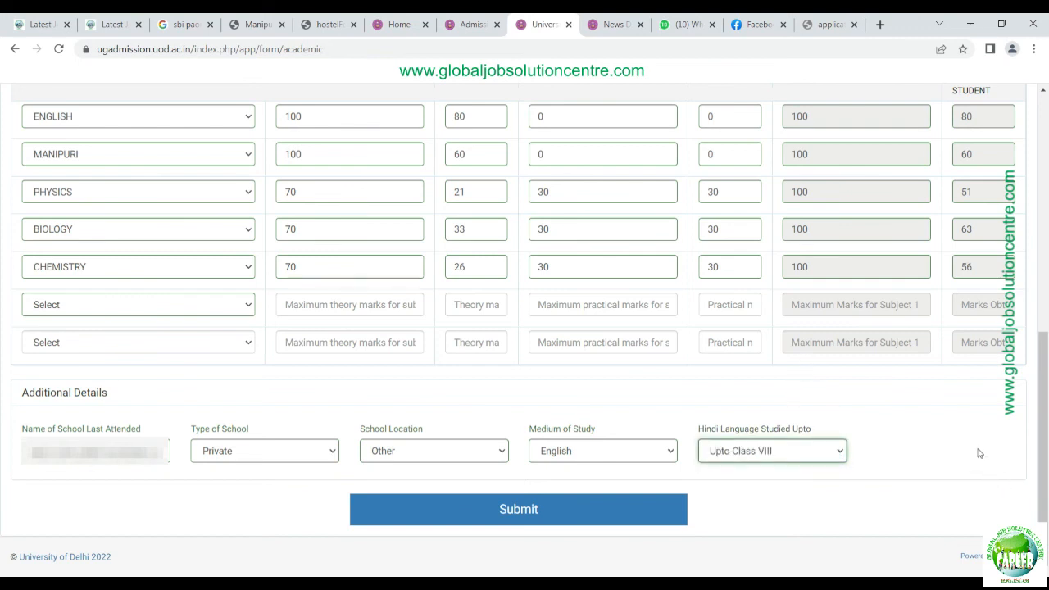
{"action": "left_click", "coordinate": [977, 453]}
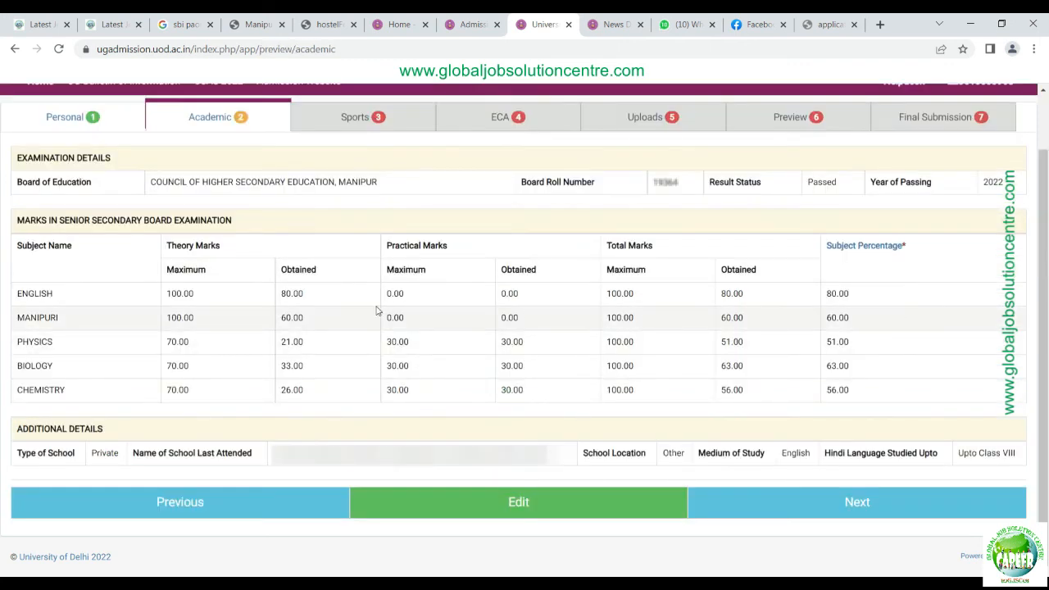
{"action": "left_click", "coordinate": [931, 505]}
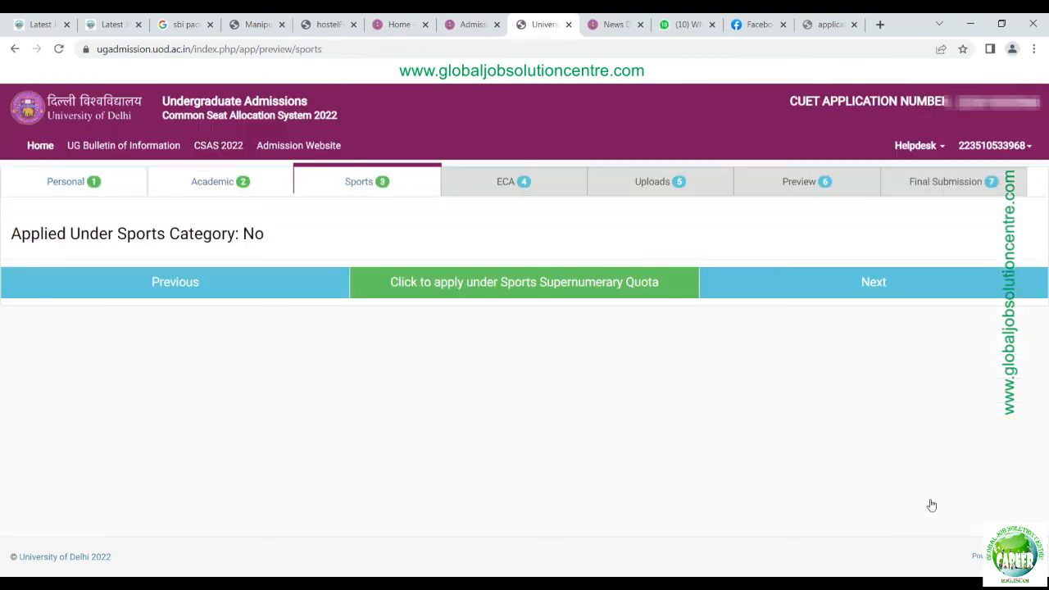
{"action": "left_click", "coordinate": [891, 293]}
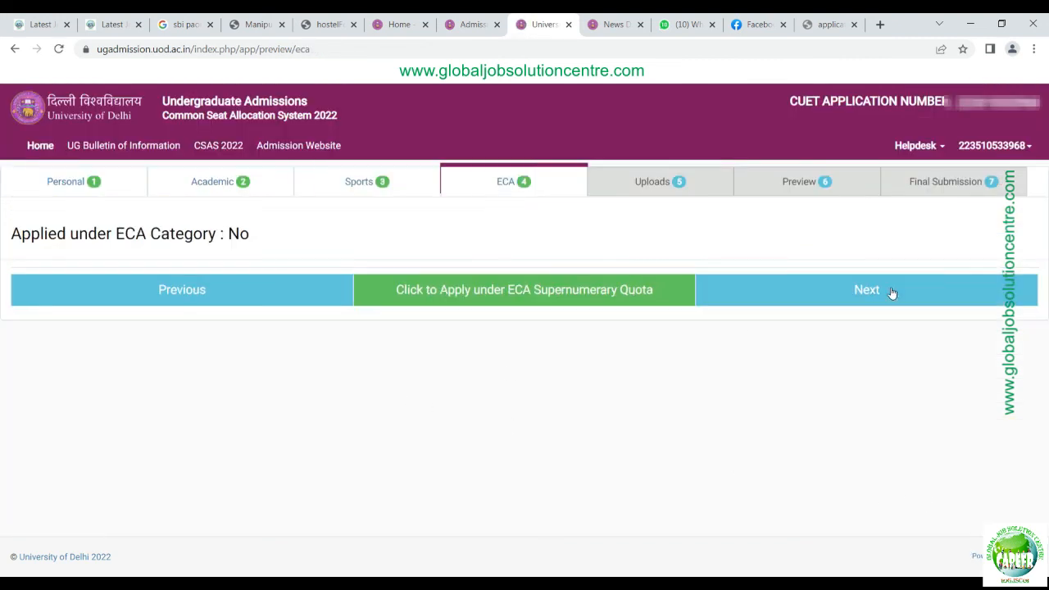
{"action": "left_click", "coordinate": [891, 293]}
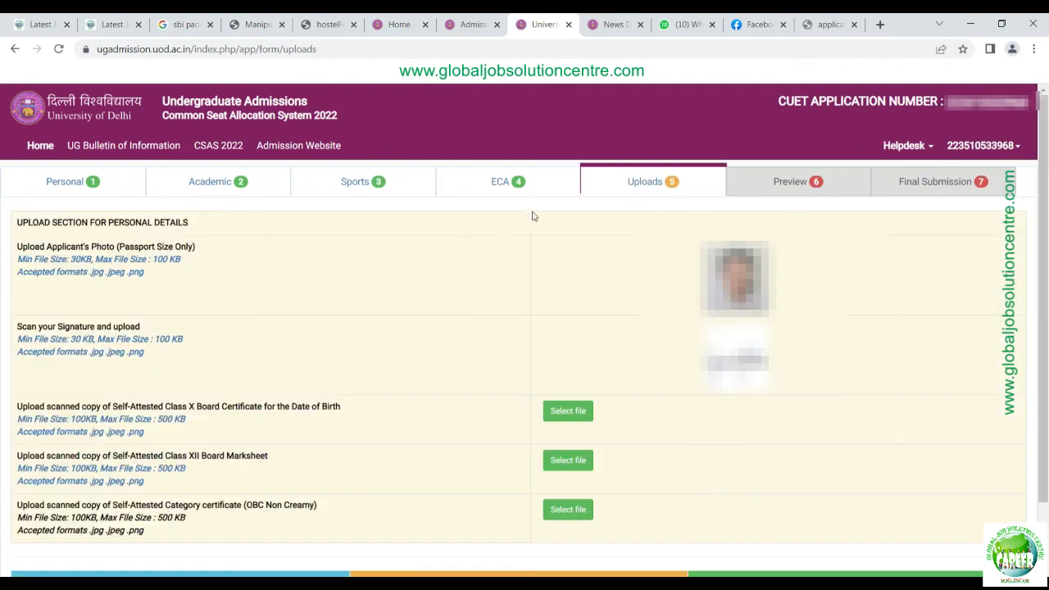
Step: Upload 10.JPG as Class X certificate, 12.jpg as Class XII marksheet, and the OBC certificate
{"action": "scroll", "coordinate": [845, 422], "scroll_direction": "down", "scroll_amount": 1}
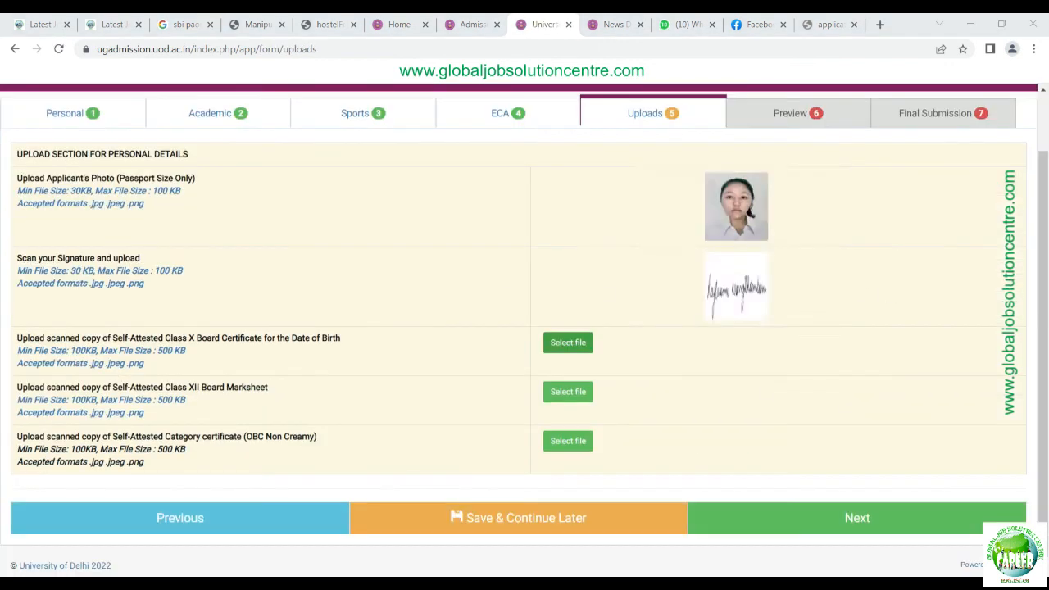
{"action": "double_click", "coordinate": [276, 138]}
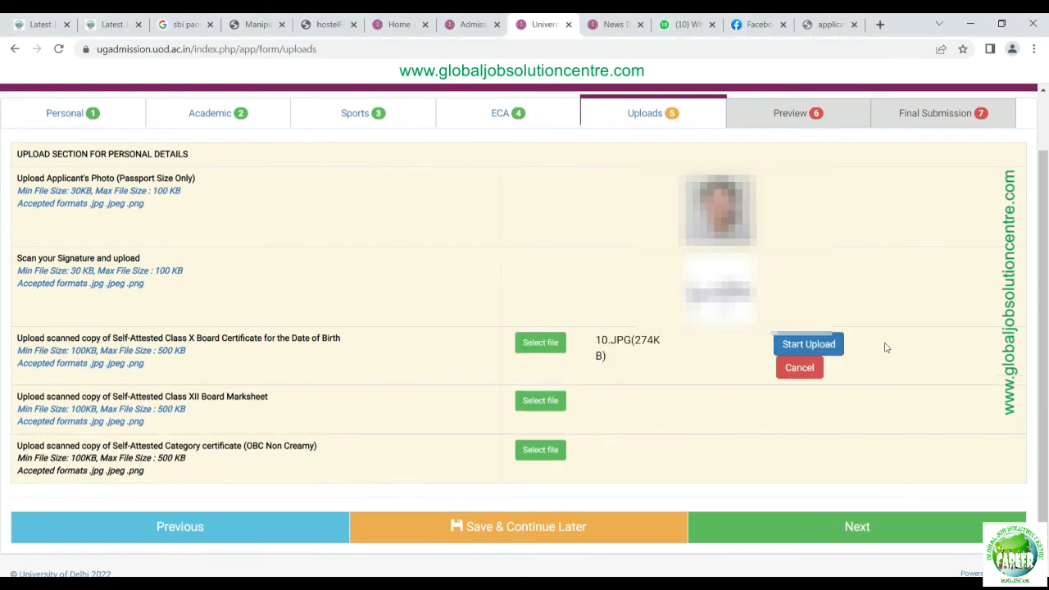
{"action": "left_click", "coordinate": [829, 345]}
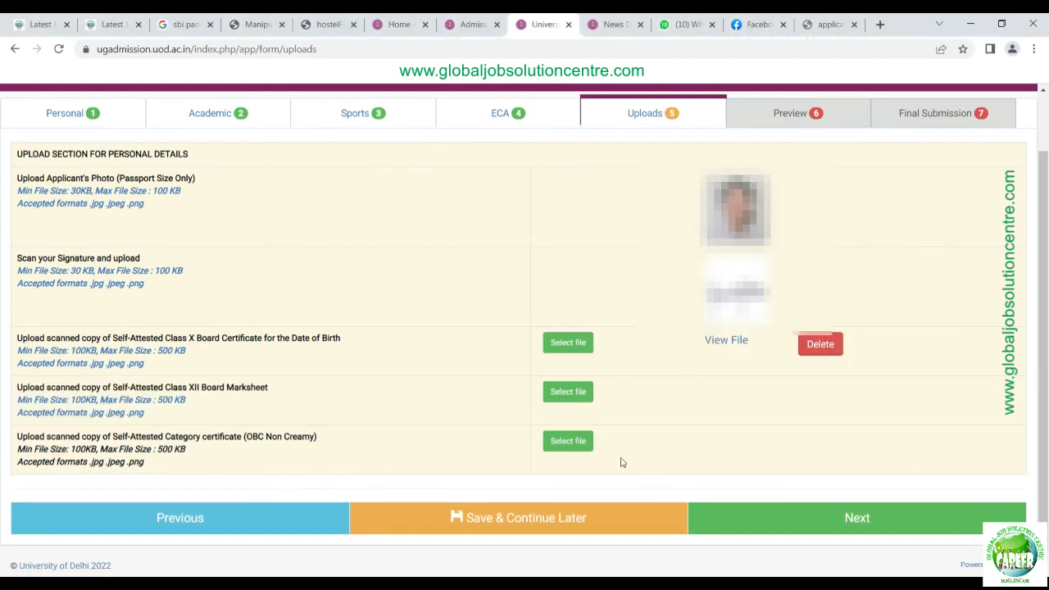
{"action": "left_click", "coordinate": [571, 394]}
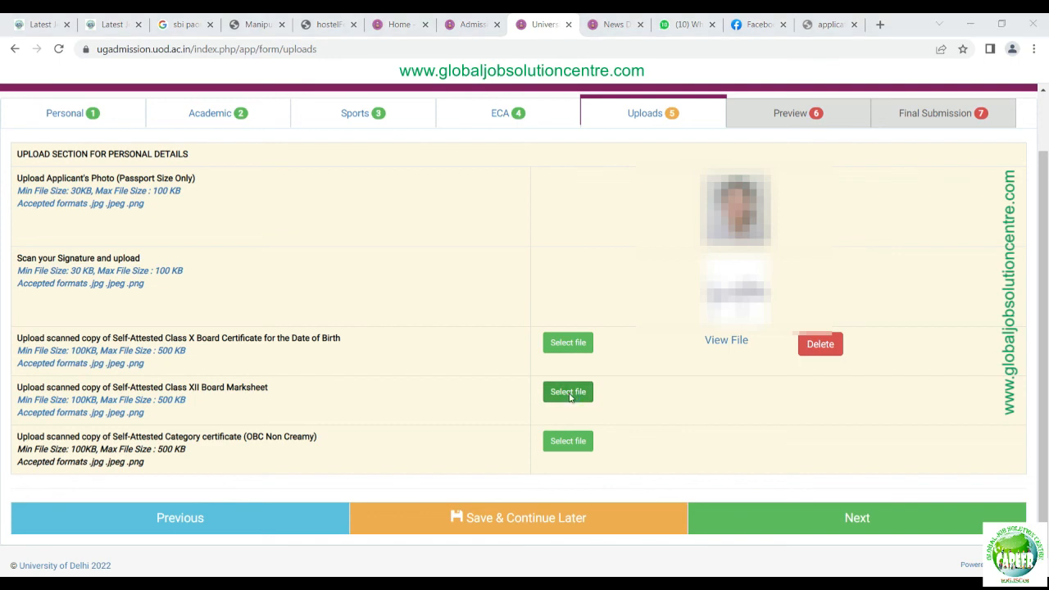
{"action": "double_click", "coordinate": [348, 138]}
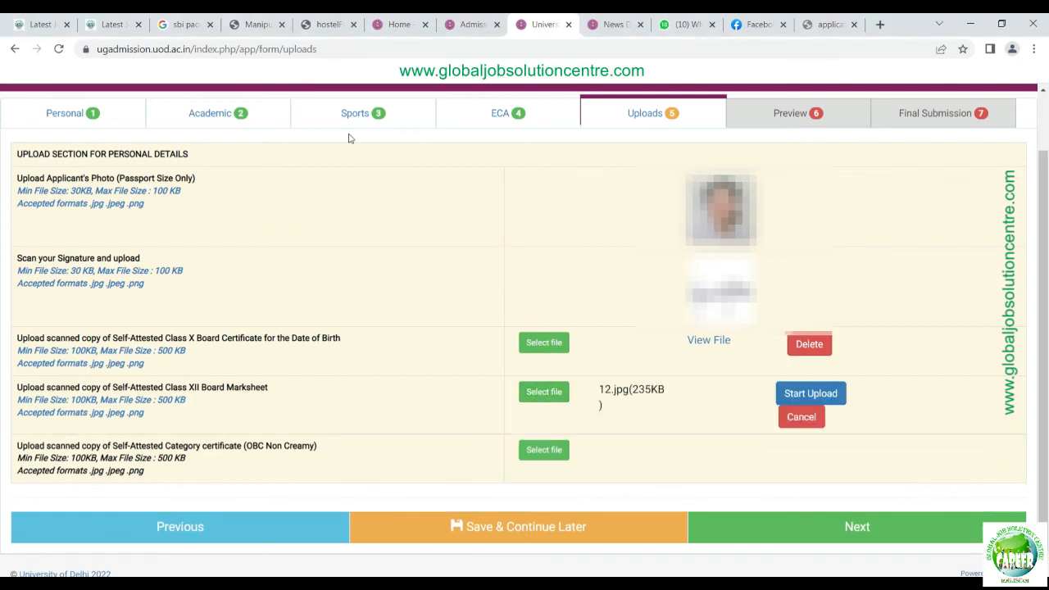
{"action": "left_click", "coordinate": [836, 402]}
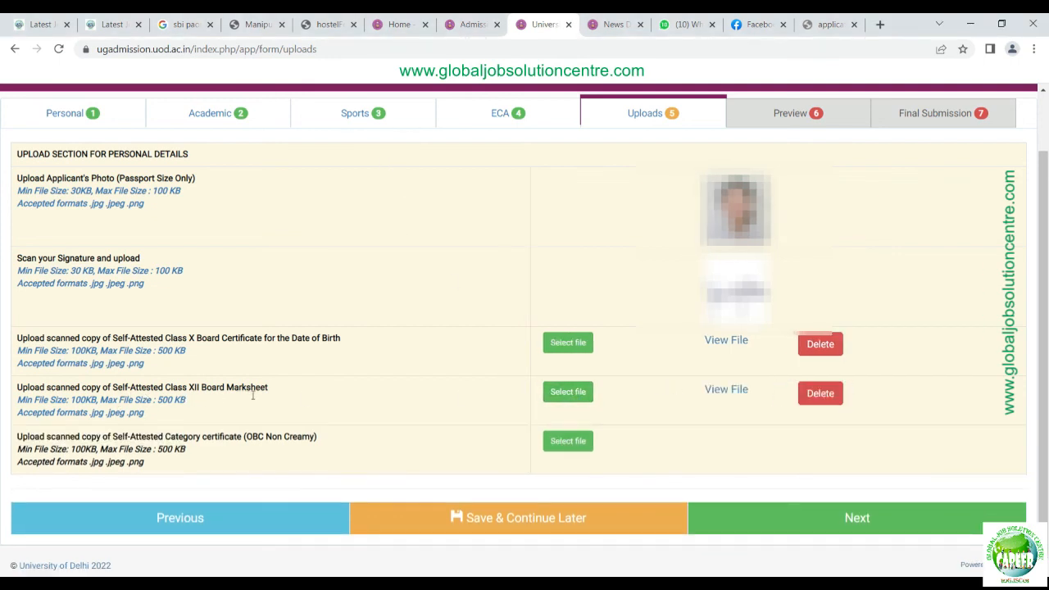
{"action": "left_click", "coordinate": [576, 444]}
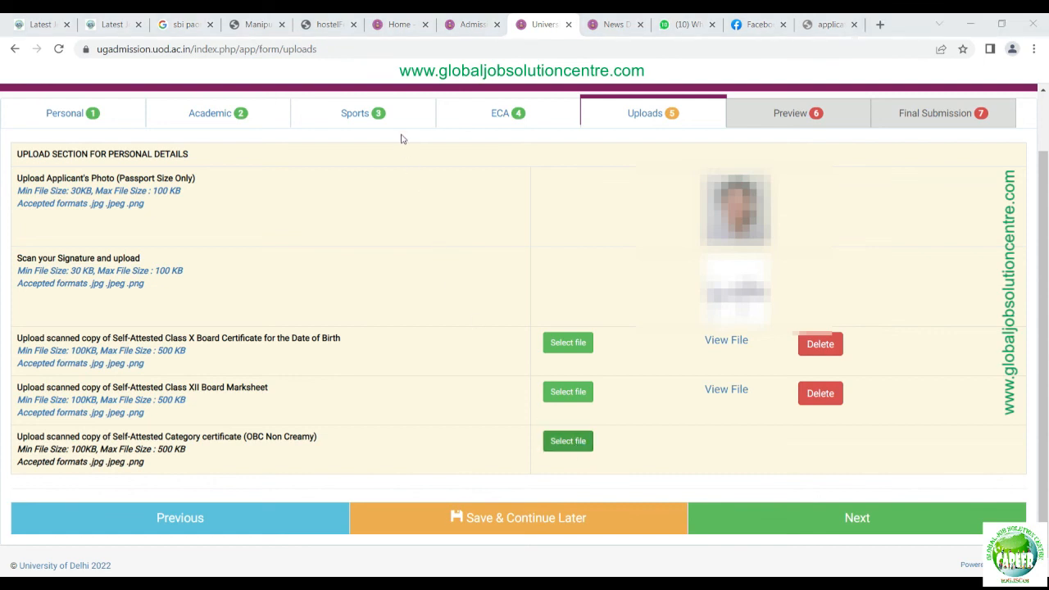
{"action": "left_click", "coordinate": [802, 440]}
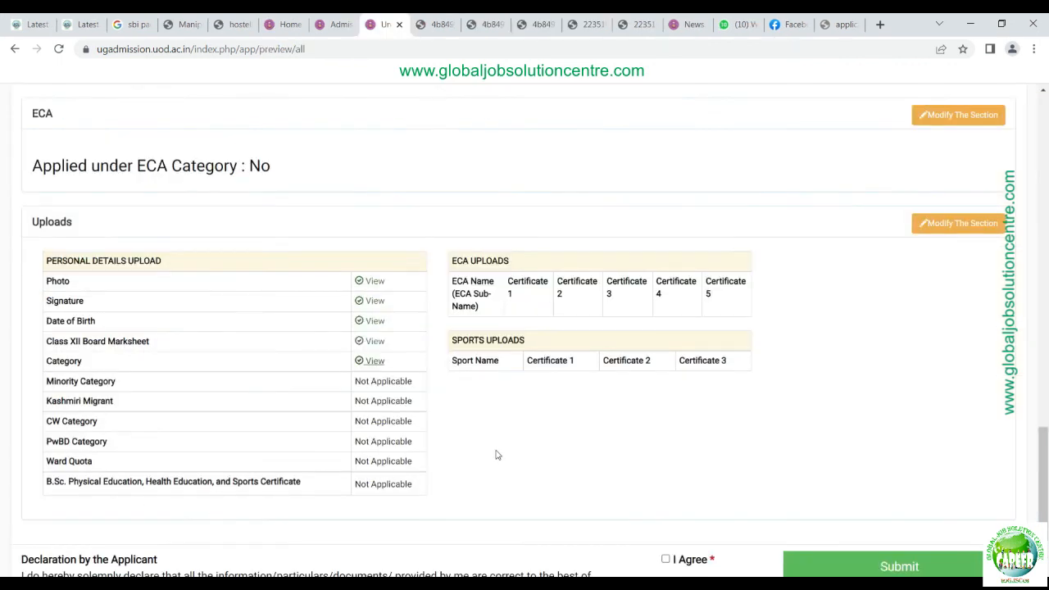
Step: Accept the applicant's declaration and submit the application preview
{"action": "scroll", "coordinate": [403, 352], "scroll_direction": "down", "scroll_amount": 2}
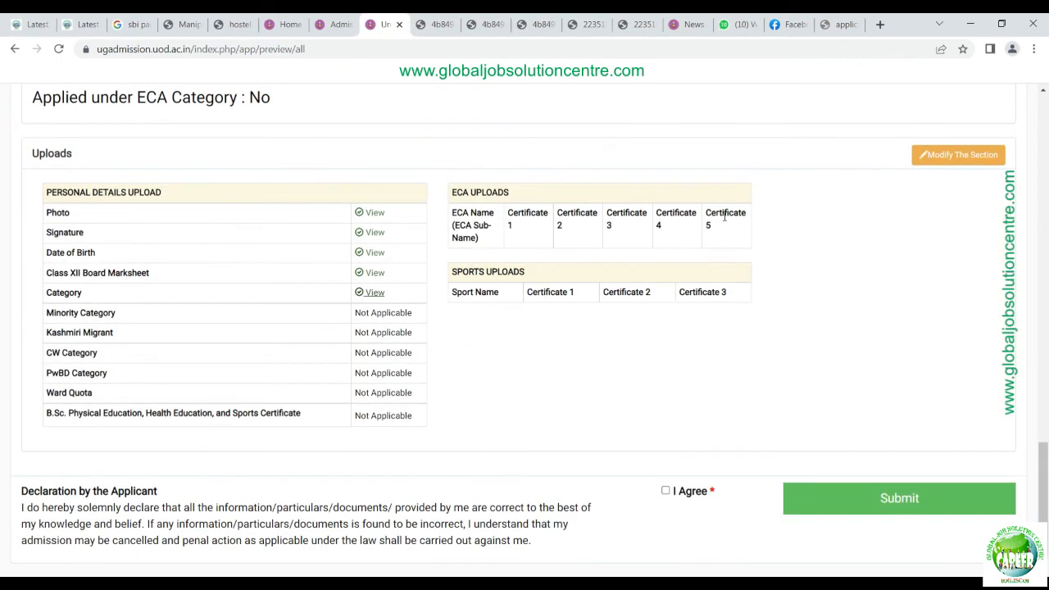
{"action": "scroll", "coordinate": [143, 475], "scroll_direction": "down", "scroll_amount": 1}
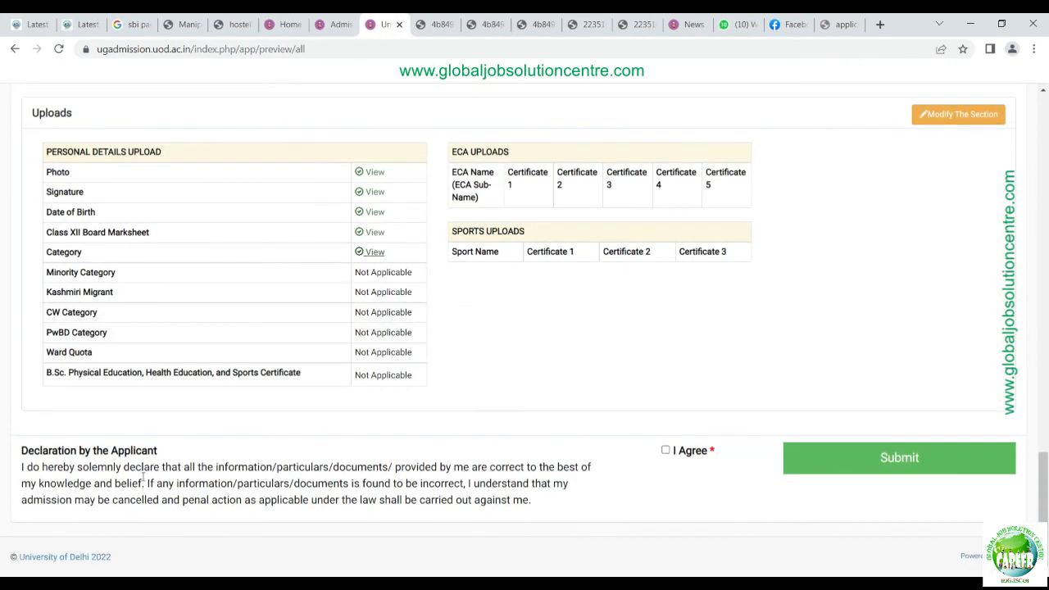
{"action": "left_click", "coordinate": [665, 450]}
{"action": "left_click", "coordinate": [914, 467]}
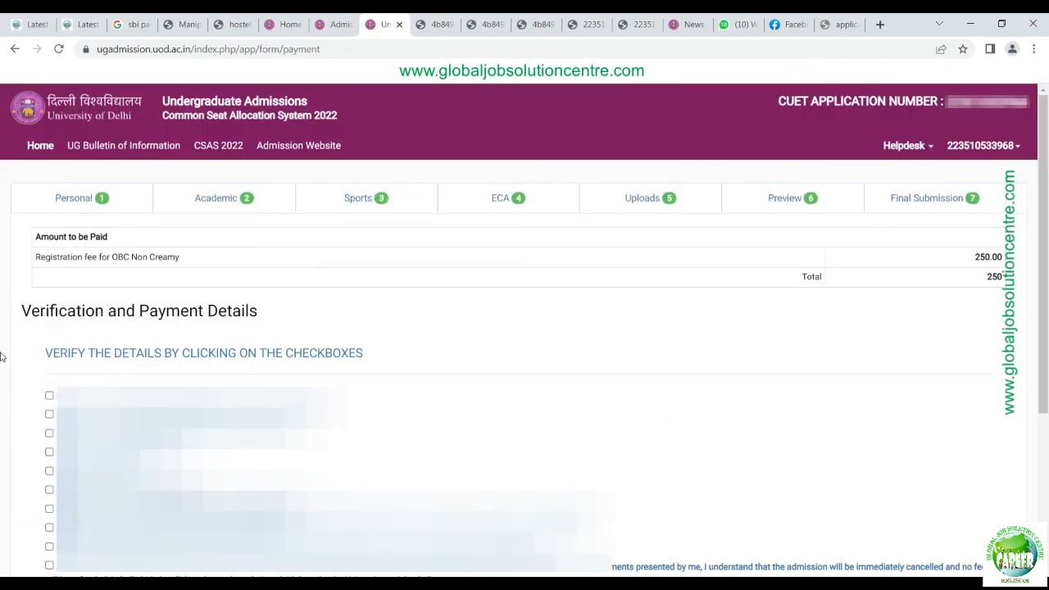
Step: Tick all the verification checkboxes on the payment page
{"action": "left_click", "coordinate": [49, 397]}
{"action": "key", "text": "Tab"}
{"action": "key", "text": "space"}
{"action": "key", "text": "Tab"}
{"action": "key", "text": "space"}
{"action": "key", "text": "Tab"}
{"action": "key", "text": "space"}
{"action": "key", "text": "Tab"}
{"action": "key", "text": "space"}
{"action": "key", "text": "Tab"}
{"action": "key", "text": "space"}
{"action": "key", "text": "Tab"}
{"action": "key", "text": "space"}
{"action": "key", "text": "Tab"}
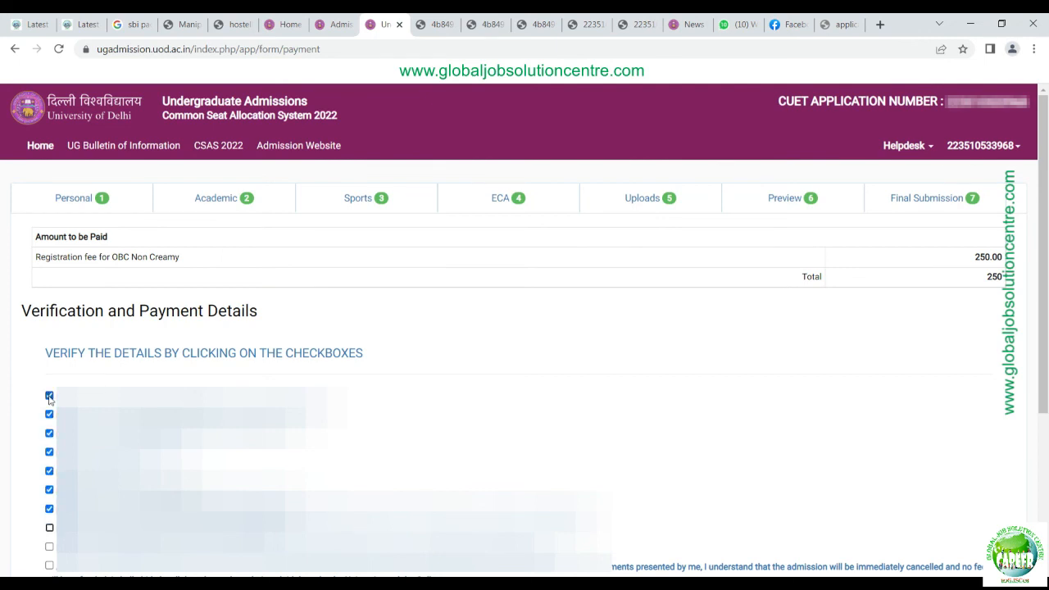
{"action": "key", "text": "space"}
{"action": "key", "text": "Tab"}
{"action": "key", "text": "space"}
{"action": "key", "text": "Tab"}
{"action": "key", "text": "space"}
{"action": "key", "text": "Tab"}
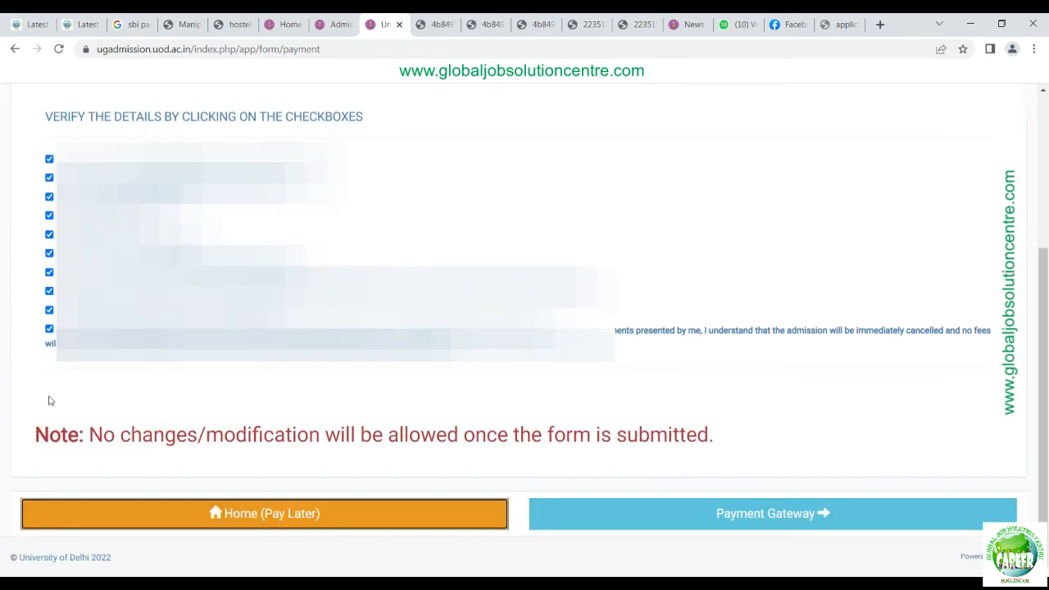